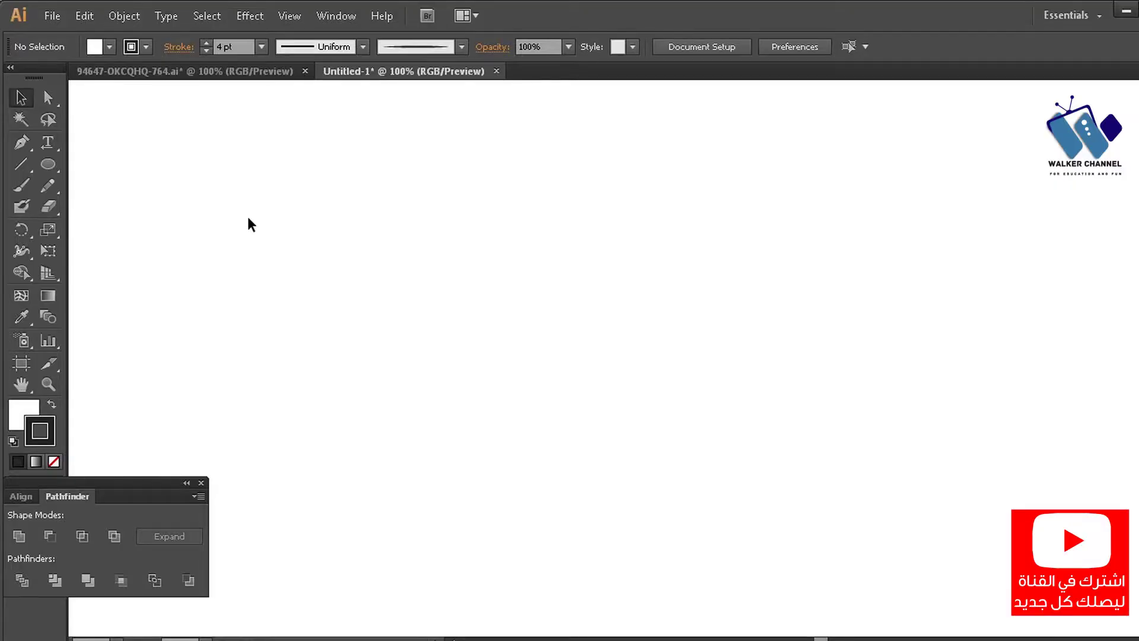
Pen-draw the brow's curved top edge from its left end to the right tip, with no fill.
{"action": "key", "text": "p"}
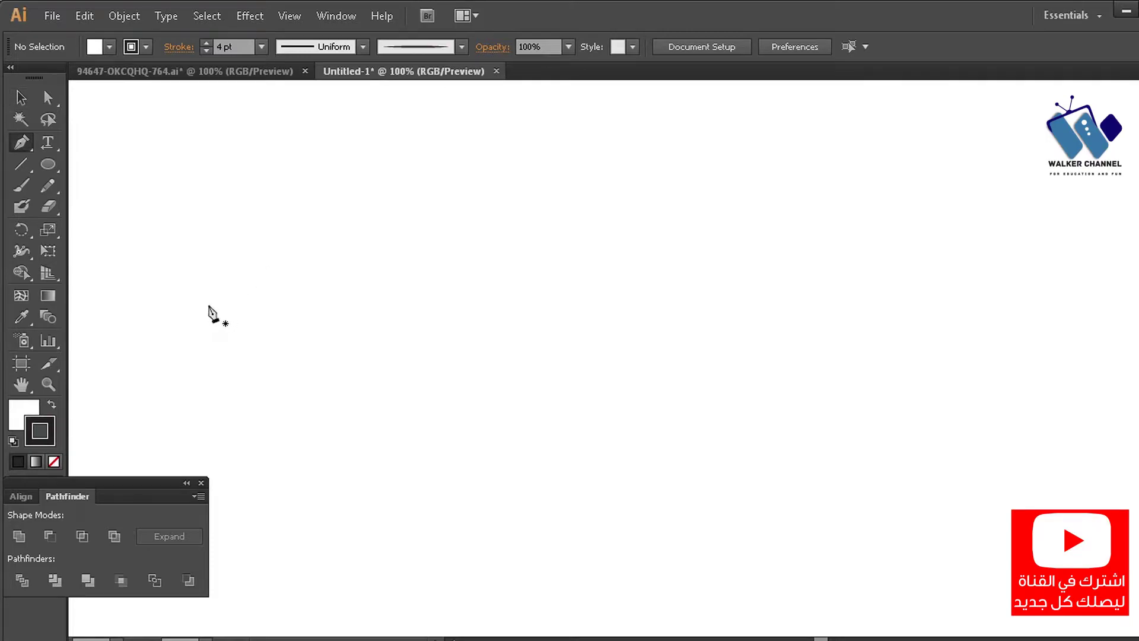
{"action": "left_click", "coordinate": [208, 306]}
{"action": "left_click_drag", "start_coordinate": [872, 217], "coordinate": [973, 270]}
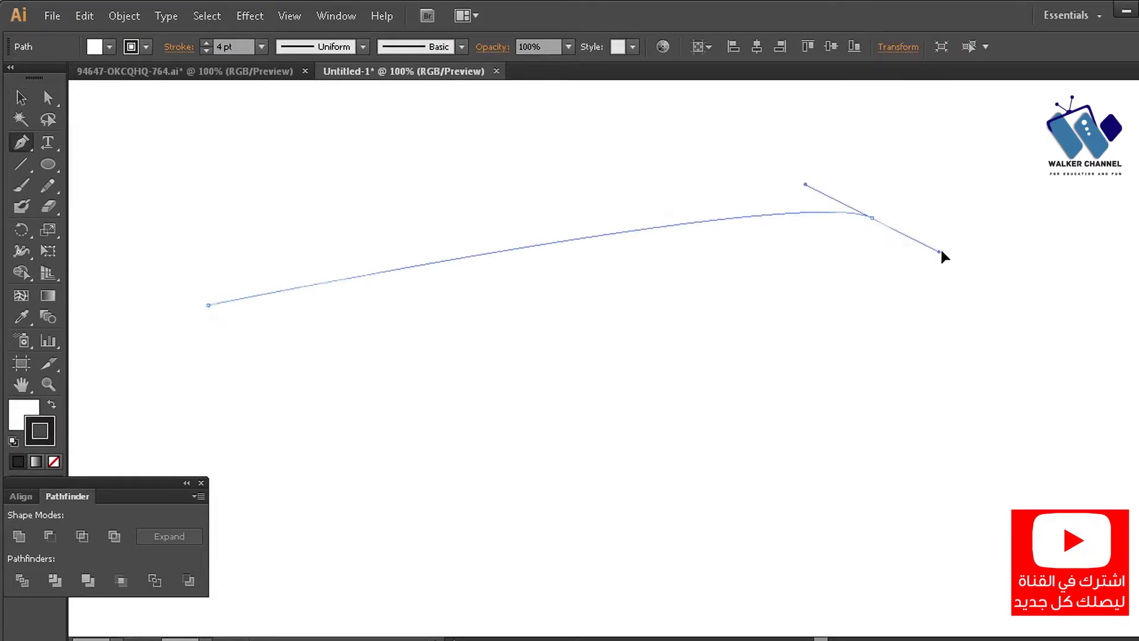
{"action": "left_click", "coordinate": [977, 270]}
{"action": "key", "text": "v"}
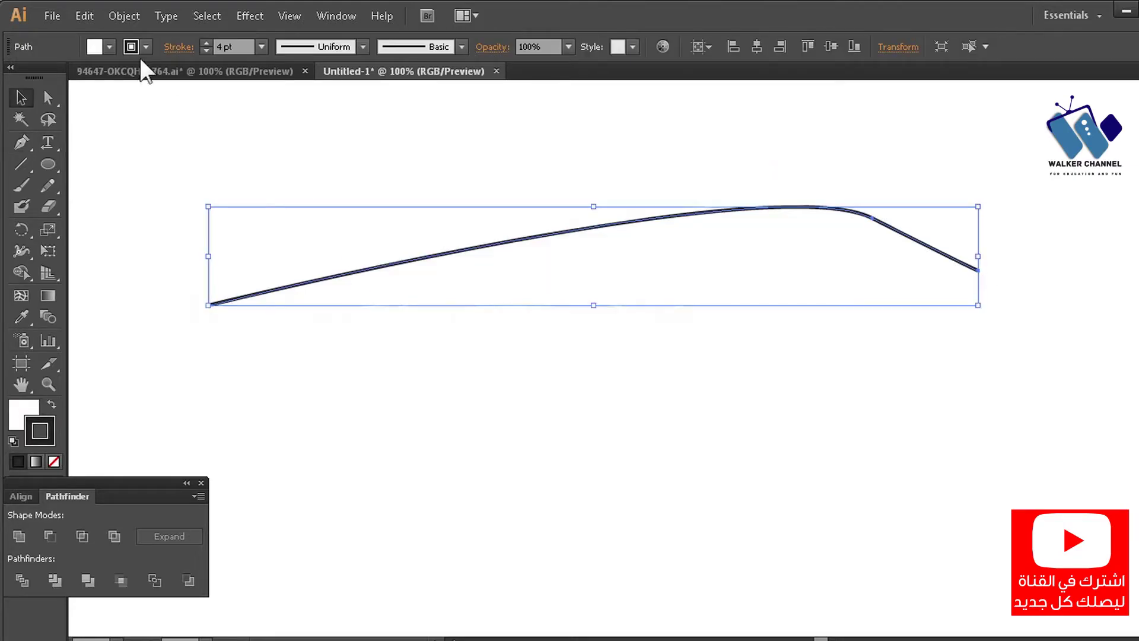
{"action": "left_click", "coordinate": [109, 47]}
{"action": "left_click", "coordinate": [12, 82]}
{"action": "left_click_drag", "start_coordinate": [219, 228], "coordinate": [237, 238]}
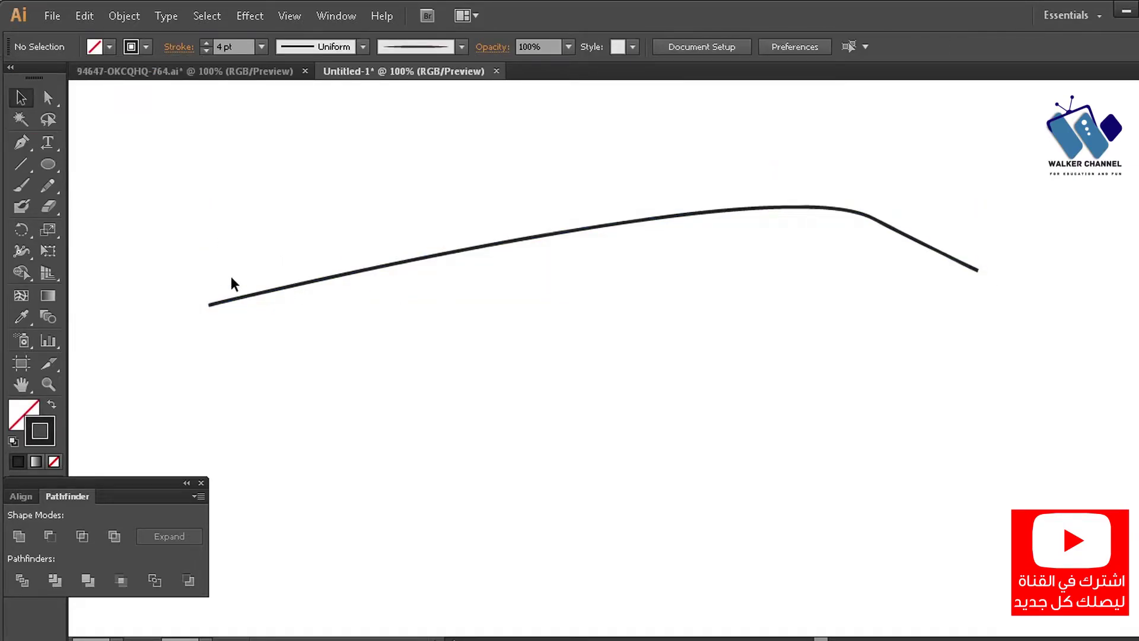
Continue the path along the brow's lower edge and close it at the right tip.
{"action": "key", "text": "p"}
{"action": "left_click", "coordinate": [209, 305]}
{"action": "left_click", "coordinate": [225, 338]}
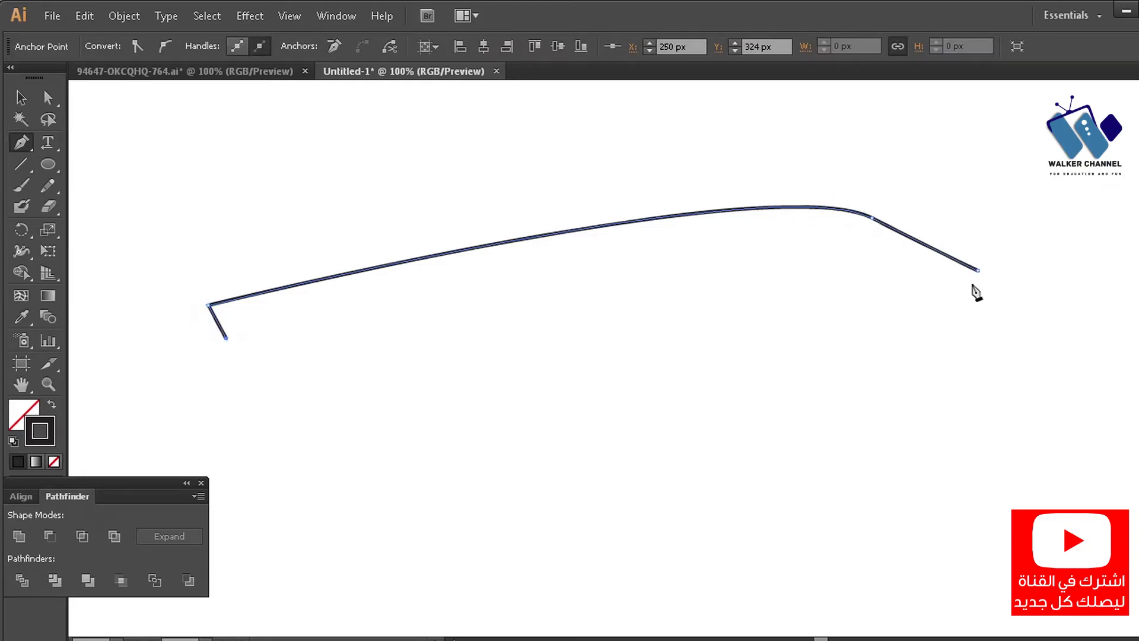
{"action": "left_click_drag", "start_coordinate": [916, 251], "coordinate": [1011, 319]}
{"action": "key", "text": "ctrl+z"}
{"action": "left_click_drag", "start_coordinate": [736, 228], "coordinate": [825, 236]}
{"action": "left_click", "coordinate": [834, 212]}
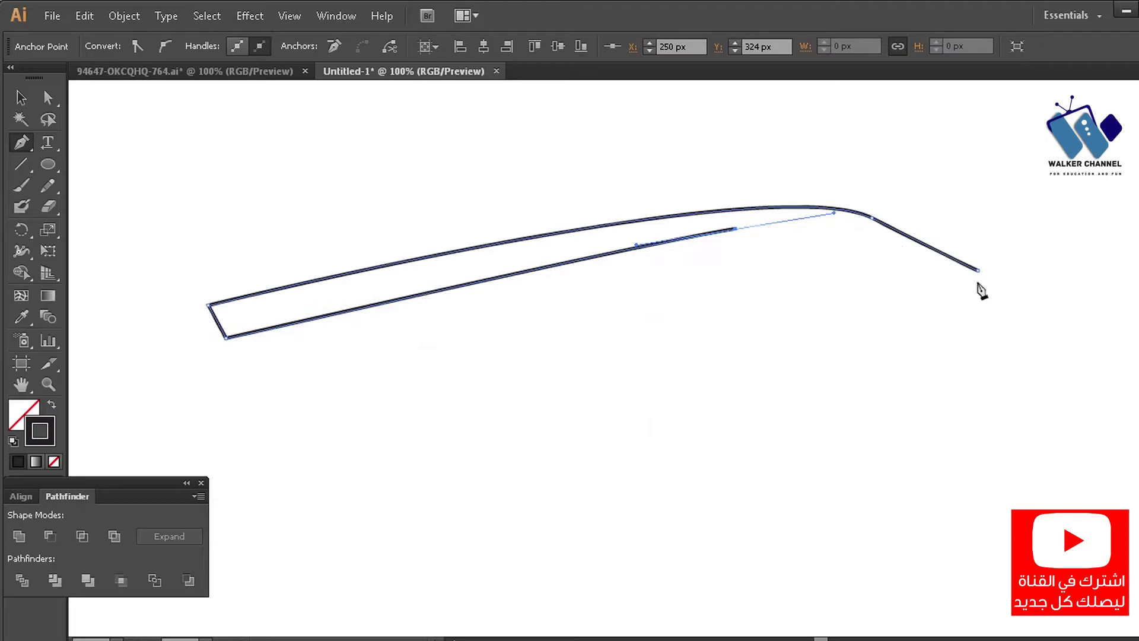
{"action": "left_click_drag", "start_coordinate": [979, 271], "coordinate": [984, 275]}
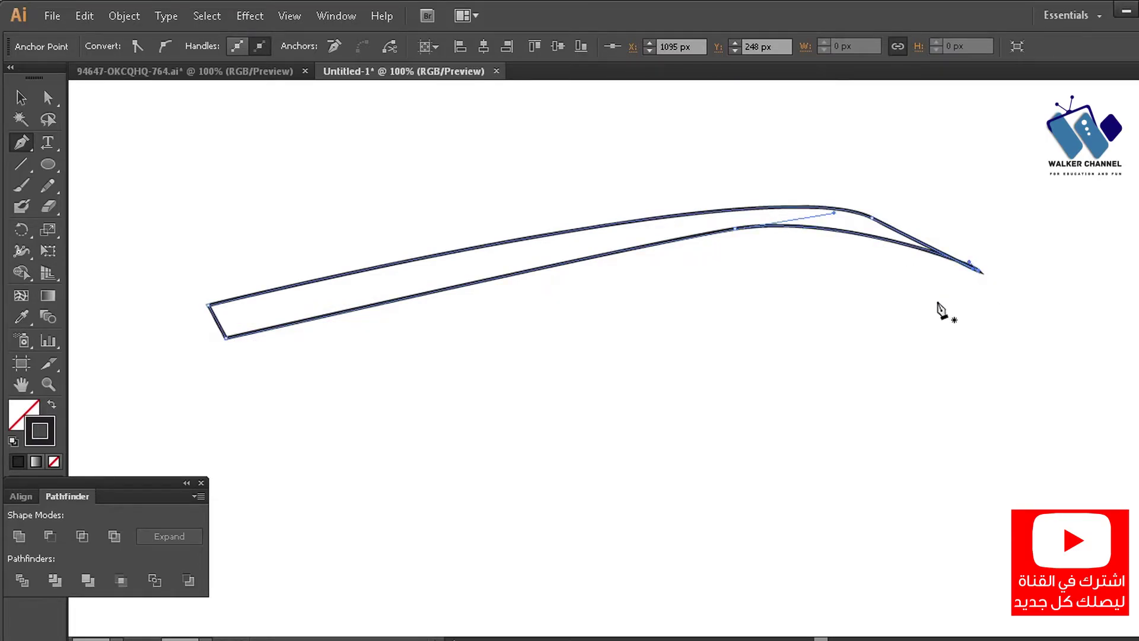
Swap the closed brow outline's stroke to a solid black fill.
{"action": "left_click", "coordinate": [889, 269], "text": "ctrl"}
{"action": "left_click_drag", "start_coordinate": [888, 269], "coordinate": [779, 173]}
{"action": "key", "text": "shift+x"}
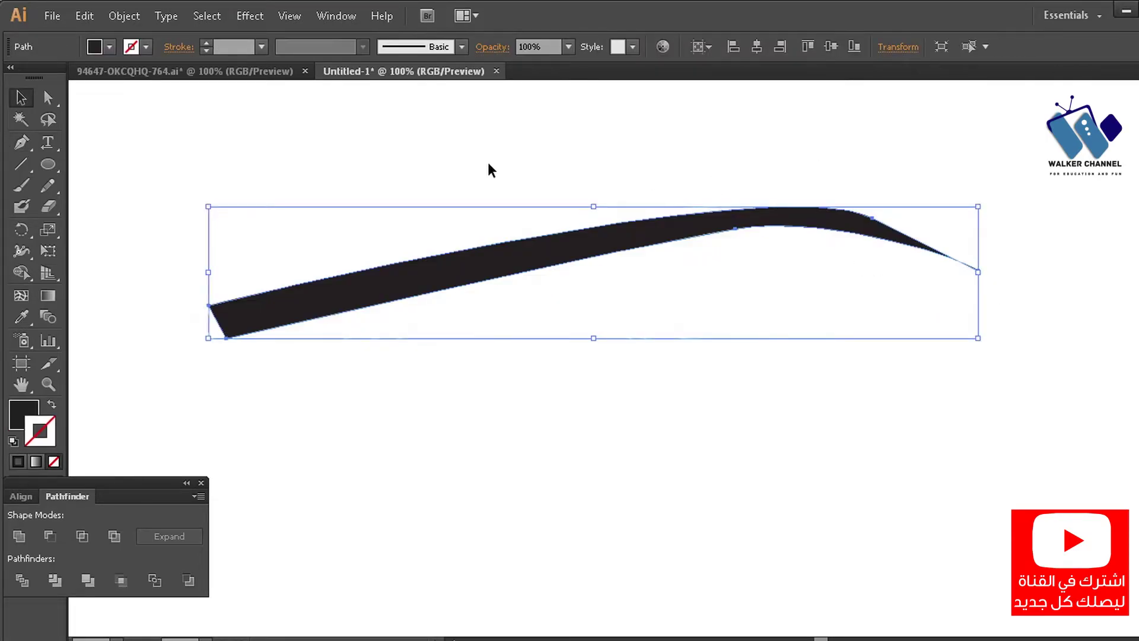
{"action": "left_click", "coordinate": [314, 217]}
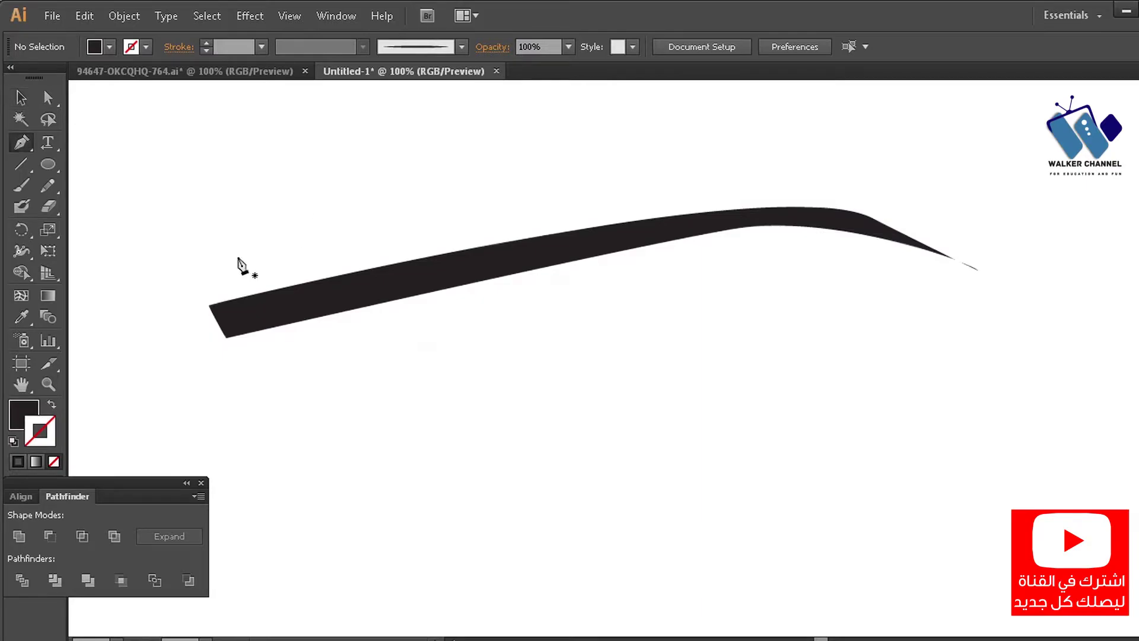
Pen-draw a first short lash curve beside the brow's left end.
{"action": "left_click", "coordinate": [246, 294]}
{"action": "left_click", "coordinate": [188, 261]}
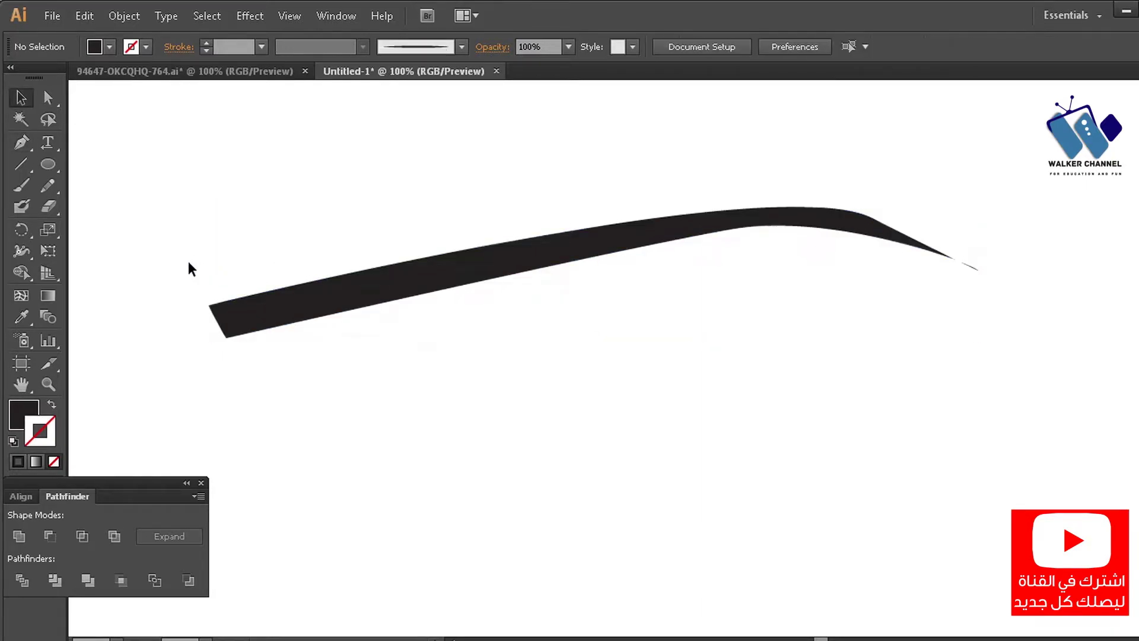
{"action": "key", "text": "p"}
{"action": "left_click", "coordinate": [187, 293]}
{"action": "key", "text": "shift+x"}
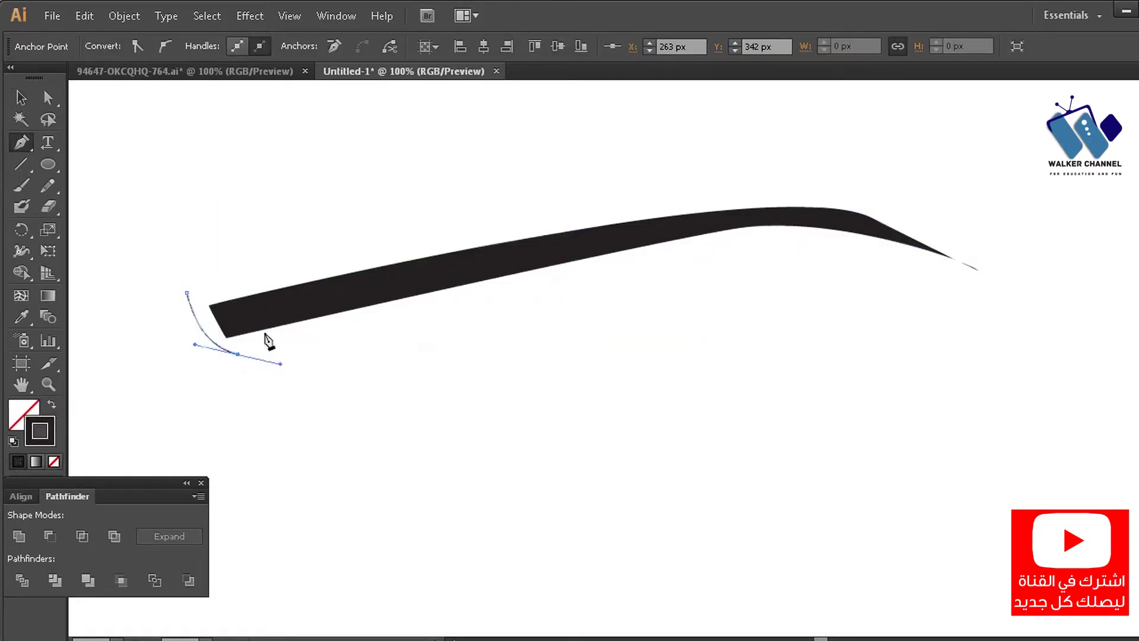
{"action": "key", "text": "v"}
{"action": "left_click", "coordinate": [233, 215]}
{"action": "left_click", "coordinate": [194, 305]}
Give the first lash a 2 pt stroke with Width Profile 1 tapering.
{"action": "left_click", "coordinate": [235, 47]}
{"action": "type", "text": "2"}
{"action": "key", "text": "Return"}
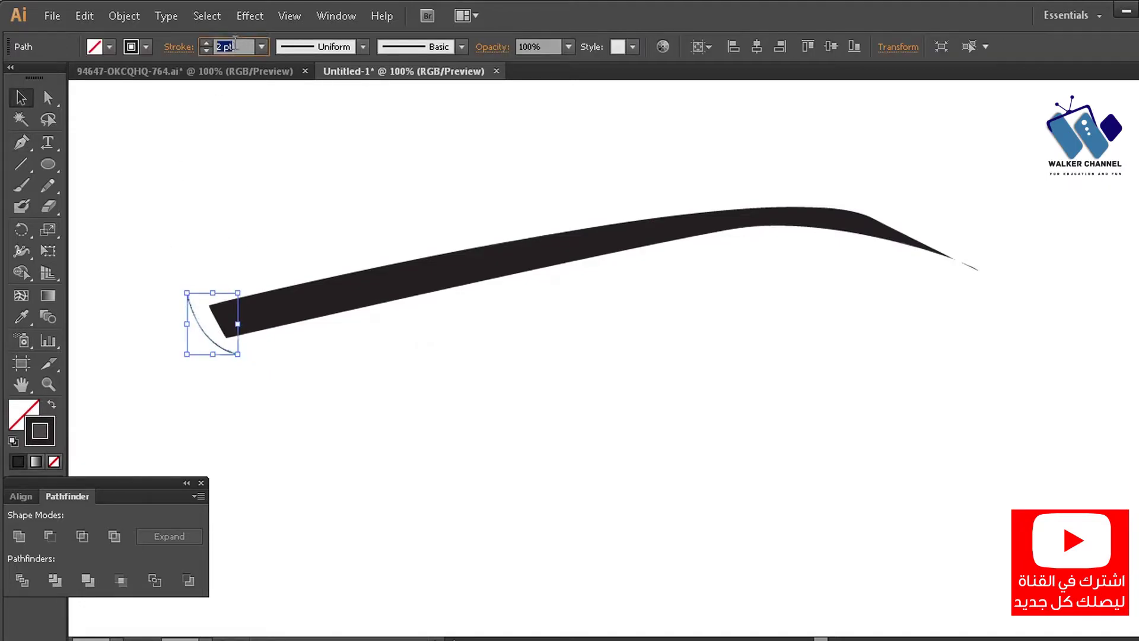
{"action": "left_click", "coordinate": [302, 50]}
{"action": "left_click", "coordinate": [300, 97]}
{"action": "left_click", "coordinate": [93, 349]}
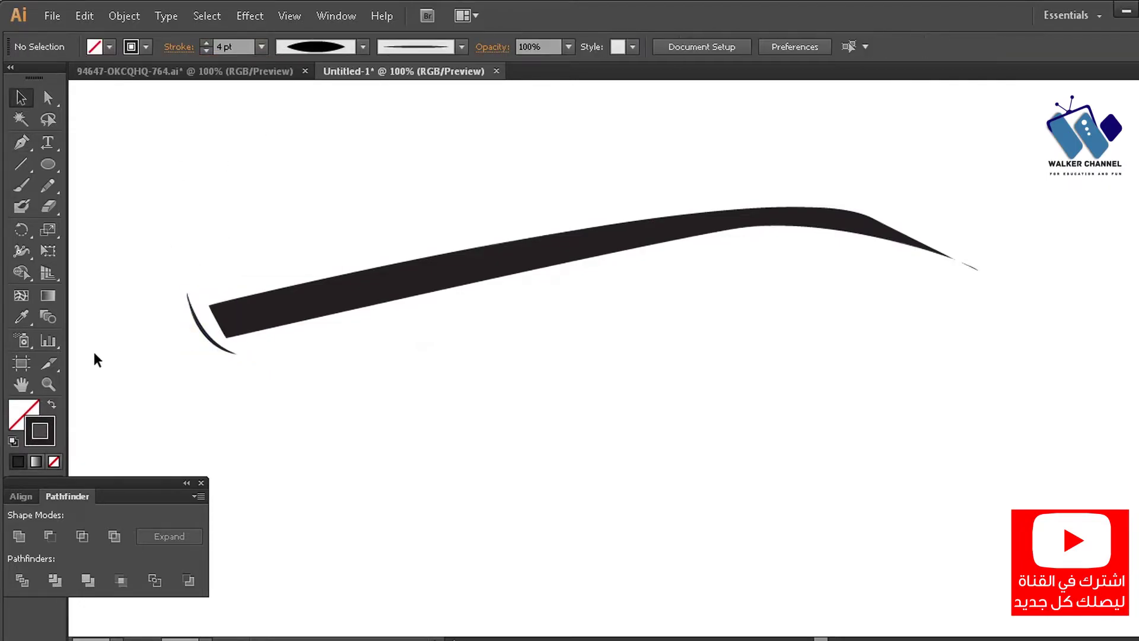
Draw a second lash below it with the same tapered stroke style.
{"action": "key", "text": "p"}
{"action": "left_click", "coordinate": [194, 340]}
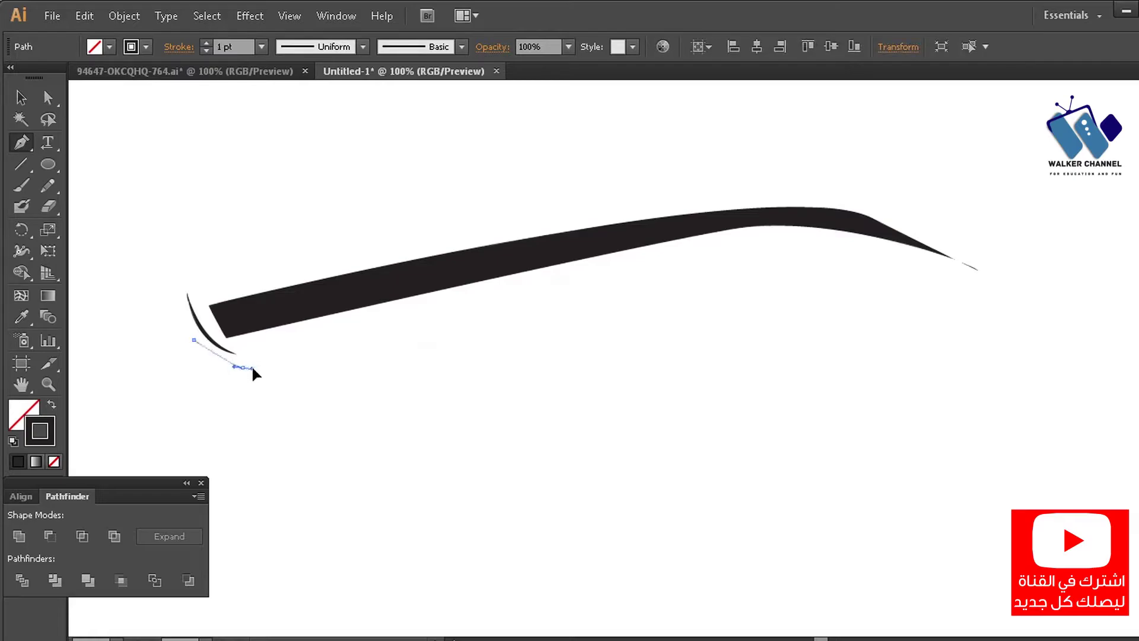
{"action": "left_click_drag", "start_coordinate": [253, 368], "coordinate": [254, 368]}
{"action": "key", "text": "v"}
{"action": "left_click", "coordinate": [189, 303]}
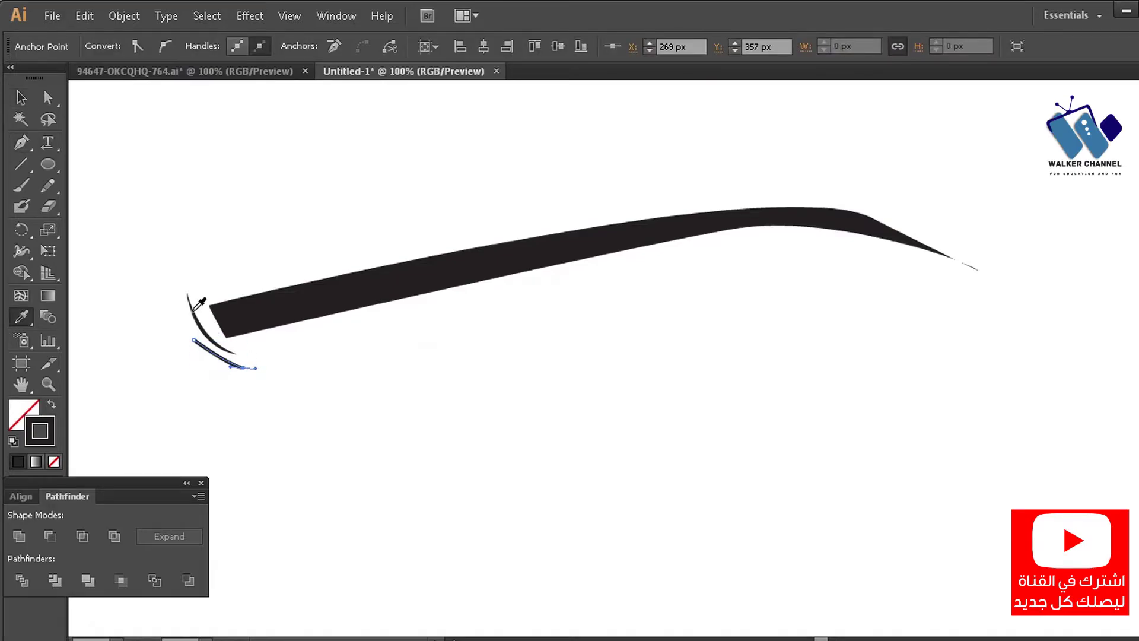
{"action": "key", "text": "v"}
{"action": "left_click", "coordinate": [363, 47]}
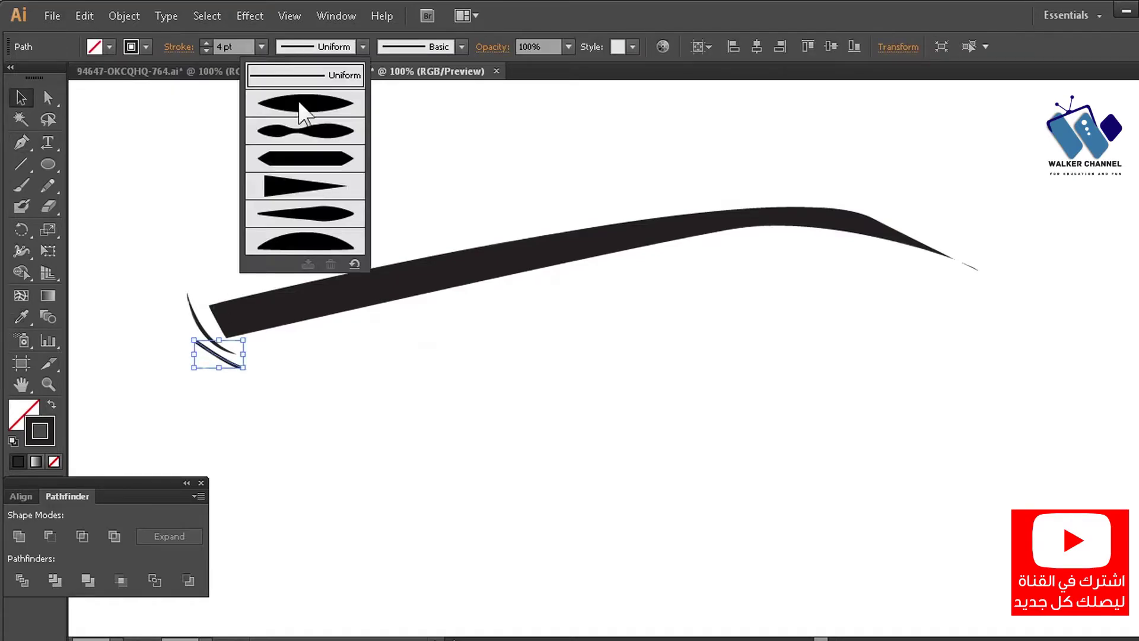
{"action": "left_click", "coordinate": [297, 112]}
{"action": "left_click", "coordinate": [182, 264]}
Draw a third lash curve and apply the tapered width profile.
{"action": "key", "text": "p"}
{"action": "left_click", "coordinate": [190, 359]}
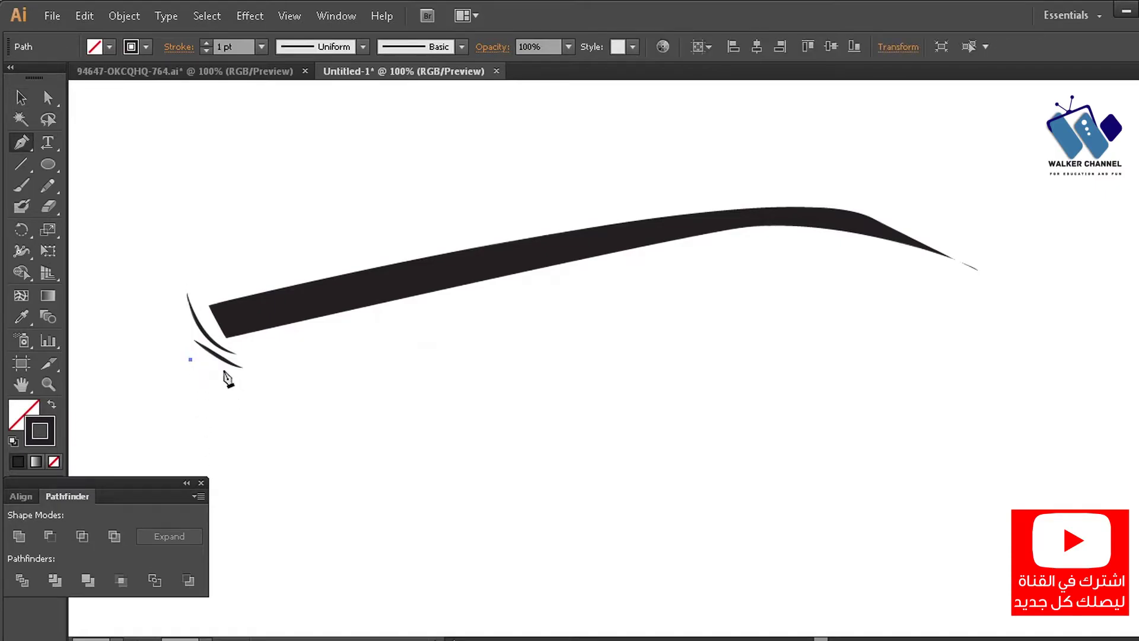
{"action": "key", "text": "v"}
{"action": "left_click", "coordinate": [217, 388]}
{"action": "left_click", "coordinate": [208, 366]}
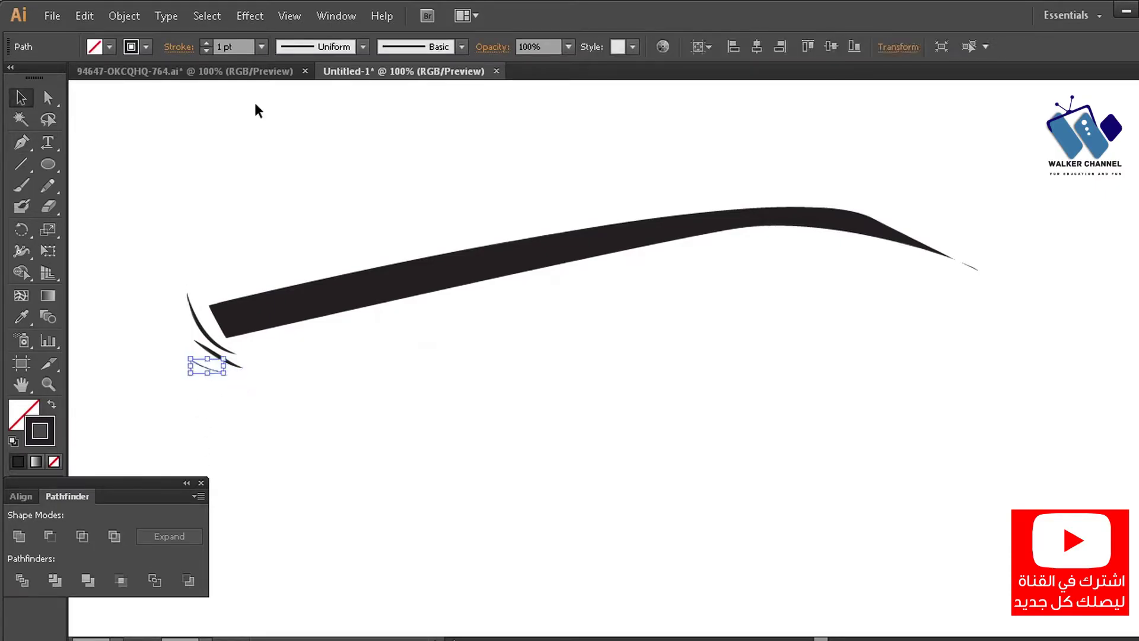
{"action": "left_click", "coordinate": [363, 46]}
{"action": "left_click", "coordinate": [313, 98]}
{"action": "key", "text": "ctrl+shift+a"}
Eyedropper the tapered lash style onto the lowest lash, then pan below the brow.
{"action": "key", "text": "i"}
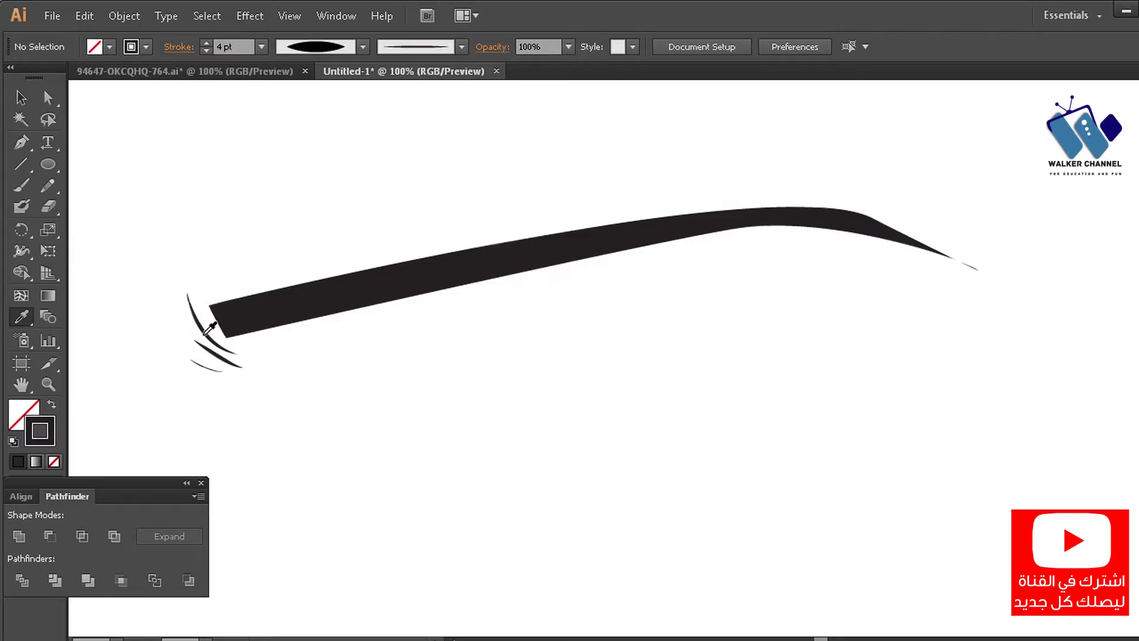
{"action": "left_click", "coordinate": [206, 367], "text": "ctrl"}
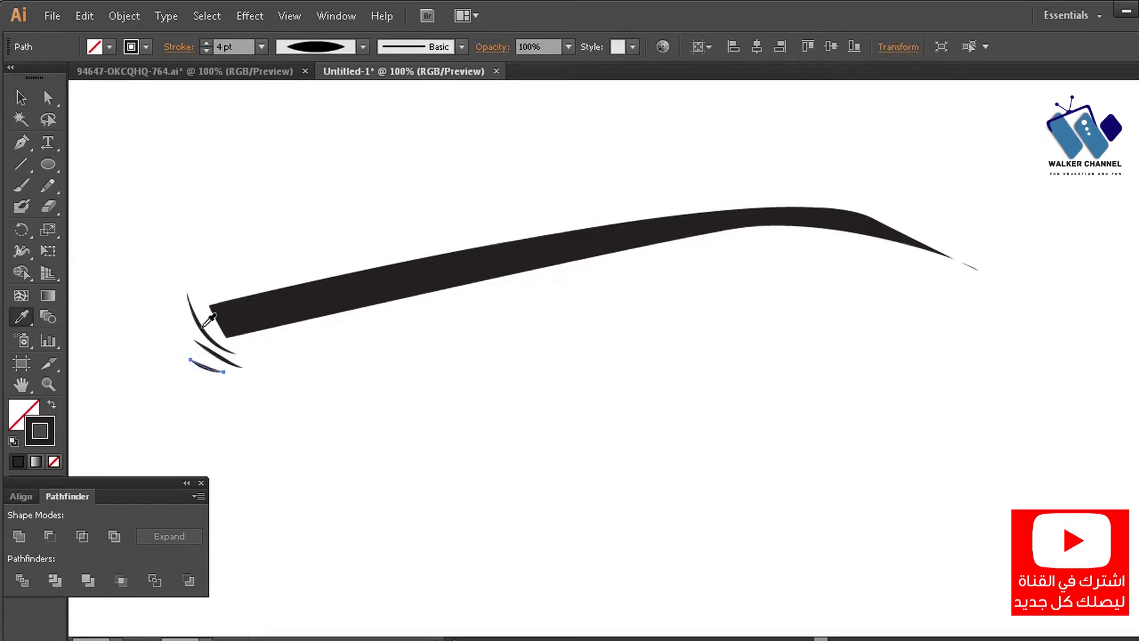
{"action": "left_click", "coordinate": [209, 320]}
{"action": "key", "text": "ctrl+shift+a"}
{"action": "key", "text": "h"}
{"action": "left_click_drag", "start_coordinate": [257, 280], "coordinate": [275, 249]}
Pen-draw a long curve below the brow, rising toward the right.
{"action": "key", "text": "p"}
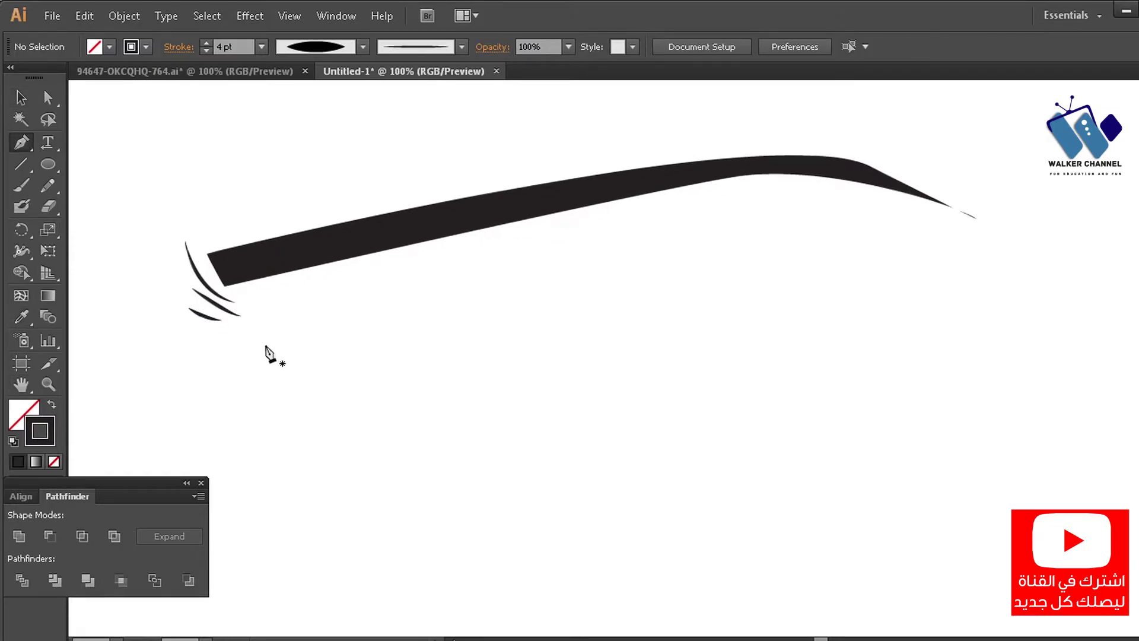
{"action": "left_click", "coordinate": [210, 415]}
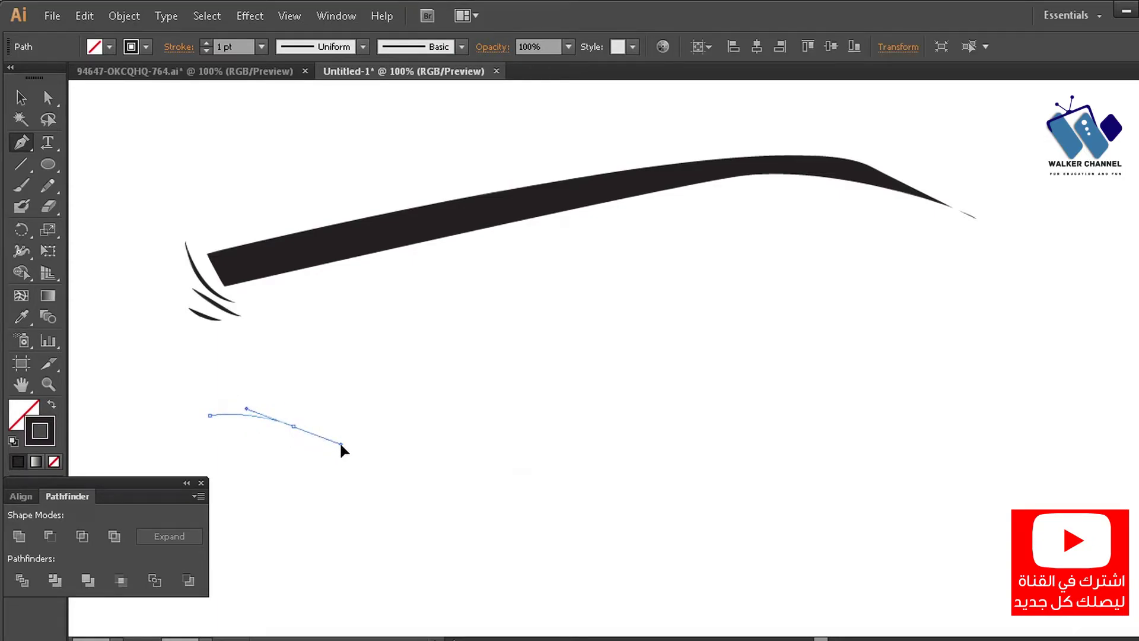
{"action": "left_click_drag", "start_coordinate": [341, 444], "coordinate": [341, 444]}
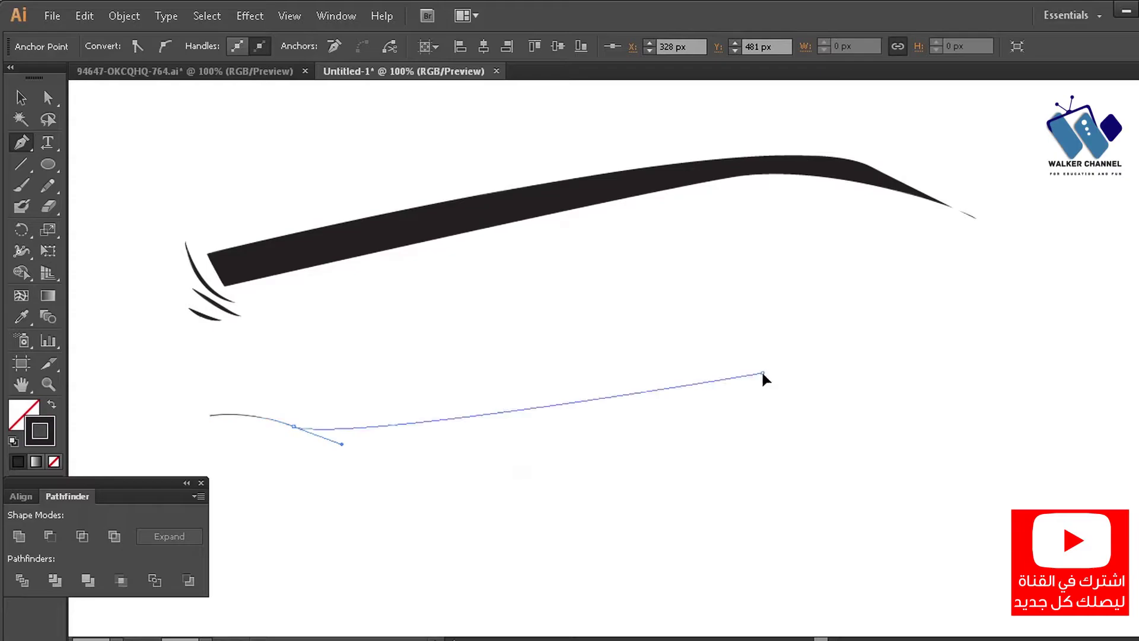
{"action": "mouse_move", "coordinate": [763, 372]}
{"action": "left_mouse_down"}
{"action": "mouse_move", "coordinate": [945, 237]}
{"action": "mouse_move", "coordinate": [945, 246]}
{"action": "left_mouse_up"}
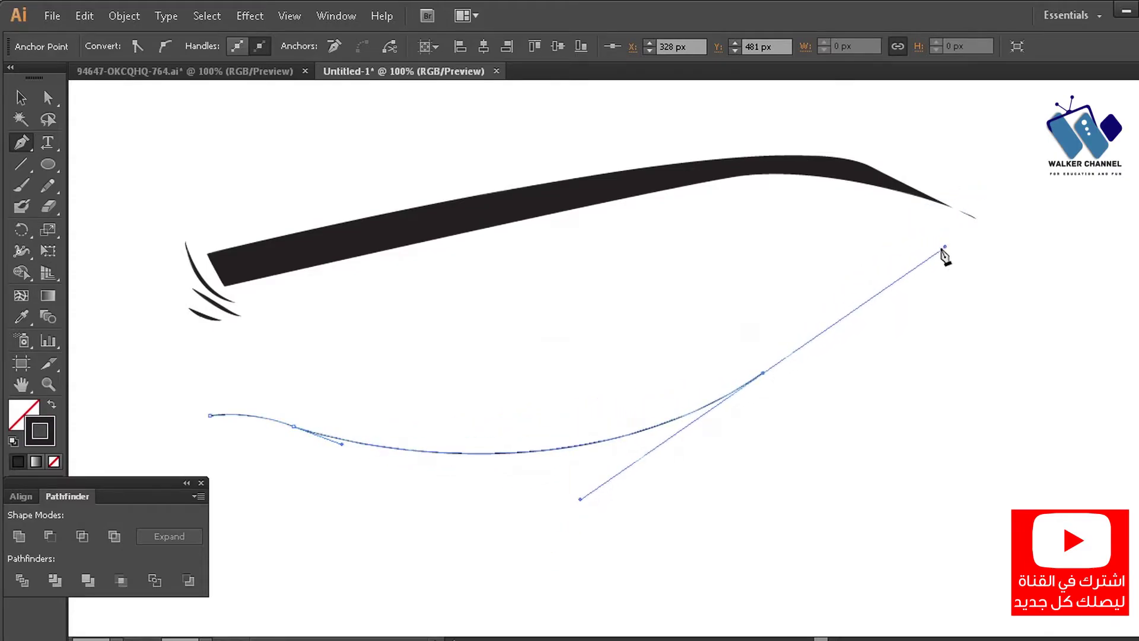
Refine the lid curve's handles to smooth its sweep and left-end dip.
{"action": "key", "text": "a"}
{"action": "left_click_drag", "start_coordinate": [580, 500], "coordinate": [517, 540]}
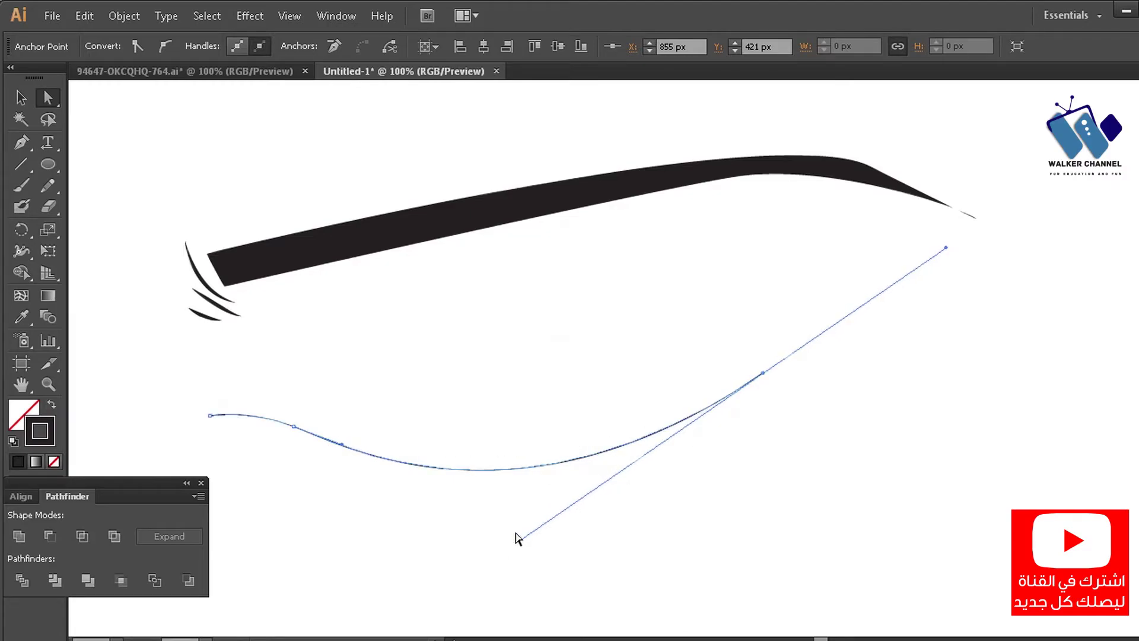
{"action": "left_click", "coordinate": [297, 414]}
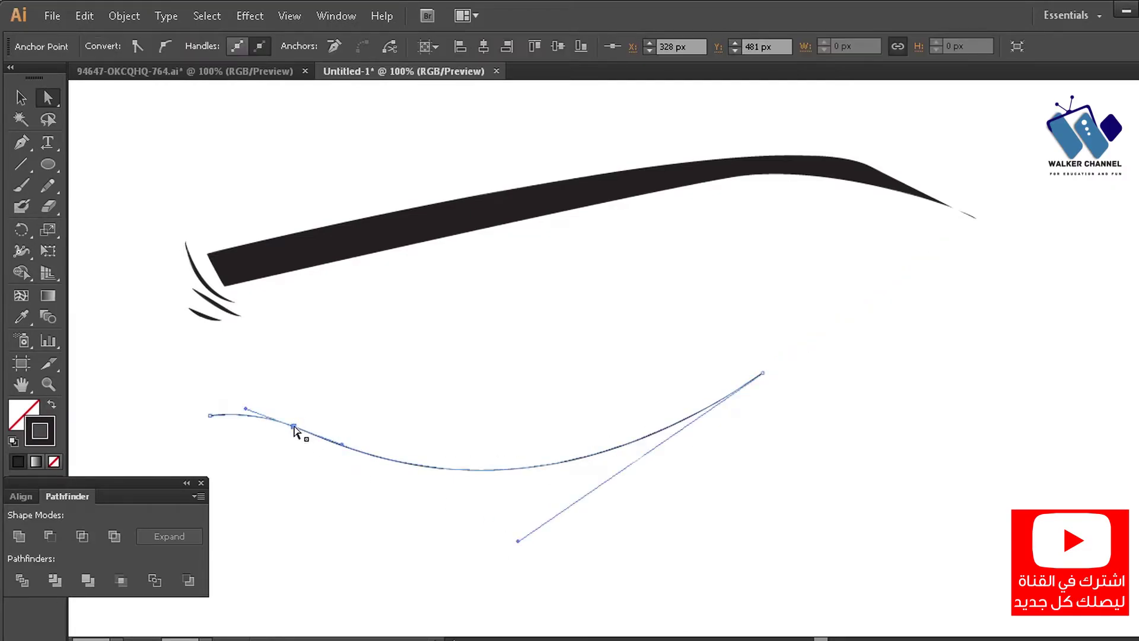
{"action": "left_click_drag", "start_coordinate": [246, 408], "coordinate": [259, 404]}
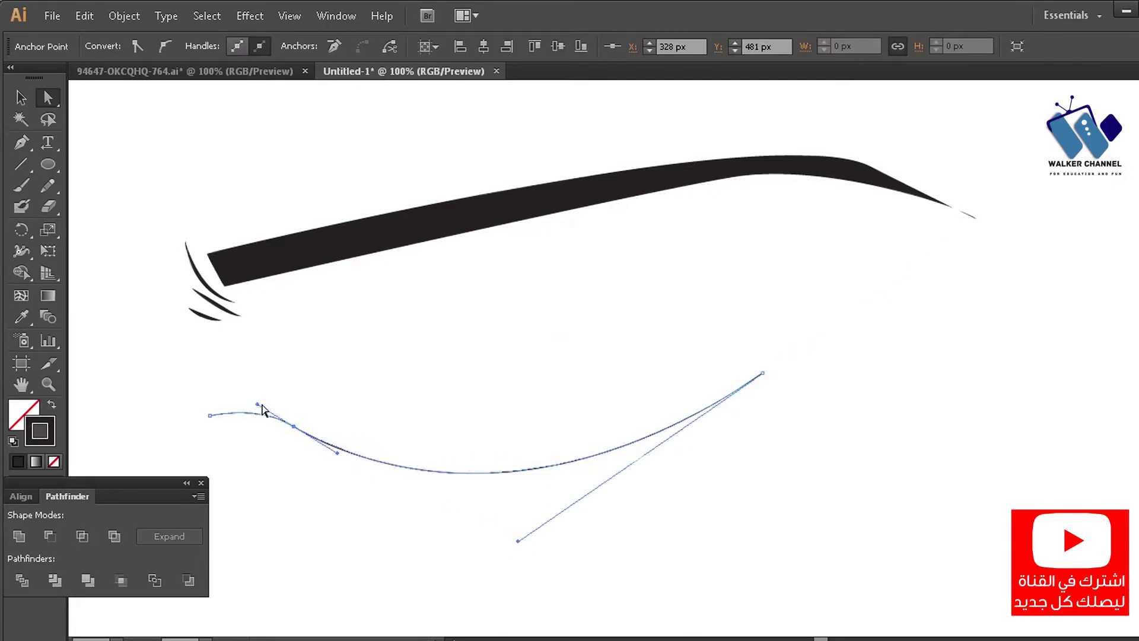
{"action": "left_click_drag", "start_coordinate": [354, 453], "coordinate": [369, 451]}
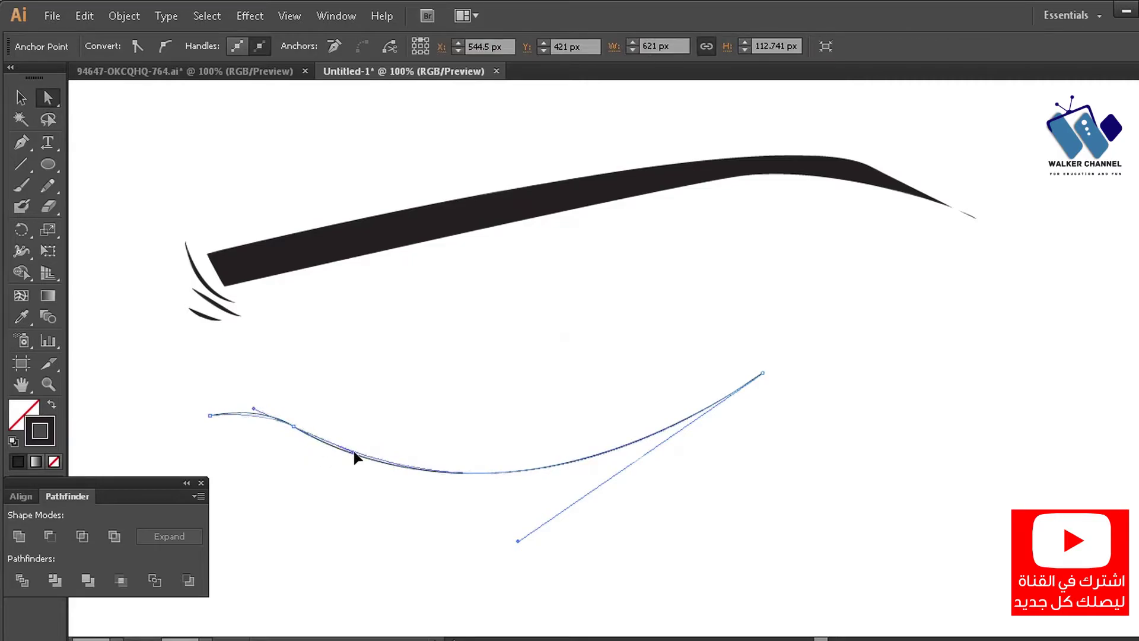
{"action": "left_click", "coordinate": [409, 501]}
Thicken the lid line to a 4 pt stroke.
{"action": "key", "text": "v"}
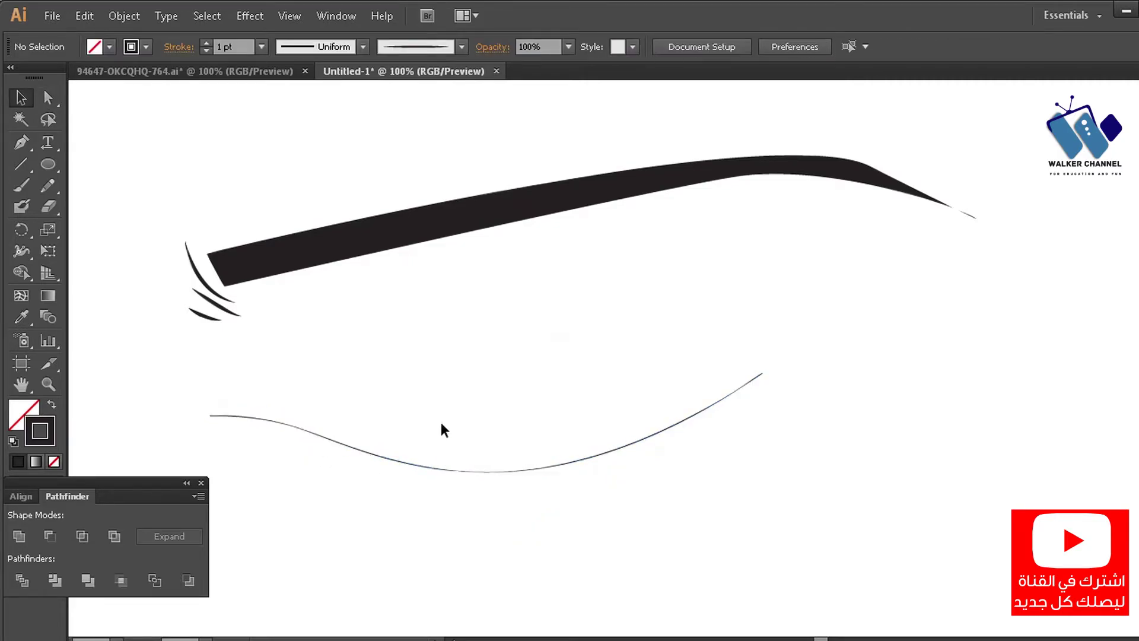
{"action": "left_click_drag", "start_coordinate": [440, 422], "coordinate": [418, 492]}
{"action": "key", "text": "Up"}
{"action": "key", "text": "Up"}
{"action": "key", "text": "Up"}
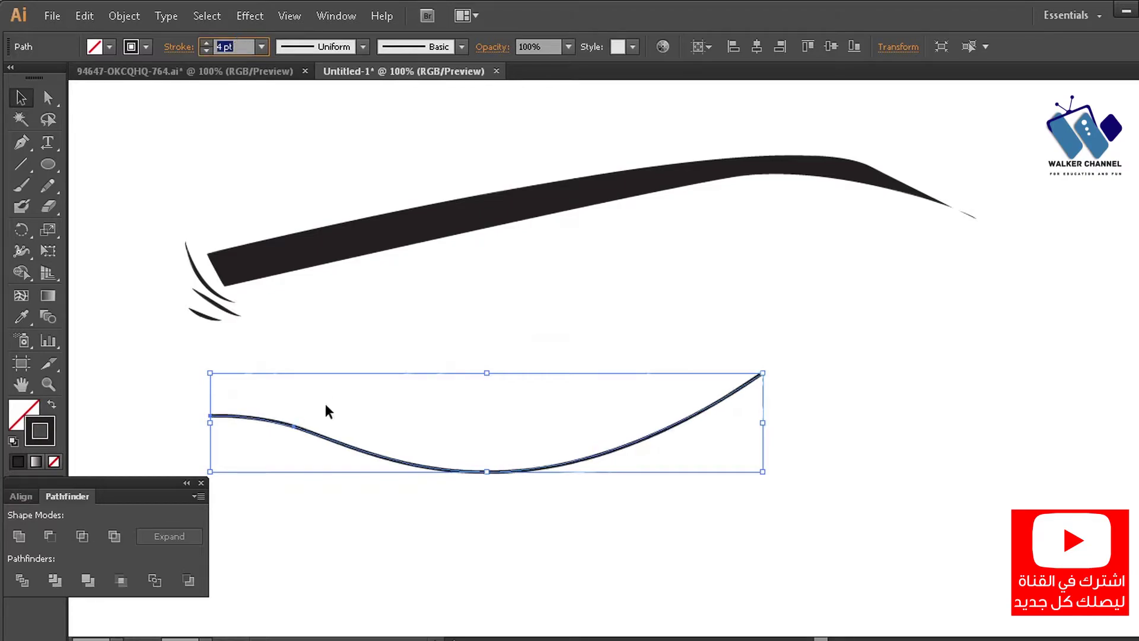
{"action": "left_click", "coordinate": [325, 407]}
Pen-draw the curved upper lid from the lid line's left end, closing it at the right end.
{"action": "key", "text": "p"}
{"action": "left_click", "coordinate": [210, 415]}
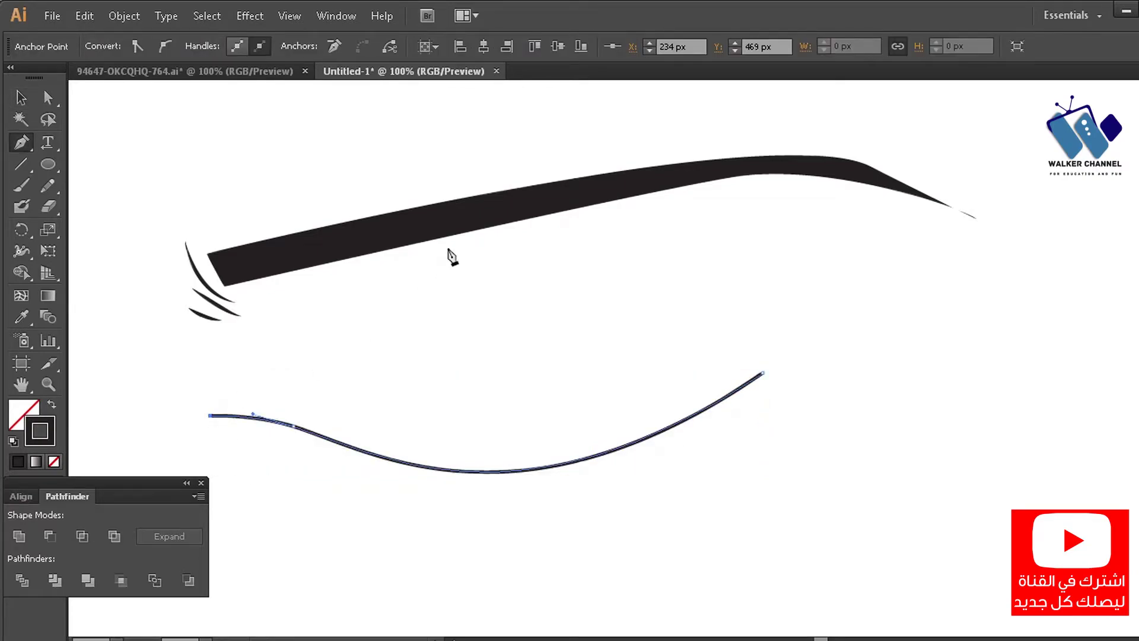
{"action": "left_click_drag", "start_coordinate": [510, 256], "coordinate": [645, 283]}
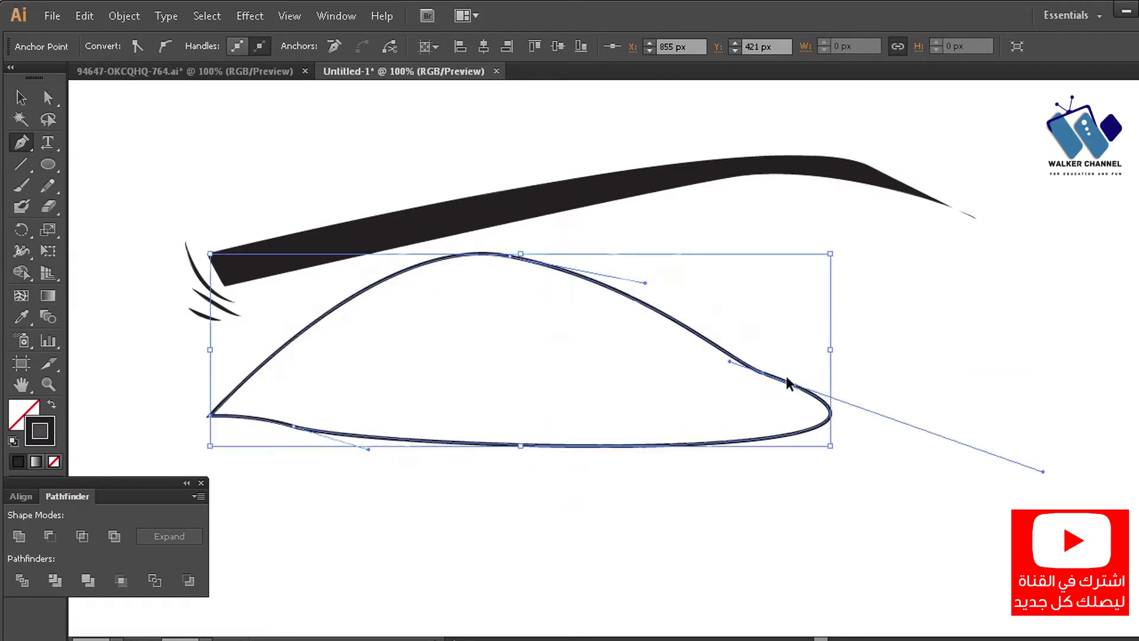
{"action": "left_click_drag", "start_coordinate": [763, 373], "coordinate": [837, 436]}
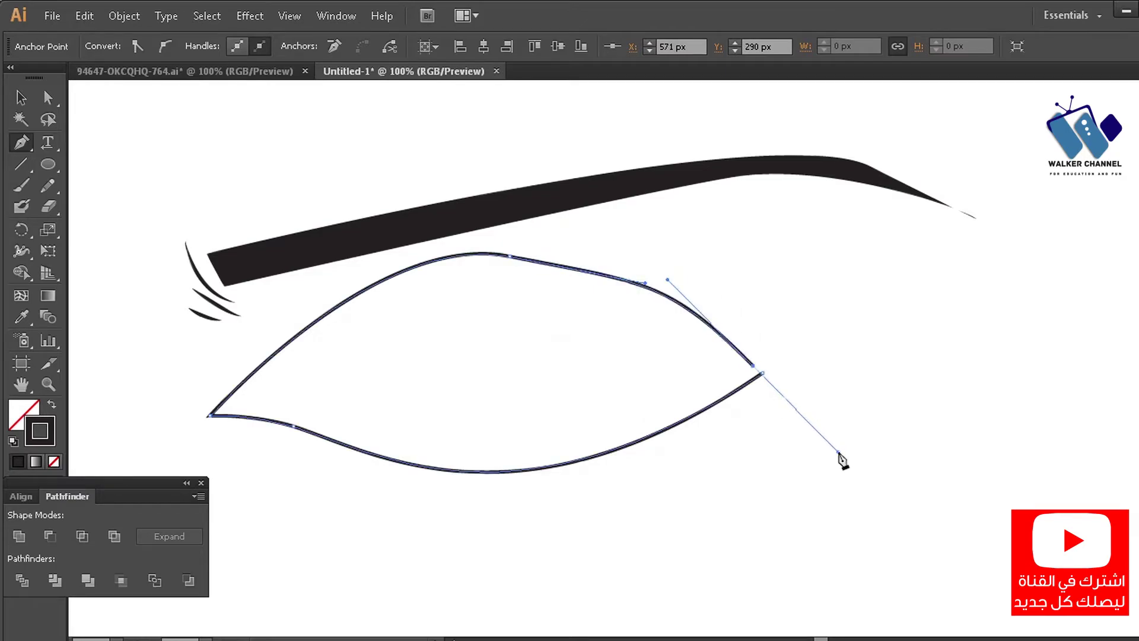
{"action": "key", "text": "ctrl+z"}
{"action": "key", "text": "ctrl+z"}
{"action": "left_click_drag", "start_coordinate": [702, 324], "coordinate": [947, 525]}
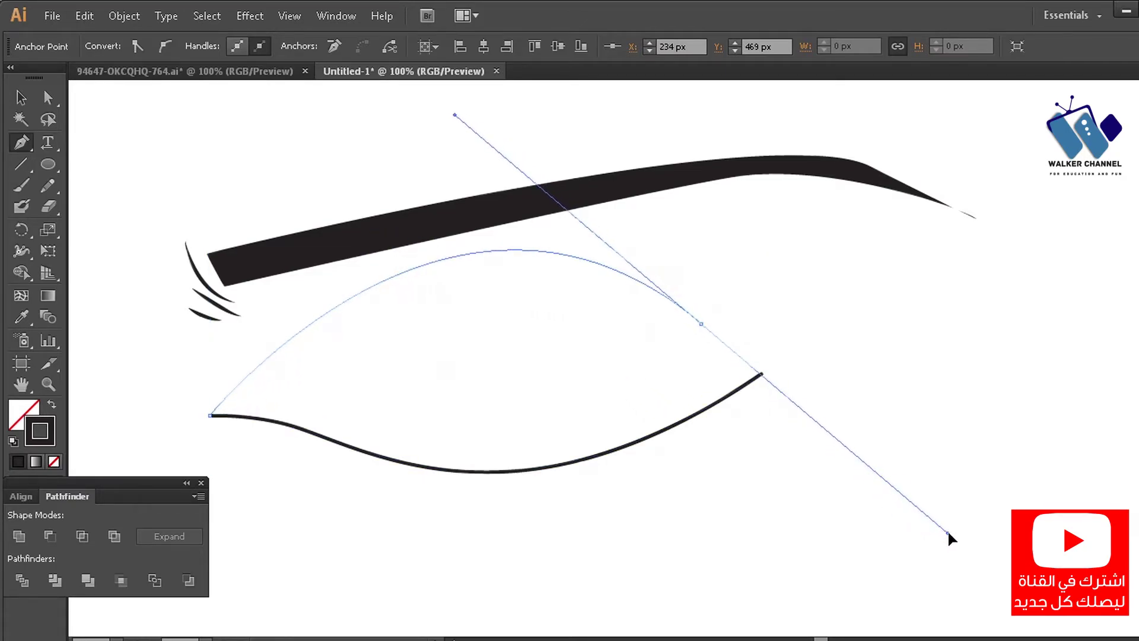
{"action": "left_click", "coordinate": [702, 324]}
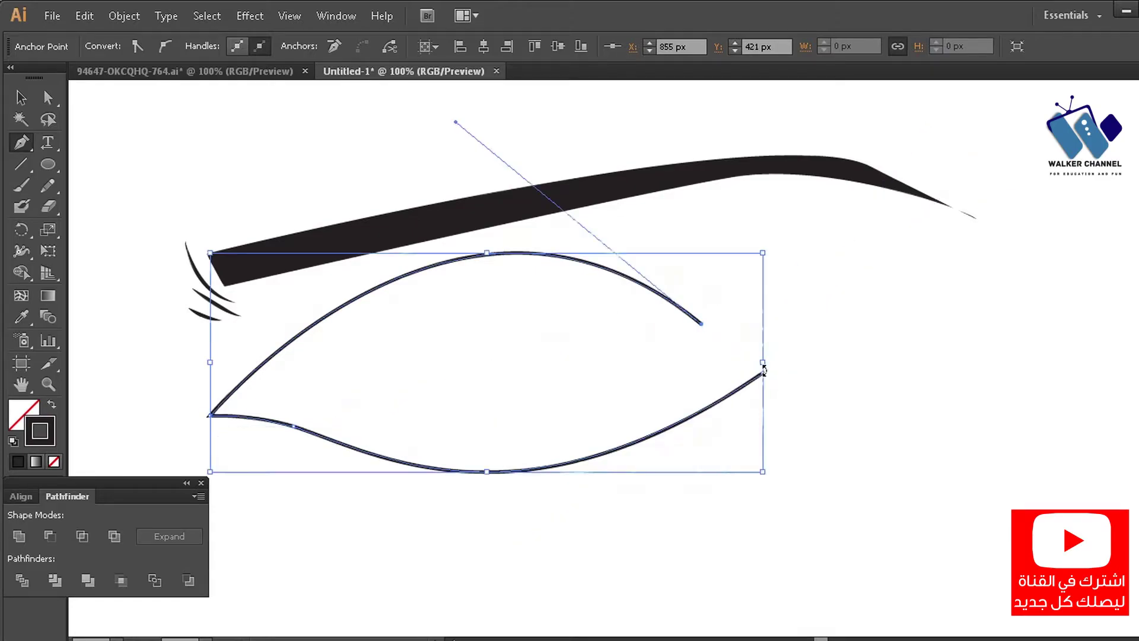
{"action": "left_click", "coordinate": [763, 374]}
{"action": "key", "text": "v"}
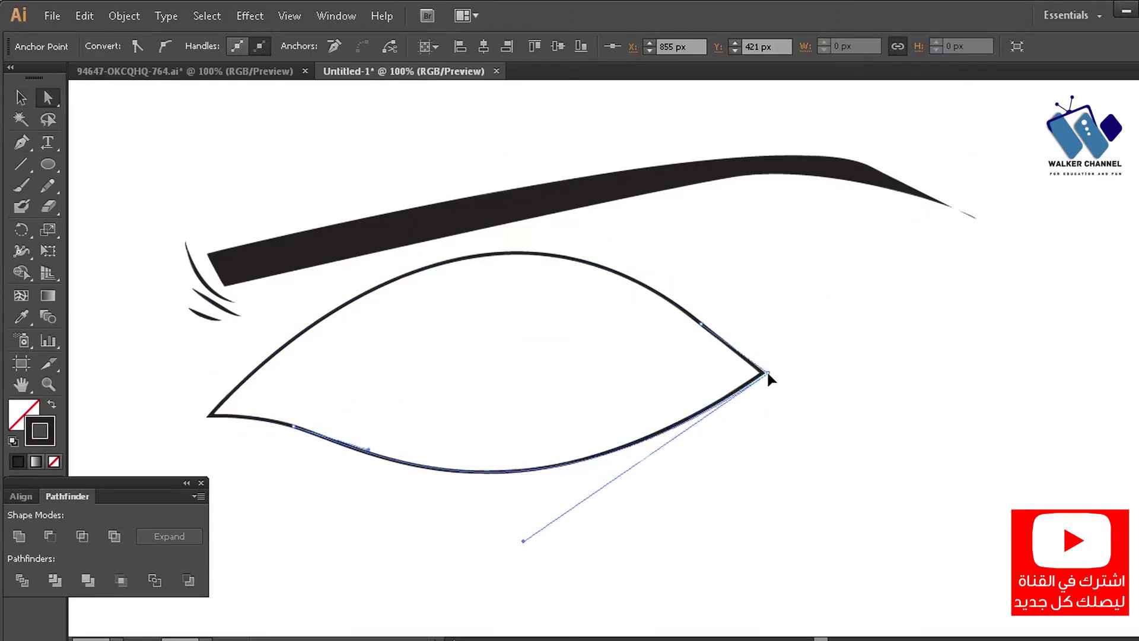
{"action": "left_click", "coordinate": [490, 421]}
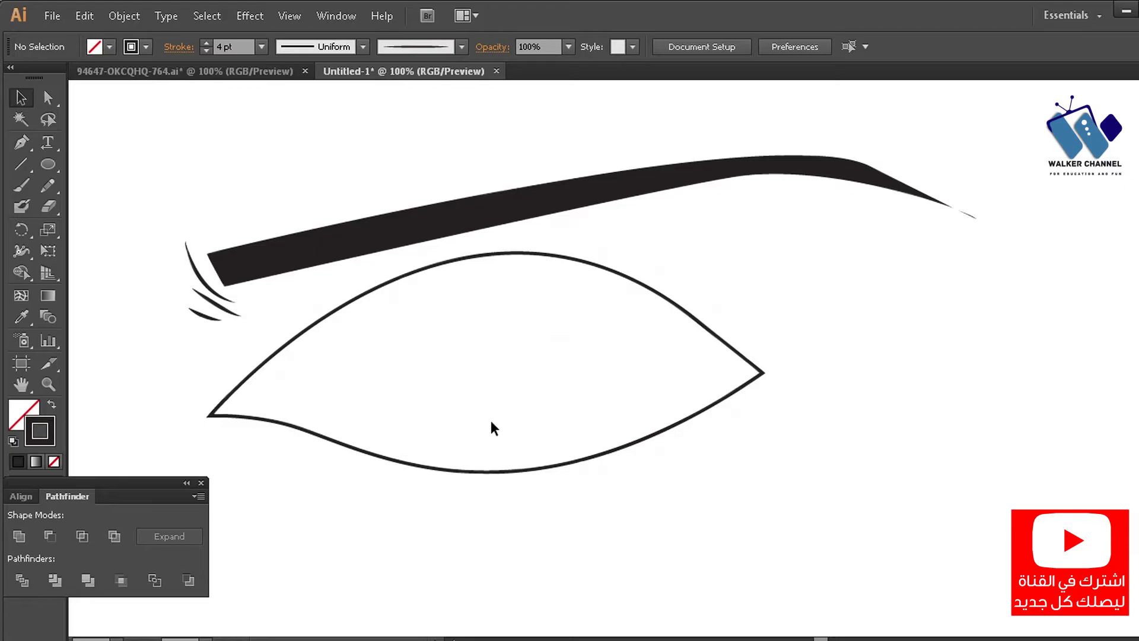
Draw a circle over the eye's centre, then reposition and slightly shrink it.
{"action": "key", "text": "l"}
{"action": "left_click_drag", "start_coordinate": [500, 370], "coordinate": [580, 504]}
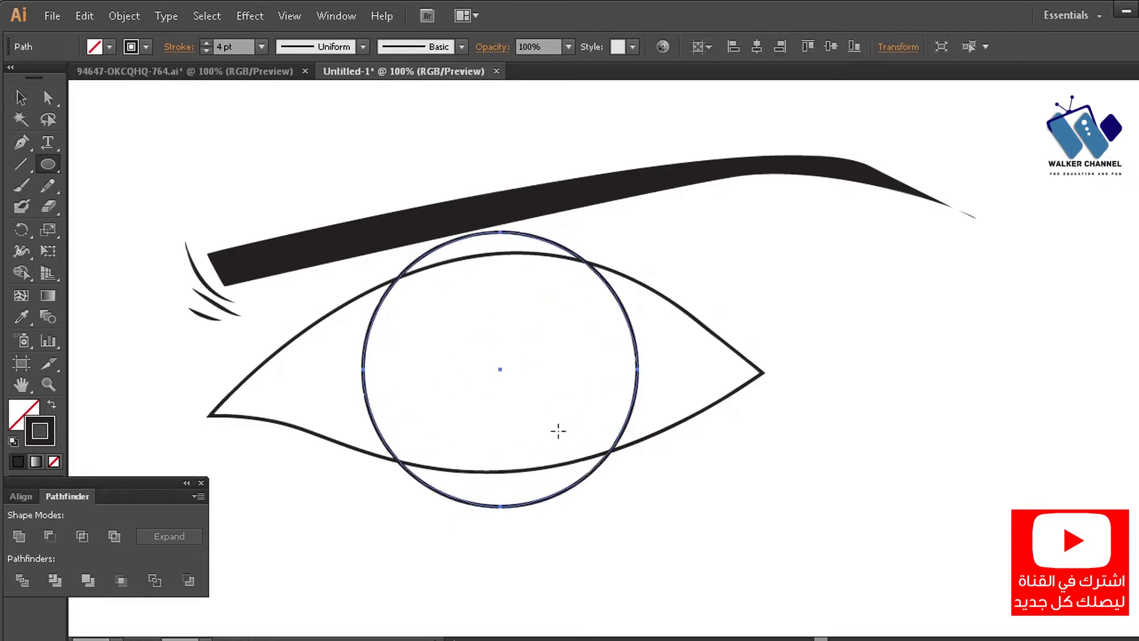
{"action": "key", "text": "v"}
{"action": "left_click_drag", "start_coordinate": [500, 369], "coordinate": [513, 359]}
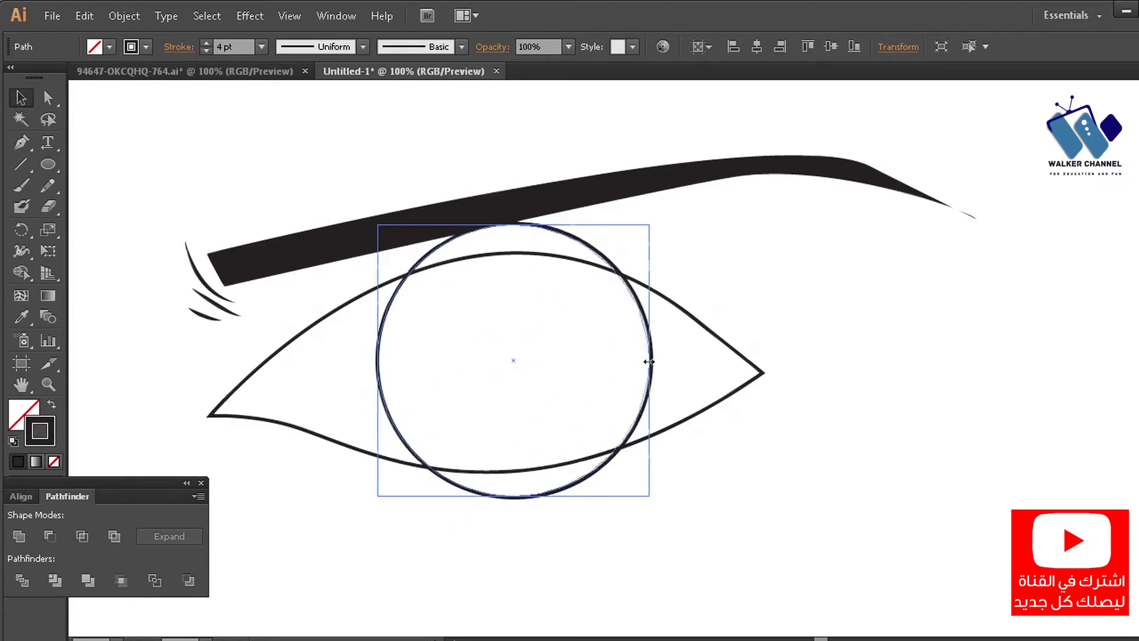
{"action": "left_click_drag", "start_coordinate": [649, 360], "coordinate": [645, 360]}
Try erasing the circle's top arc with the Eraser, then undo those edits.
{"action": "left_click", "coordinate": [48, 206]}
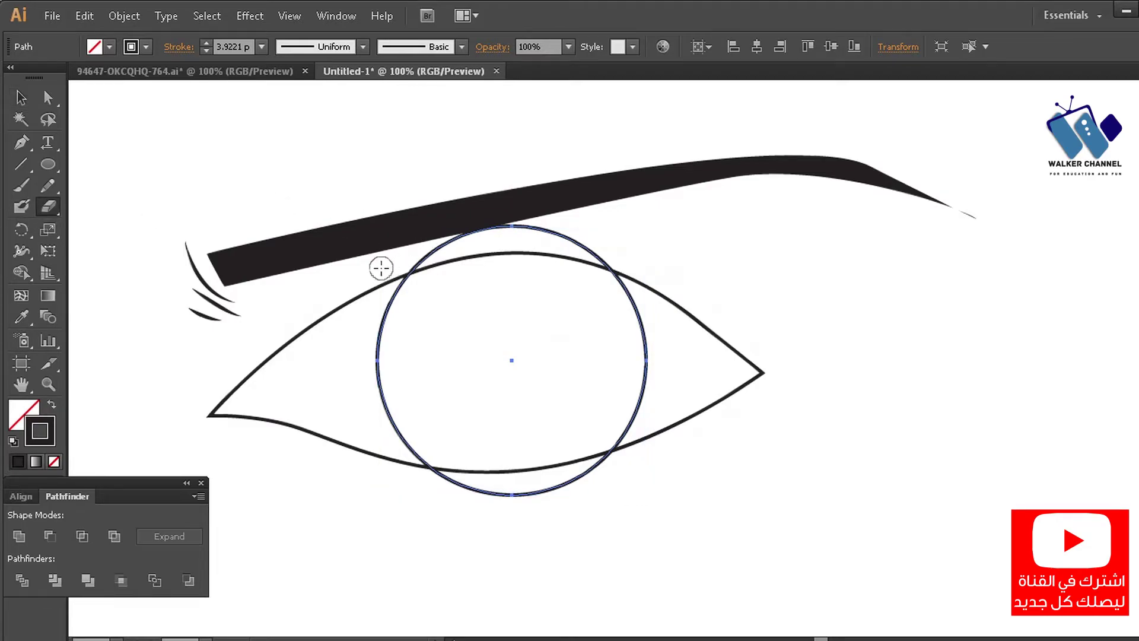
{"action": "mouse_move", "coordinate": [382, 269]}
{"action": "left_mouse_down"}
{"action": "mouse_move", "coordinate": [603, 221]}
{"action": "mouse_move", "coordinate": [552, 232]}
{"action": "left_mouse_up"}
{"action": "key", "text": "a"}
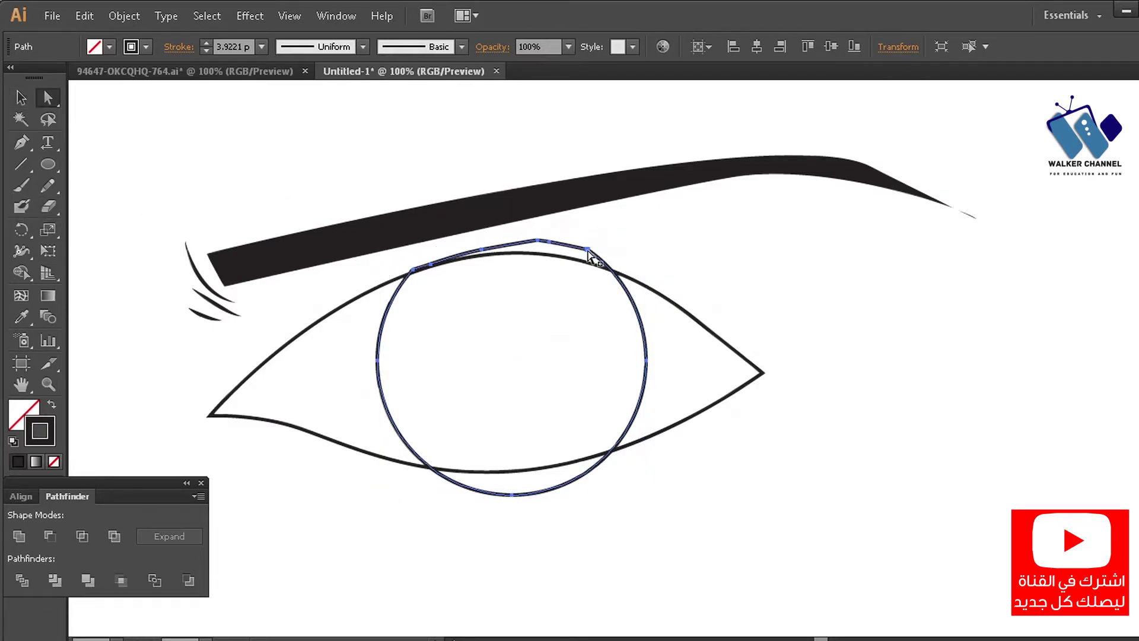
{"action": "left_click", "coordinate": [587, 261]}
{"action": "left_click", "coordinate": [48, 206]}
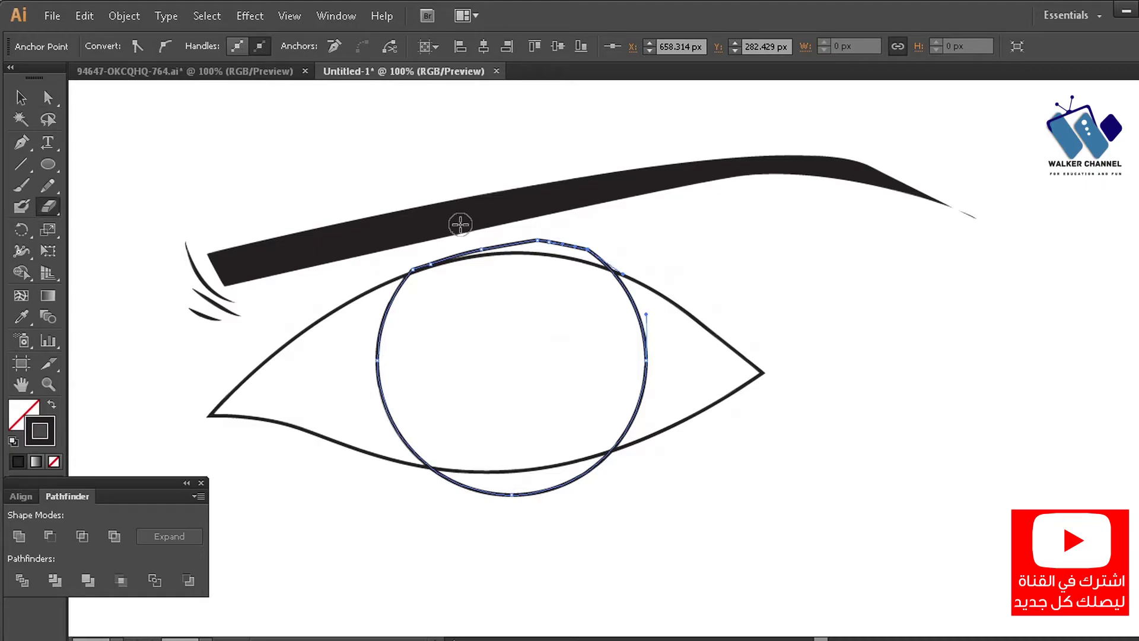
{"action": "mouse_move", "coordinate": [622, 242]}
{"action": "left_mouse_down"}
{"action": "mouse_move", "coordinate": [552, 248]}
{"action": "mouse_move", "coordinate": [511, 236]}
{"action": "left_mouse_up"}
{"action": "left_click_drag", "start_coordinate": [612, 250], "coordinate": [390, 257]}
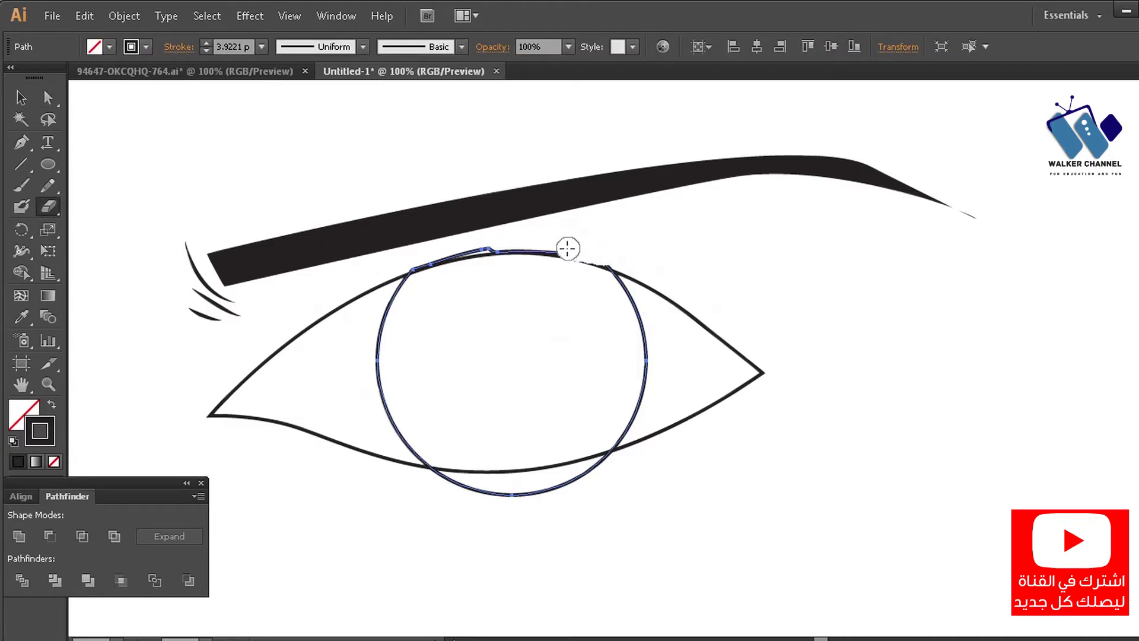
{"action": "key", "text": "ctrl+z"}
{"action": "key", "text": "ctrl+z"}
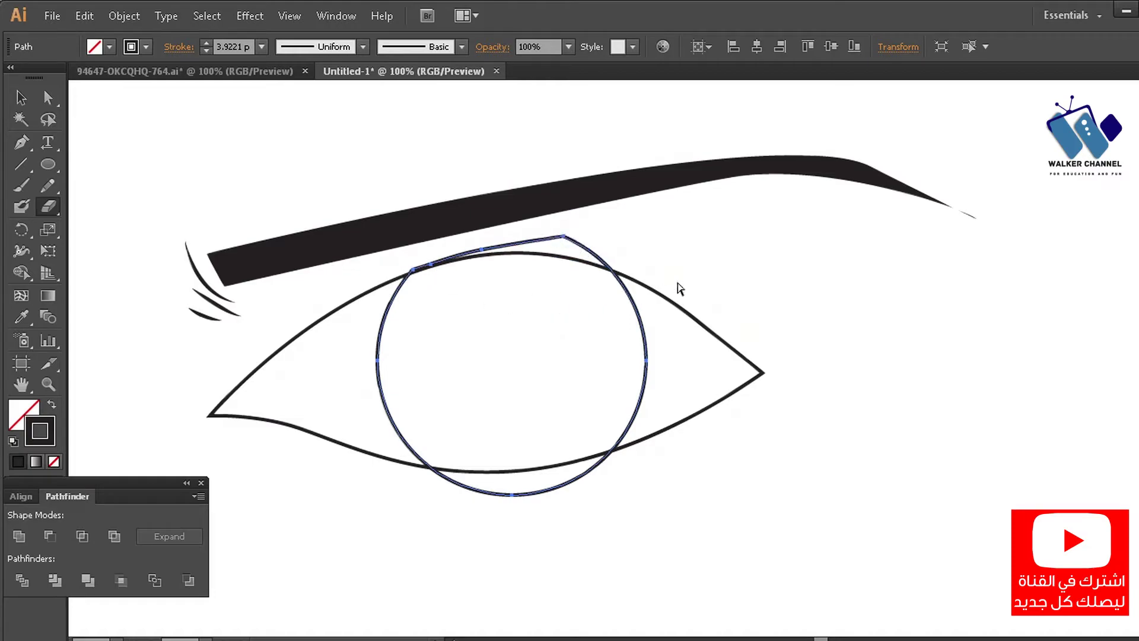
{"action": "key", "text": "ctrl+z"}
{"action": "key", "text": "v"}
Paste the eye outline in front and divide the circle with Divide Objects Below.
{"action": "left_click", "coordinate": [653, 258]}
{"action": "left_click", "coordinate": [678, 307]}
{"action": "key", "text": "ctrl+x"}
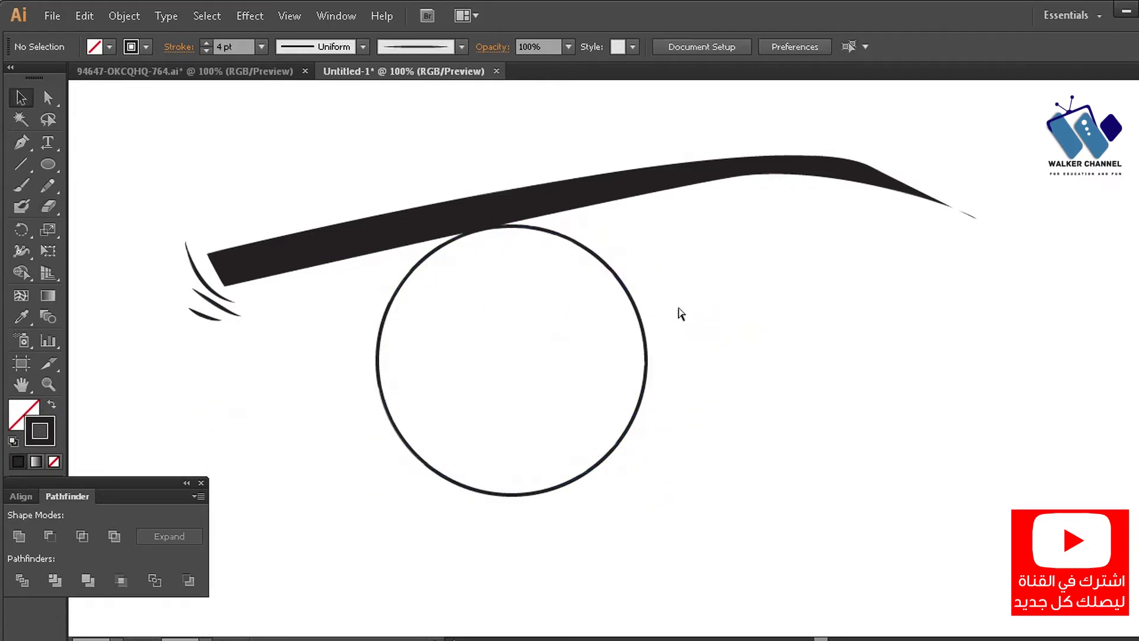
{"action": "key", "text": "ctrl+f"}
{"action": "left_click", "coordinate": [124, 16]}
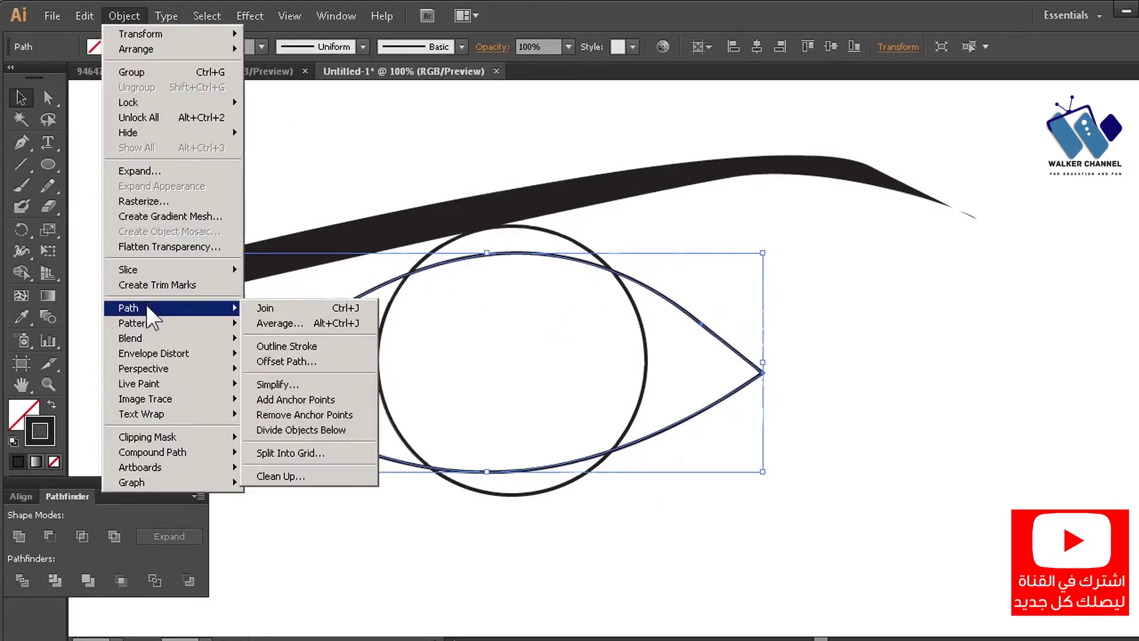
{"action": "left_click", "coordinate": [297, 431]}
{"action": "left_click", "coordinate": [560, 551]}
{"action": "key", "text": "ctrl+z"}
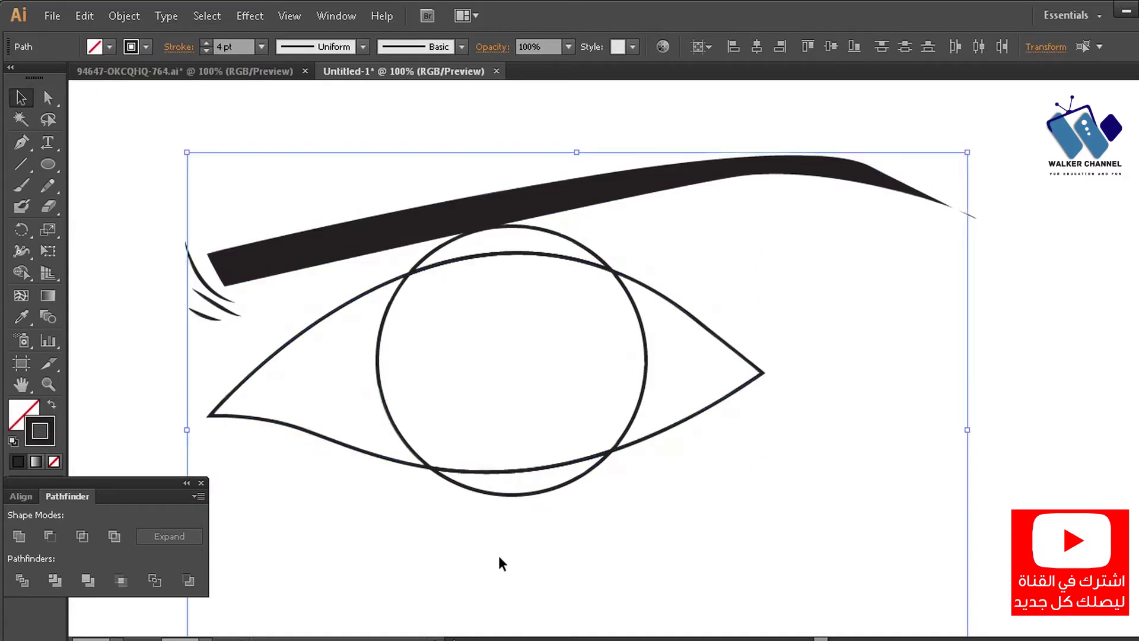
{"action": "left_click", "coordinate": [506, 512]}
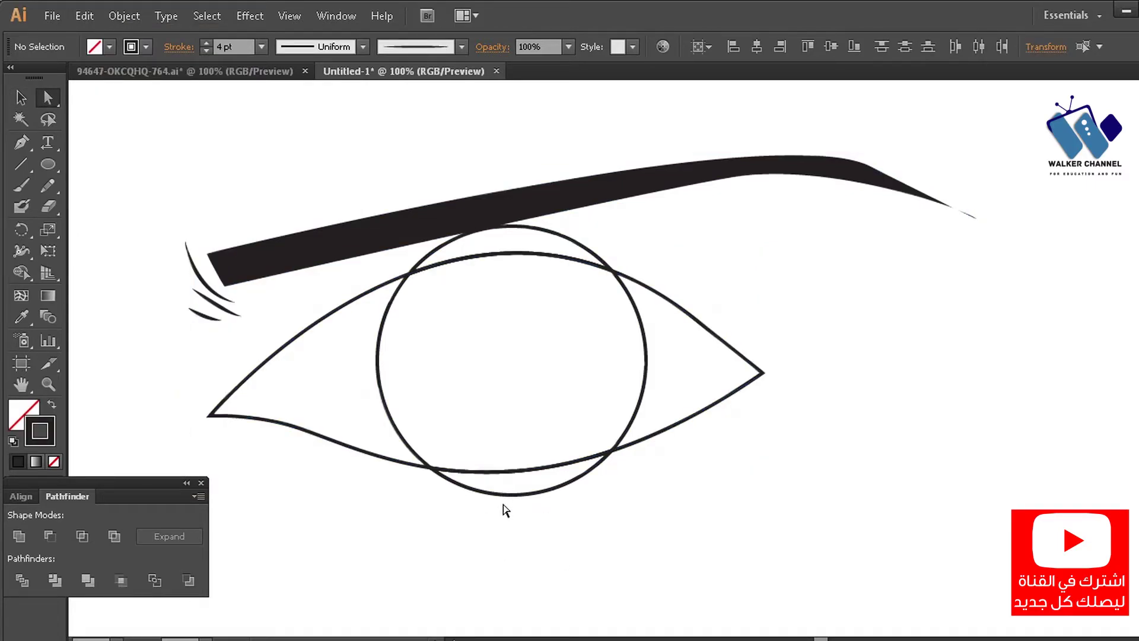
Delete the circle arcs below and above the lids, then zoom out to the artboard.
{"action": "key", "text": "v"}
{"action": "key", "text": "ctrl+a"}
{"action": "left_click", "coordinate": [1048, 466]}
{"action": "key", "text": "a"}
{"action": "left_click", "coordinate": [572, 480]}
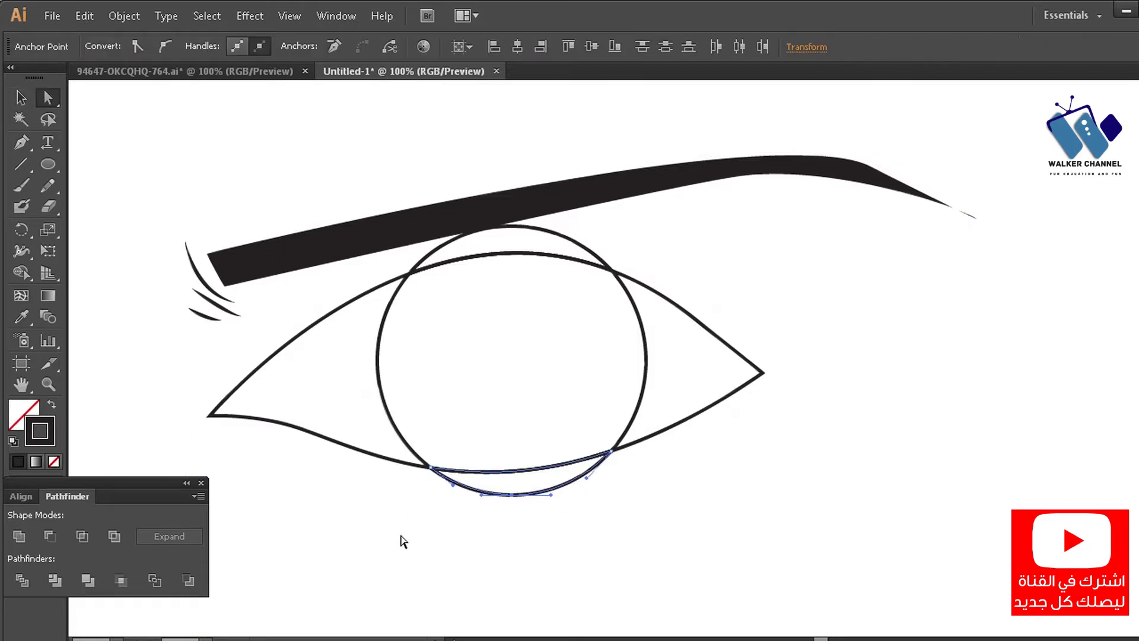
{"action": "key", "text": "Delete"}
{"action": "left_click", "coordinate": [419, 260]}
{"action": "key", "text": "Delete"}
{"action": "key", "text": "v"}
{"action": "key", "text": "ctrl+a"}
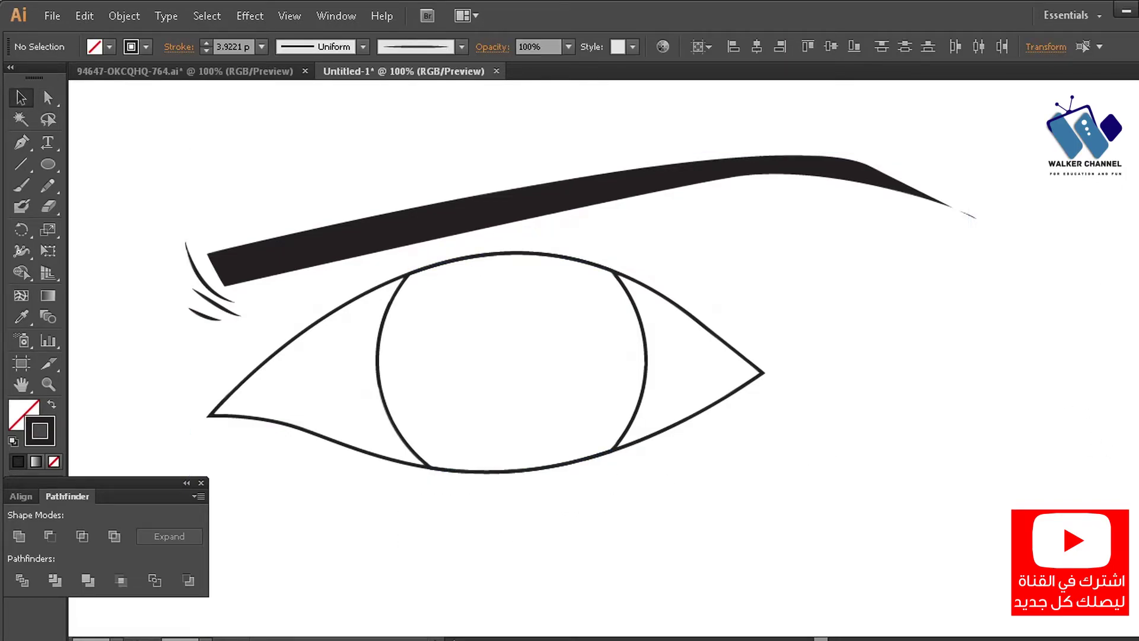
{"action": "key", "text": "ctrl+minus"}
{"action": "key", "text": "ctrl+minus"}
{"action": "key", "text": "ctrl+minus"}
Select the iris outline and zoom in on the eye.
{"action": "key", "text": "a"}
{"action": "left_click", "coordinate": [528, 463]}
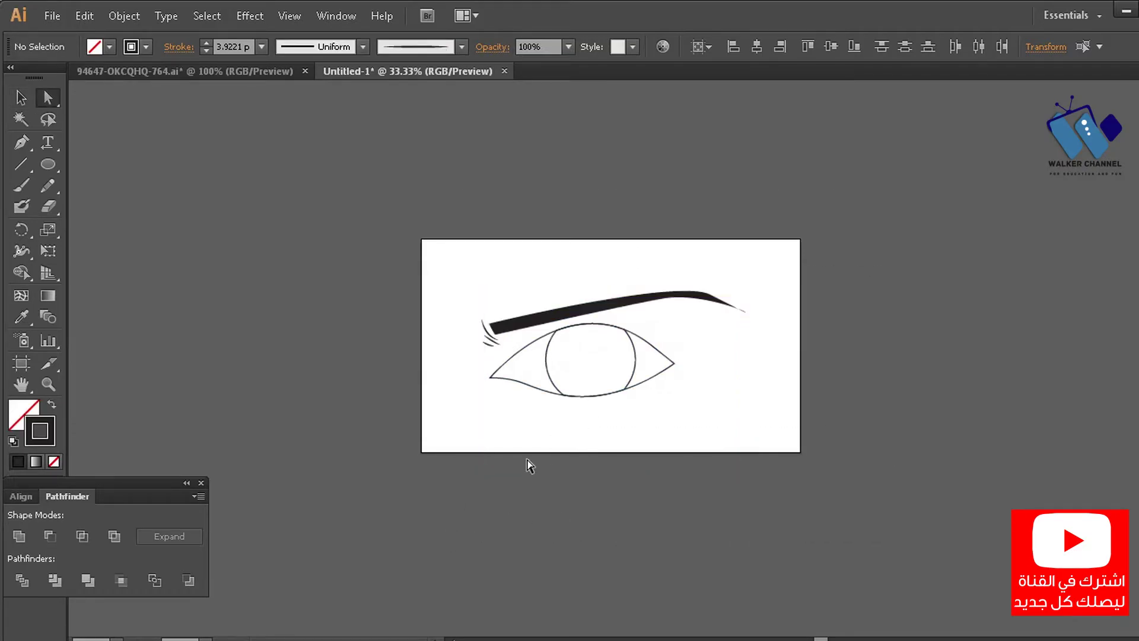
{"action": "key", "text": "ctrl+a"}
{"action": "left_click", "coordinate": [528, 464]}
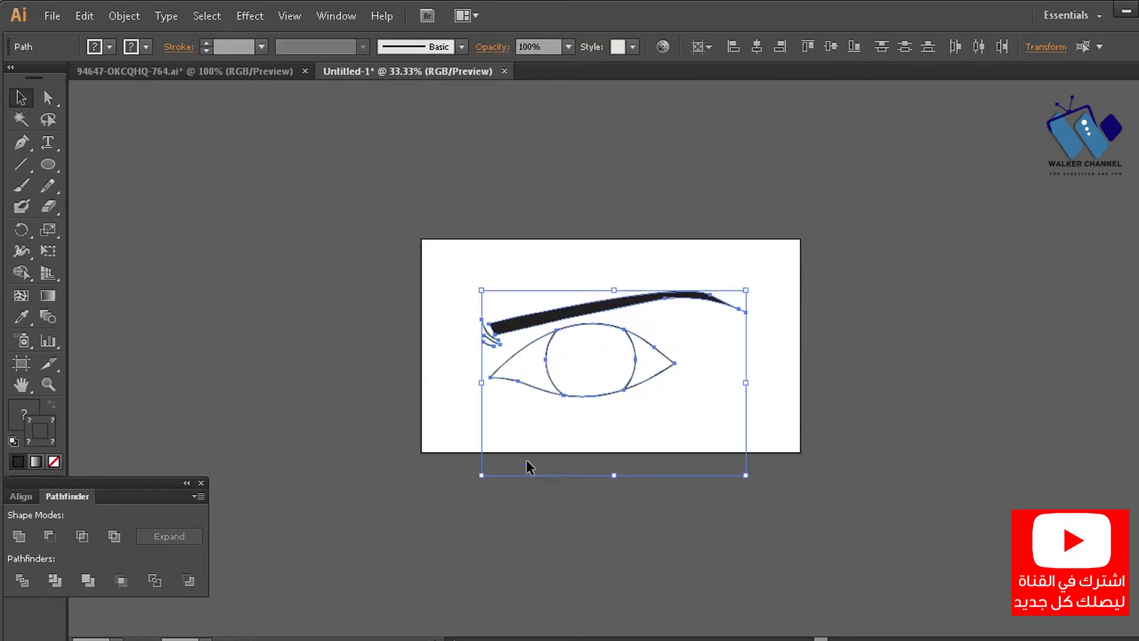
{"action": "left_click", "coordinate": [541, 496]}
{"action": "key", "text": "a"}
{"action": "left_click", "coordinate": [554, 386]}
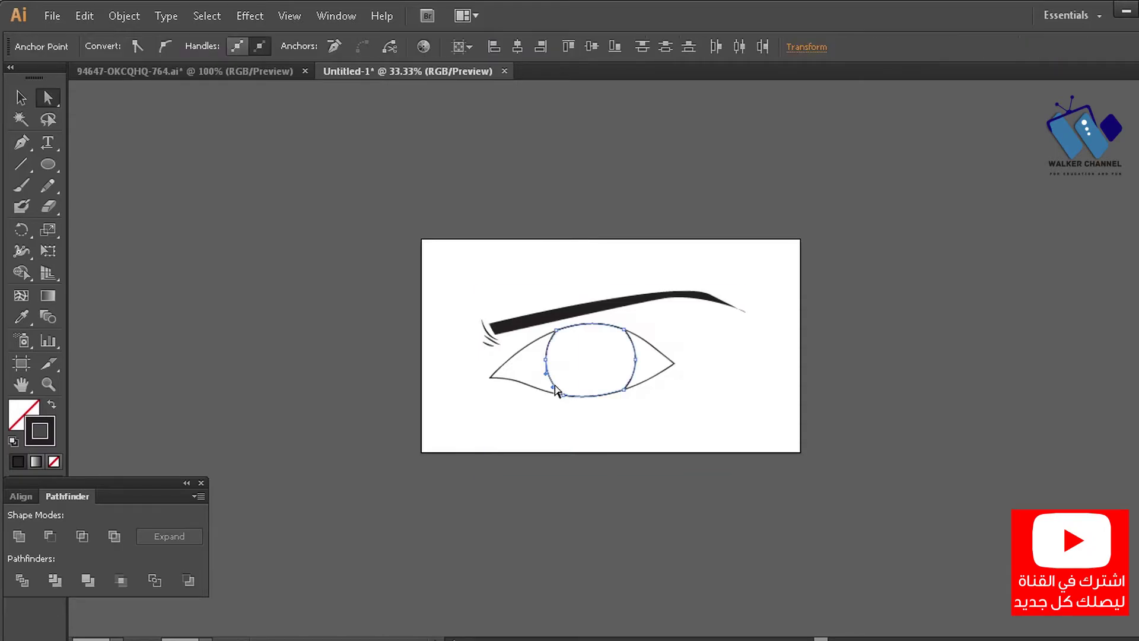
{"action": "key", "text": "ctrl+plus"}
{"action": "key", "text": "ctrl+plus"}
{"action": "key", "text": "ctrl+plus"}
{"action": "key", "text": "ctrl+plus"}
{"action": "key", "text": "p"}
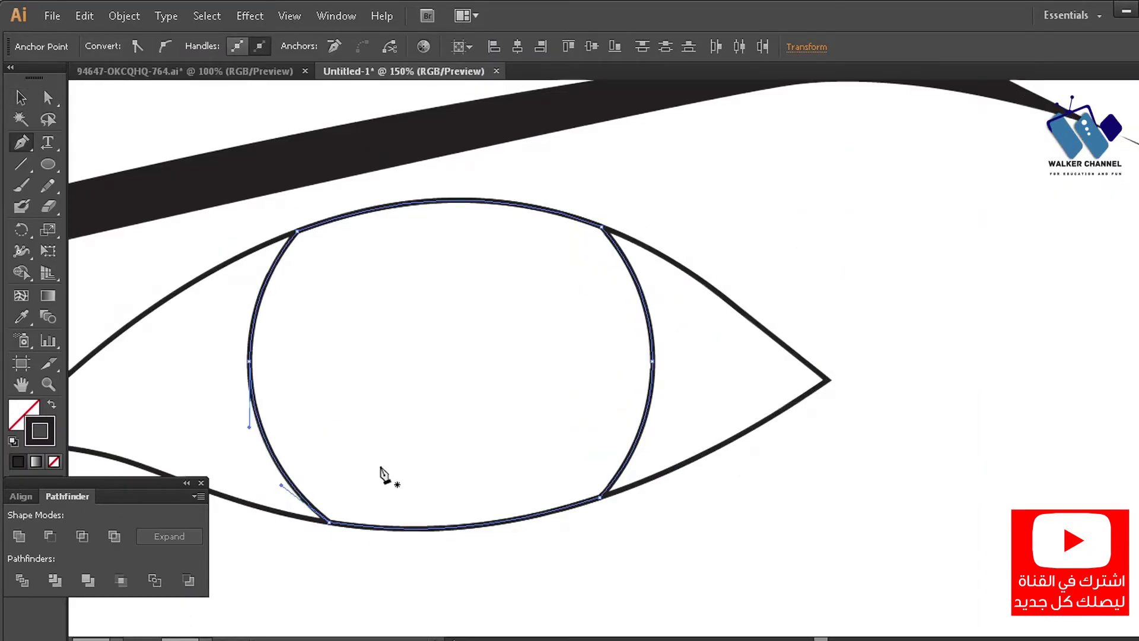
Pen-draw a curve across the iris and snap its end anchors onto the iris edges.
{"action": "left_click", "coordinate": [275, 453]}
{"action": "left_click", "coordinate": [651, 362]}
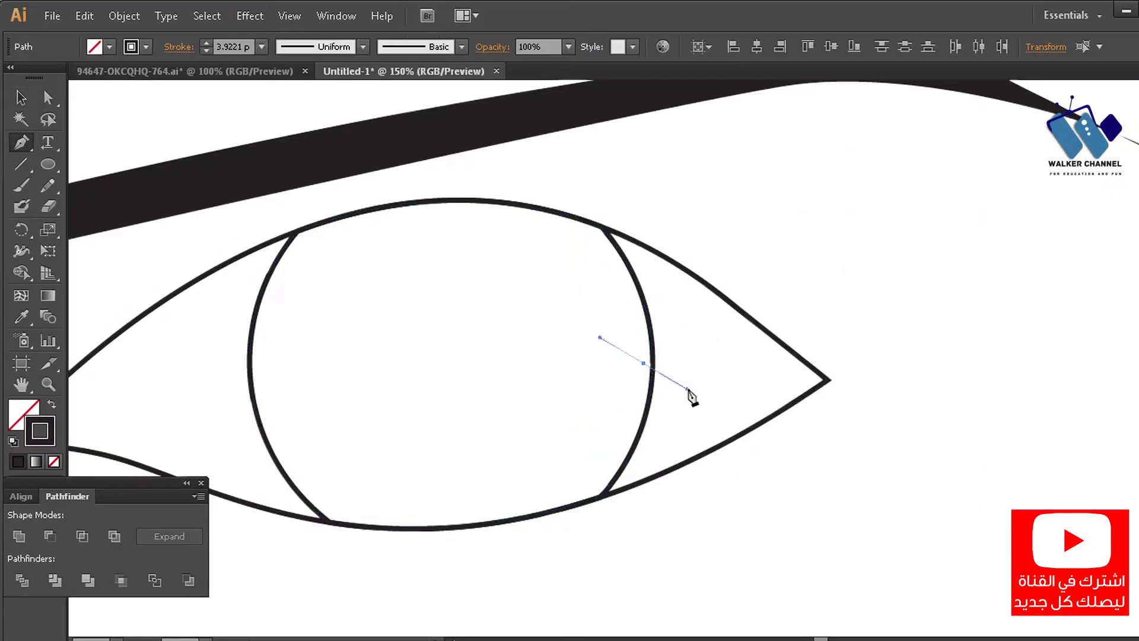
{"action": "left_click", "coordinate": [277, 447]}
{"action": "left_click_drag", "start_coordinate": [647, 362], "coordinate": [875, 474]}
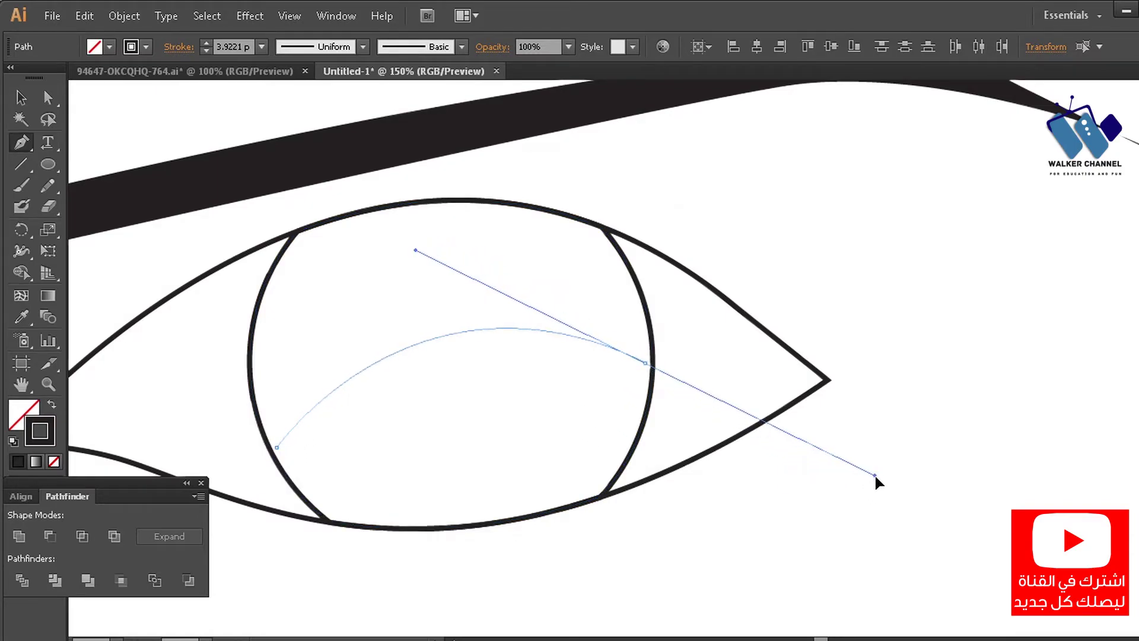
{"action": "key", "text": "a"}
{"action": "left_click_drag", "start_coordinate": [647, 365], "coordinate": [652, 369]}
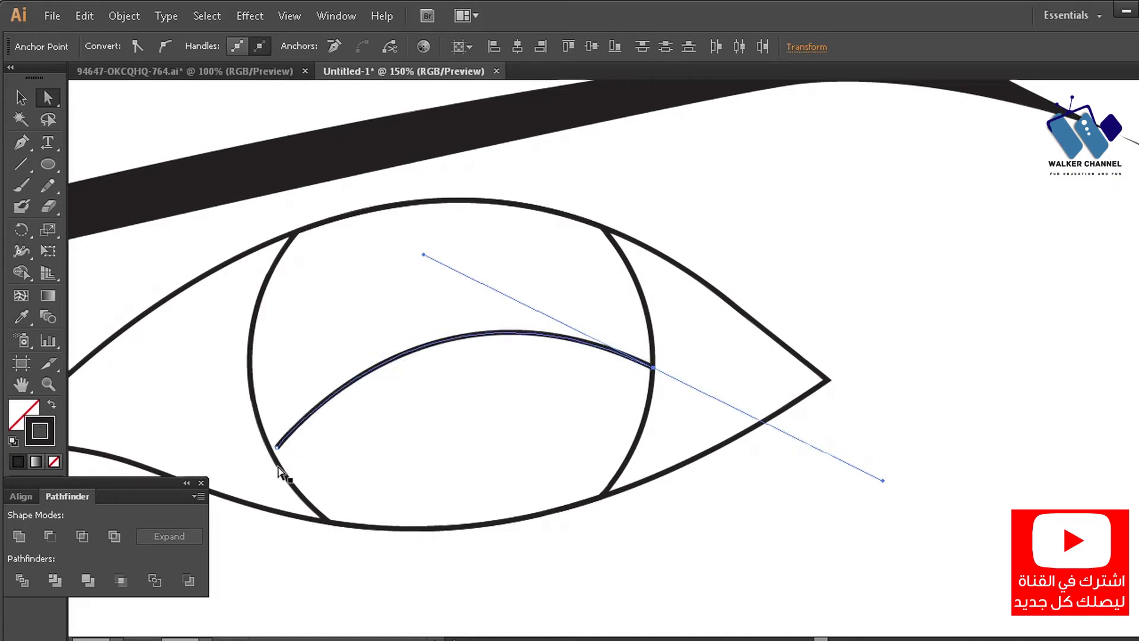
{"action": "left_click", "coordinate": [274, 452]}
{"action": "left_click_drag", "start_coordinate": [274, 454], "coordinate": [273, 456]}
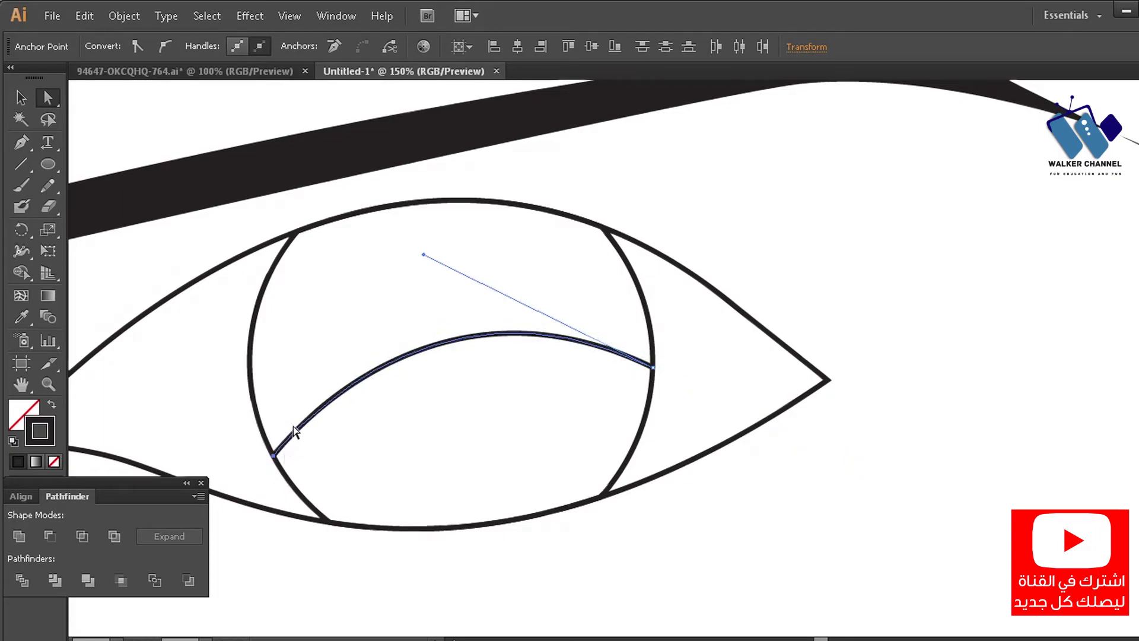
Draw an ellipse over the iris's left side and tilt it counter-clockwise.
{"action": "key", "text": "l"}
{"action": "mouse_move", "coordinate": [109, 346]}
{"action": "left_mouse_down"}
{"action": "mouse_move", "coordinate": [415, 409]}
{"action": "mouse_move", "coordinate": [369, 283]}
{"action": "left_mouse_up"}
{"action": "key", "text": "r"}
{"action": "key", "text": "v"}
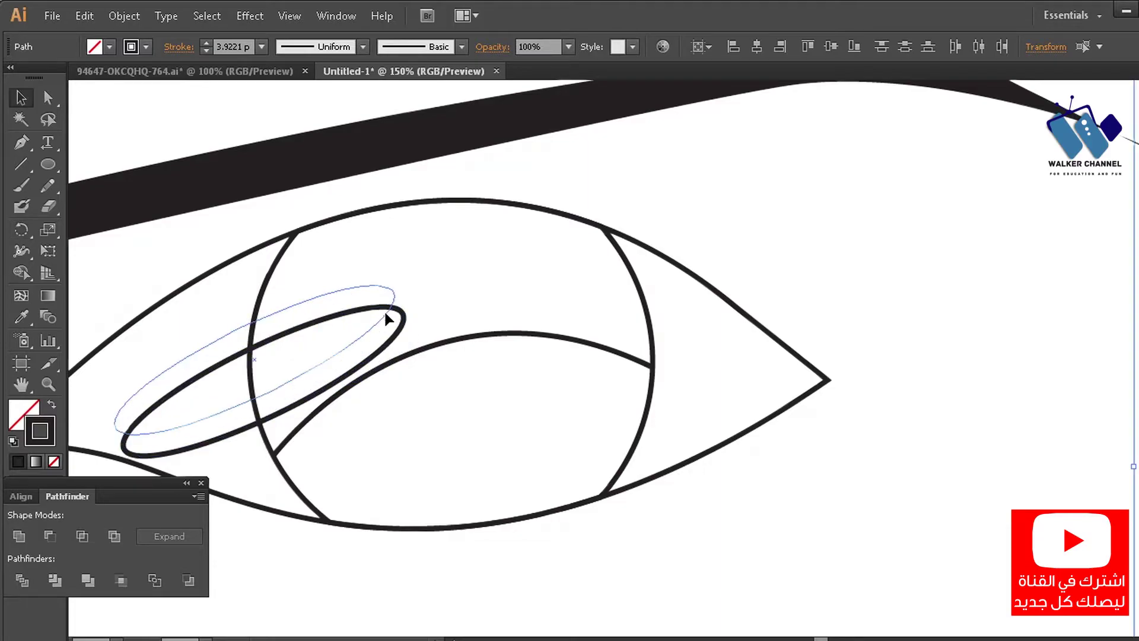
Drag the oval's bottom, ends and upper points into a smoother, rounder shape.
{"action": "key", "text": "a"}
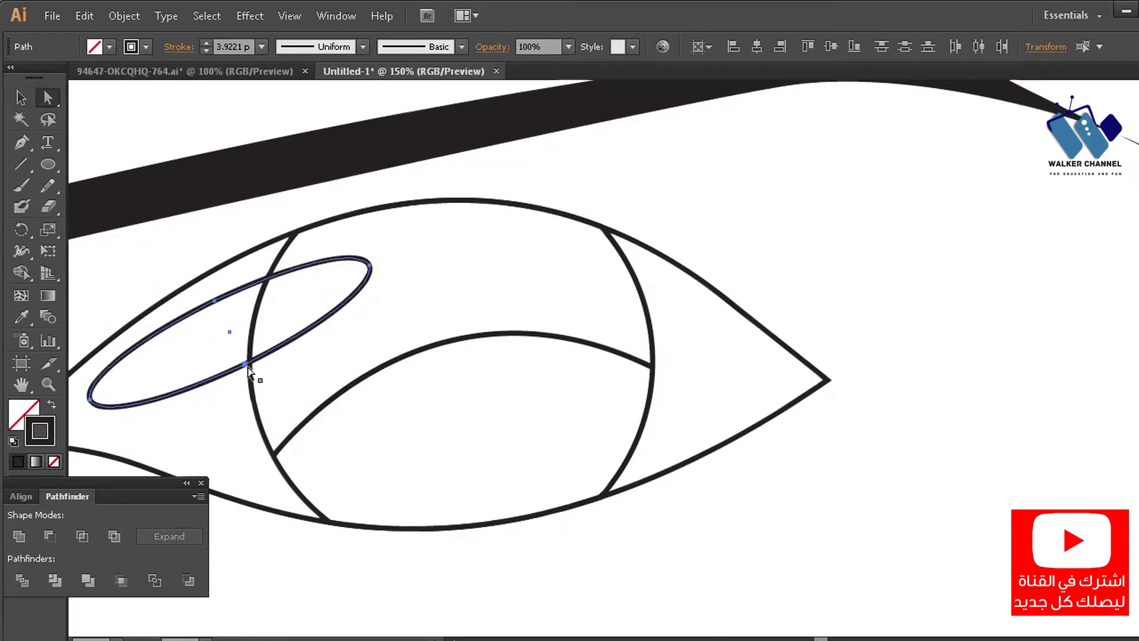
{"action": "left_click_drag", "start_coordinate": [246, 363], "coordinate": [261, 399]}
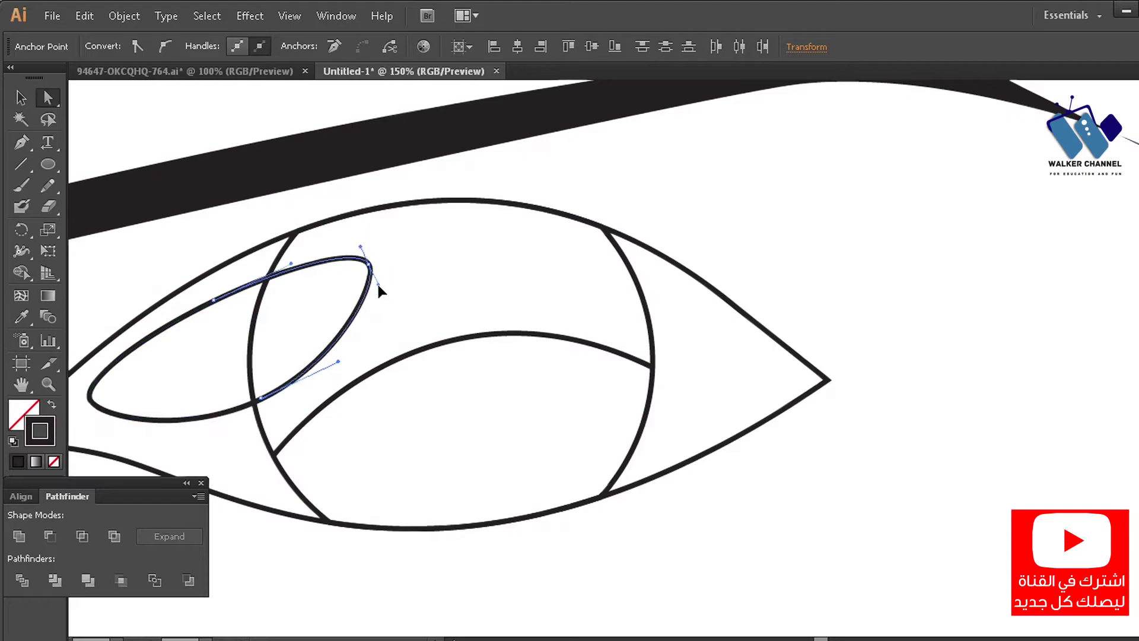
{"action": "left_click_drag", "start_coordinate": [378, 281], "coordinate": [389, 304]}
{"action": "key", "text": "v"}
{"action": "key", "text": "a"}
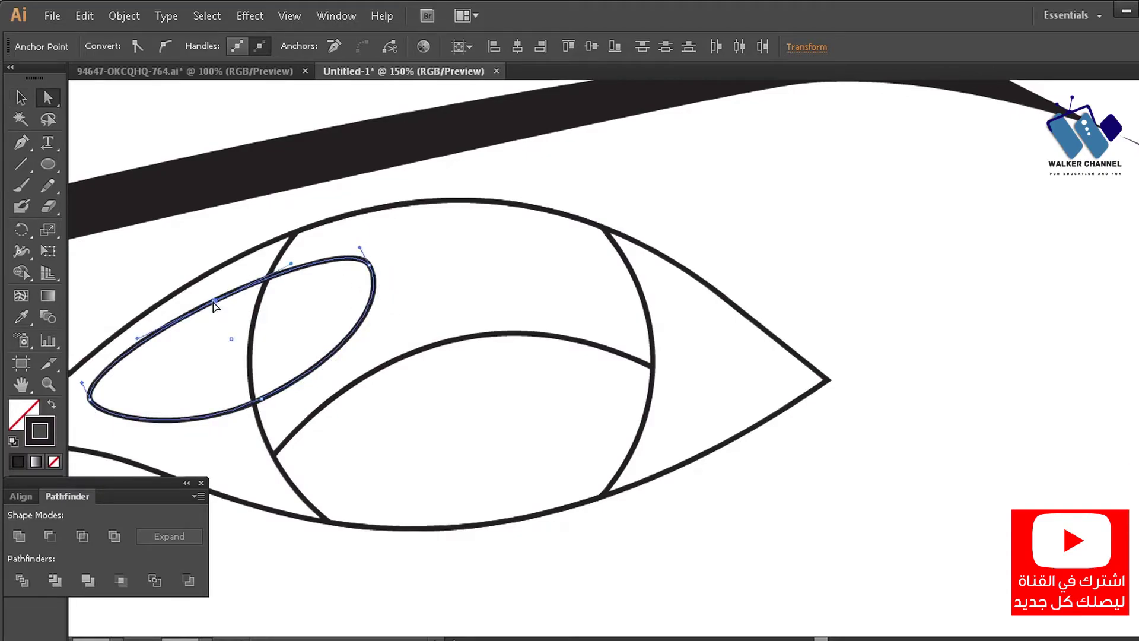
{"action": "left_click_drag", "start_coordinate": [213, 300], "coordinate": [206, 290]}
{"action": "left_click", "coordinate": [90, 398]}
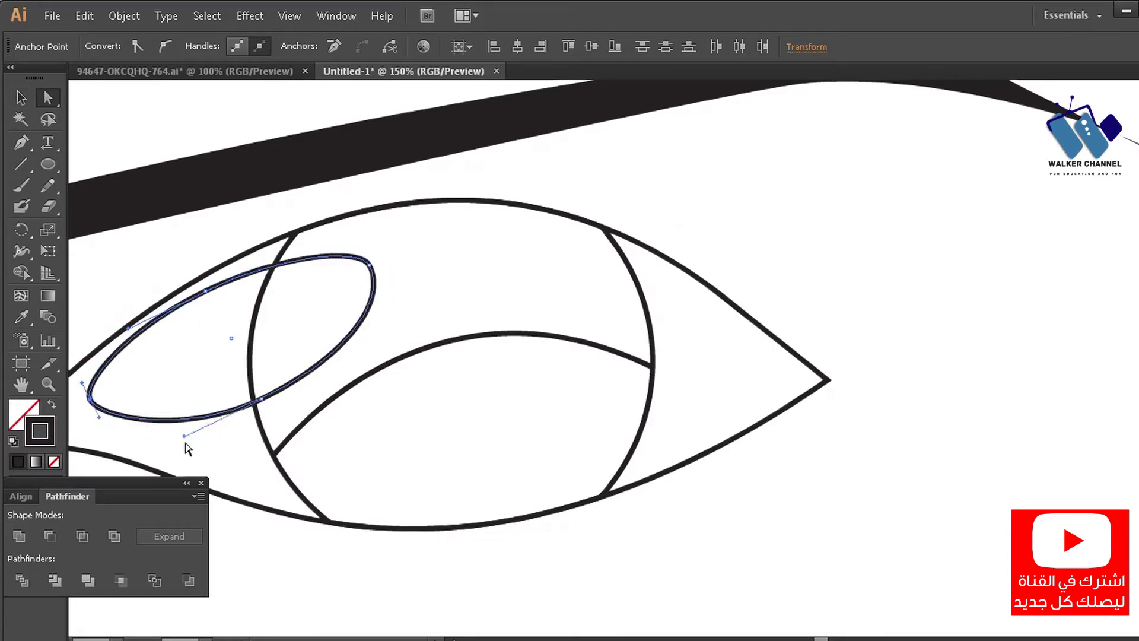
{"action": "left_click_drag", "start_coordinate": [99, 422], "coordinate": [99, 448]}
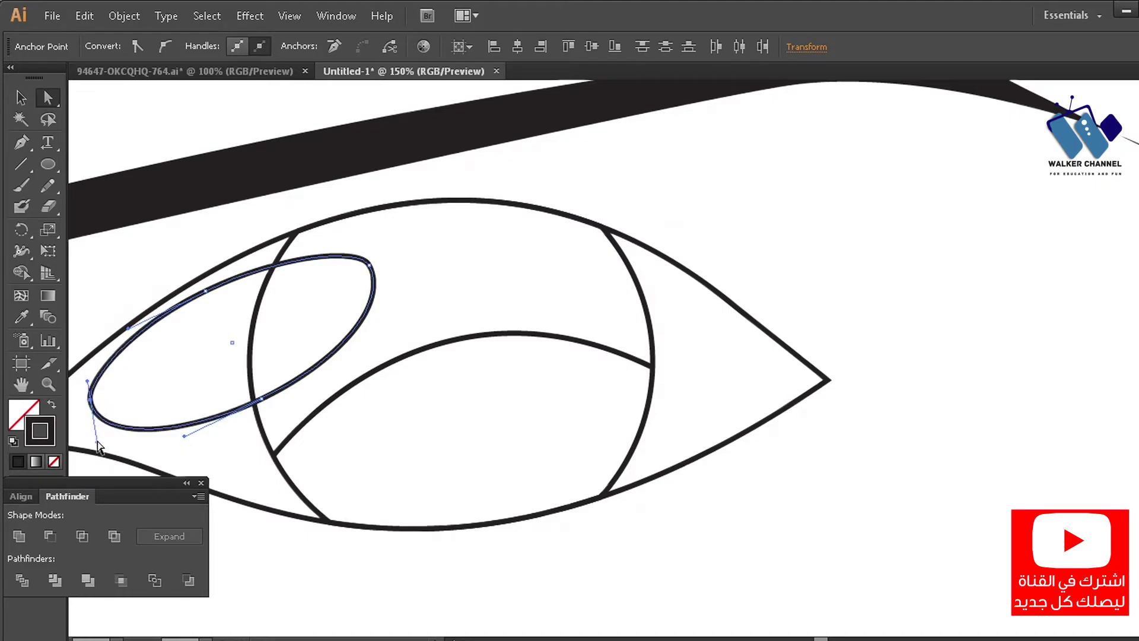
{"action": "left_click_drag", "start_coordinate": [367, 267], "coordinate": [370, 276]}
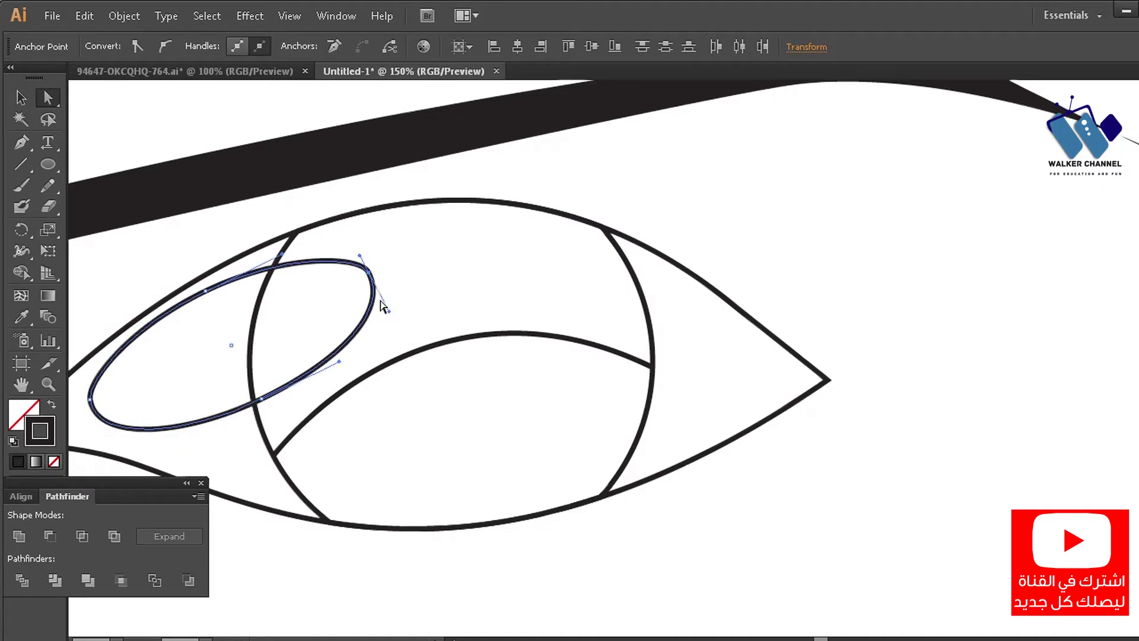
{"action": "left_click", "coordinate": [453, 285]}
Draw a second curved lid line arcing above the upper lid from inner to outer corner.
{"action": "key", "text": "v"}
{"action": "key", "text": "ctrl+0"}
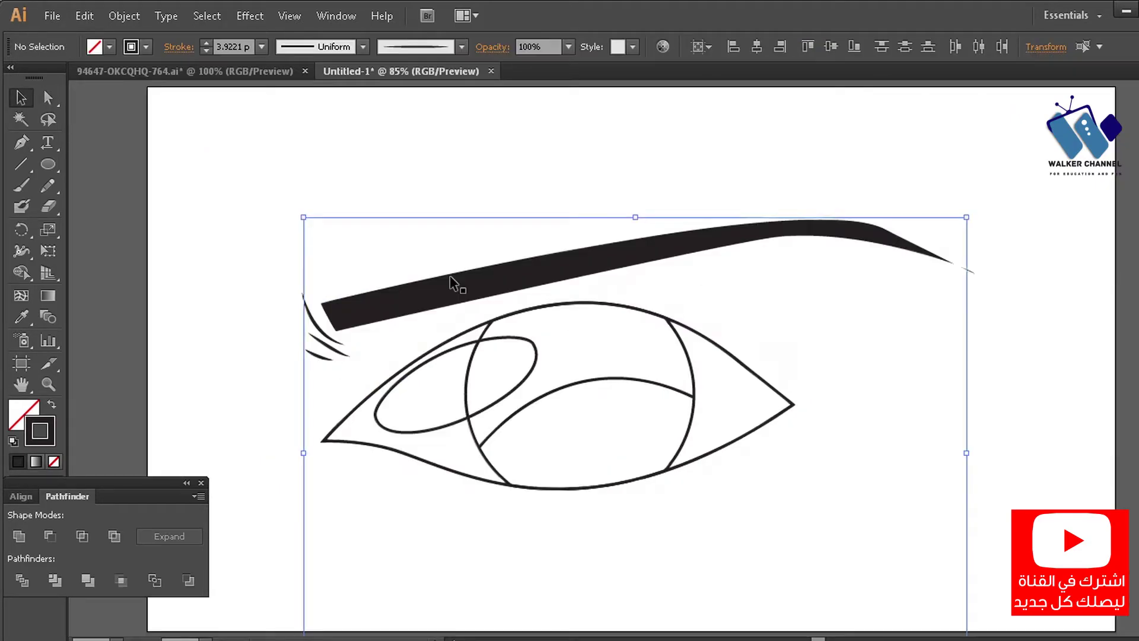
{"action": "left_click", "coordinate": [247, 414]}
{"action": "key", "text": "p"}
{"action": "left_click", "coordinate": [329, 434]}
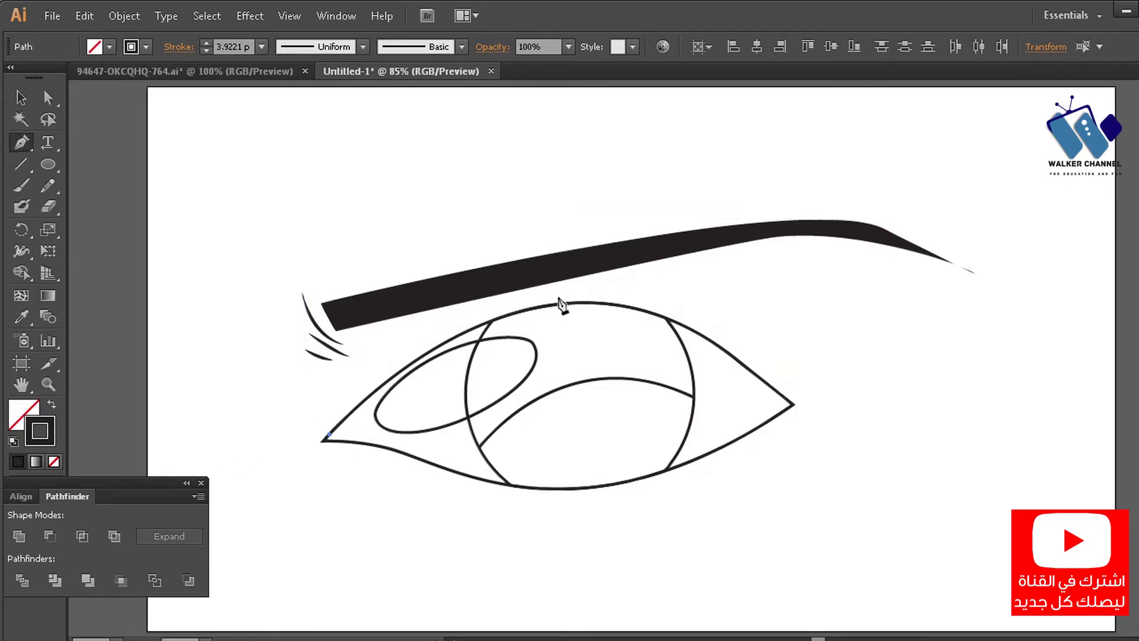
{"action": "left_click_drag", "start_coordinate": [601, 289], "coordinate": [732, 323]}
{"action": "left_click", "coordinate": [789, 384]}
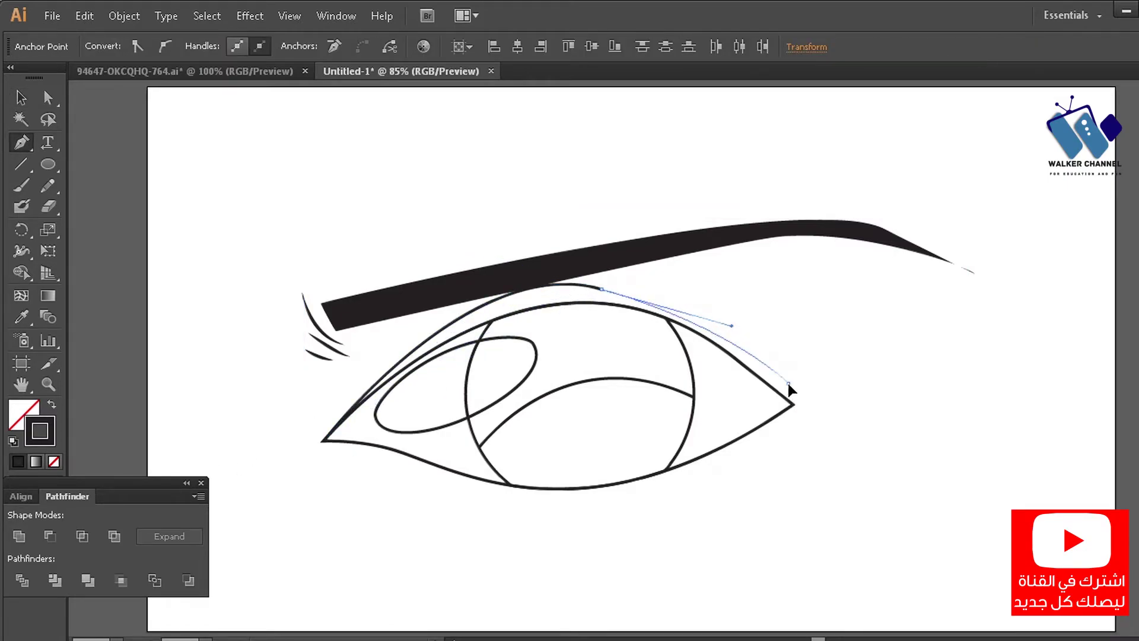
{"action": "left_click_drag", "start_coordinate": [789, 385], "coordinate": [1004, 628]}
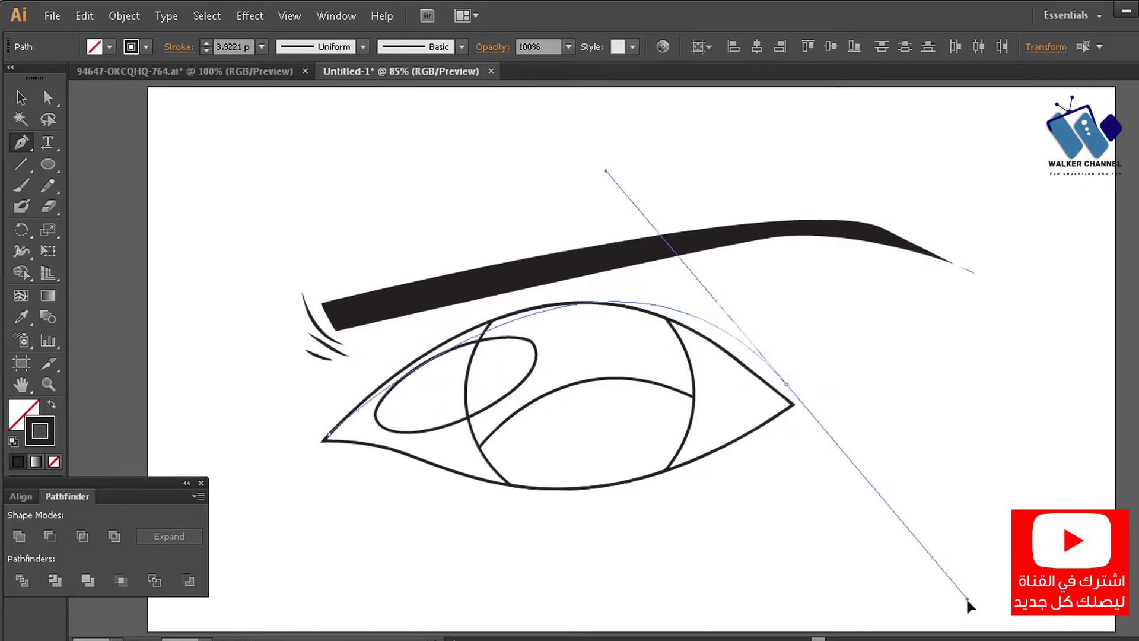
{"action": "key", "text": "ctrl"}
{"action": "left_click_drag", "start_coordinate": [569, 146], "coordinate": [542, 134]}
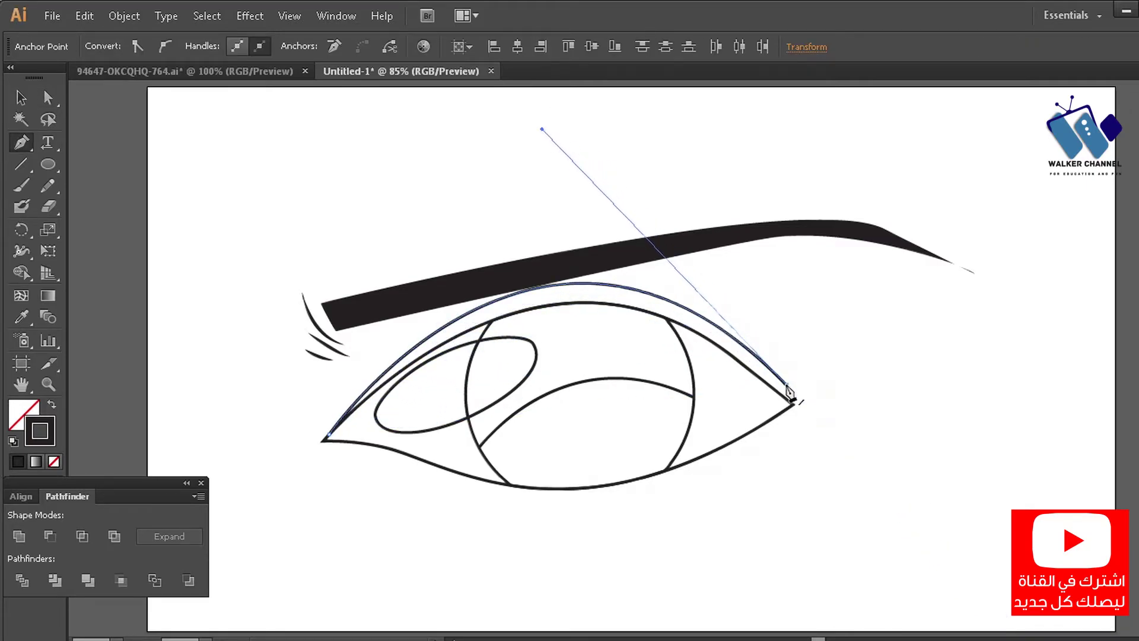
{"action": "left_click", "coordinate": [769, 408], "text": "ctrl"}
Extend the lower lid line past the outer corner into a pointed wing.
{"action": "left_click", "coordinate": [1024, 355], "text": "ctrl"}
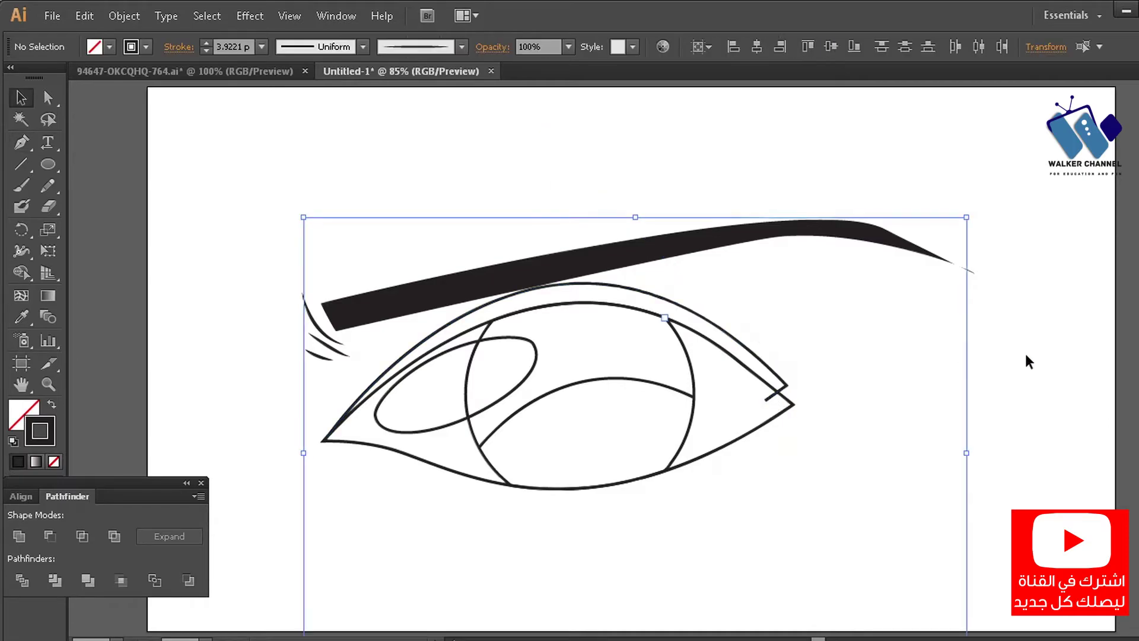
{"action": "left_click", "coordinate": [520, 486], "text": "ctrl"}
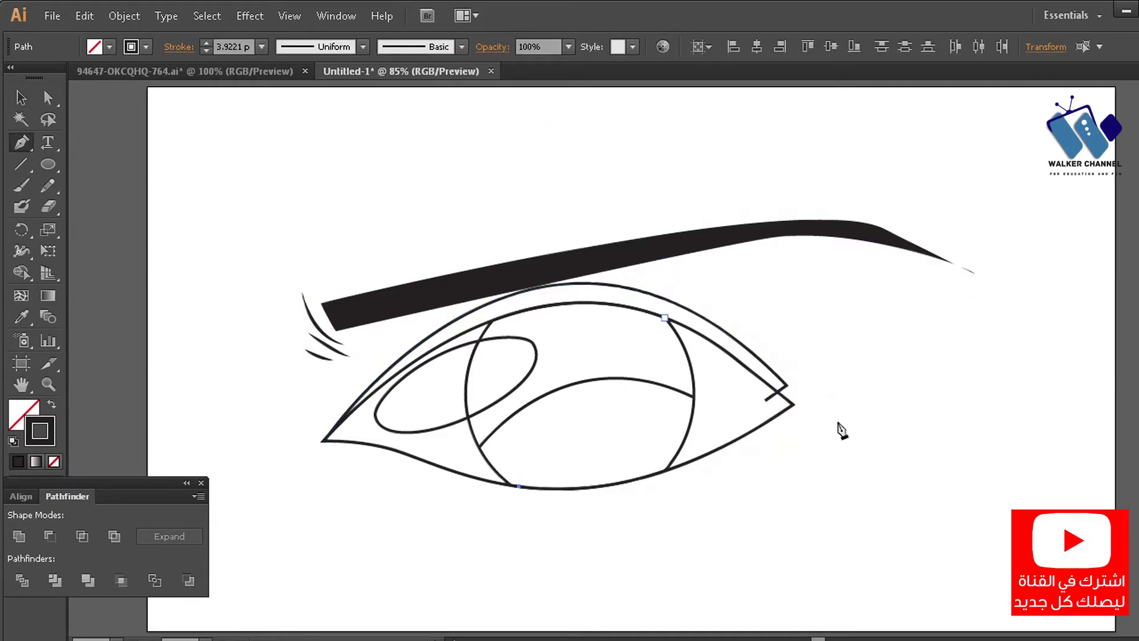
{"action": "left_click_drag", "start_coordinate": [847, 405], "coordinate": [1012, 290]}
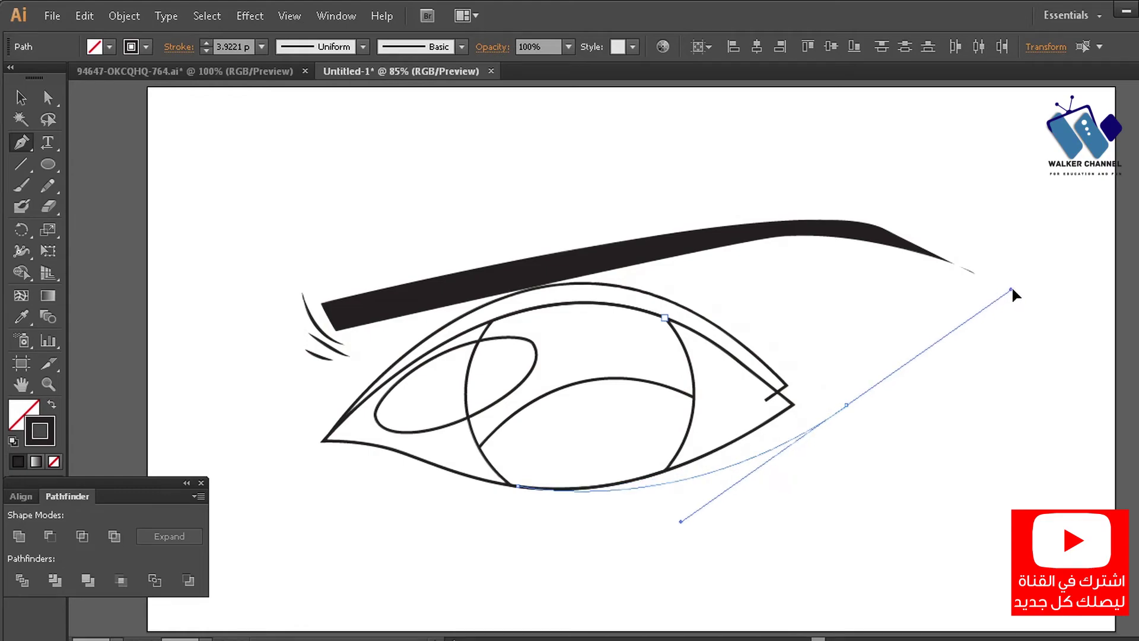
{"action": "left_click", "coordinate": [770, 369]}
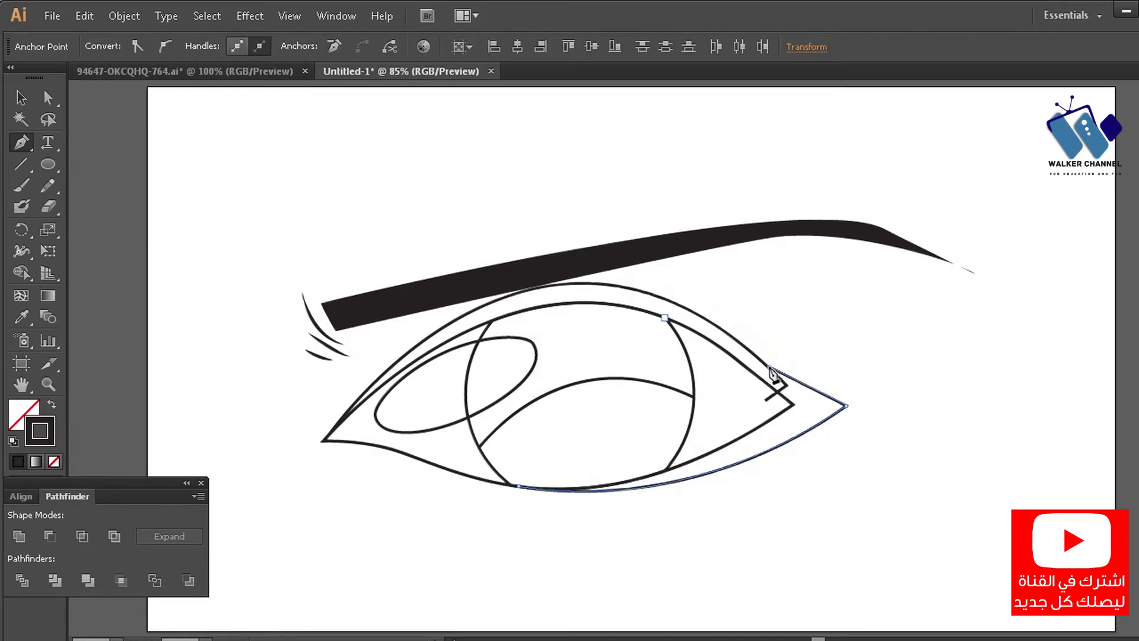
{"action": "key", "text": "v"}
{"action": "left_click", "coordinate": [979, 436]}
{"action": "key", "text": "ctrl+plus"}
{"action": "key", "text": "ctrl+plus"}
{"action": "key", "text": "ctrl+plus"}
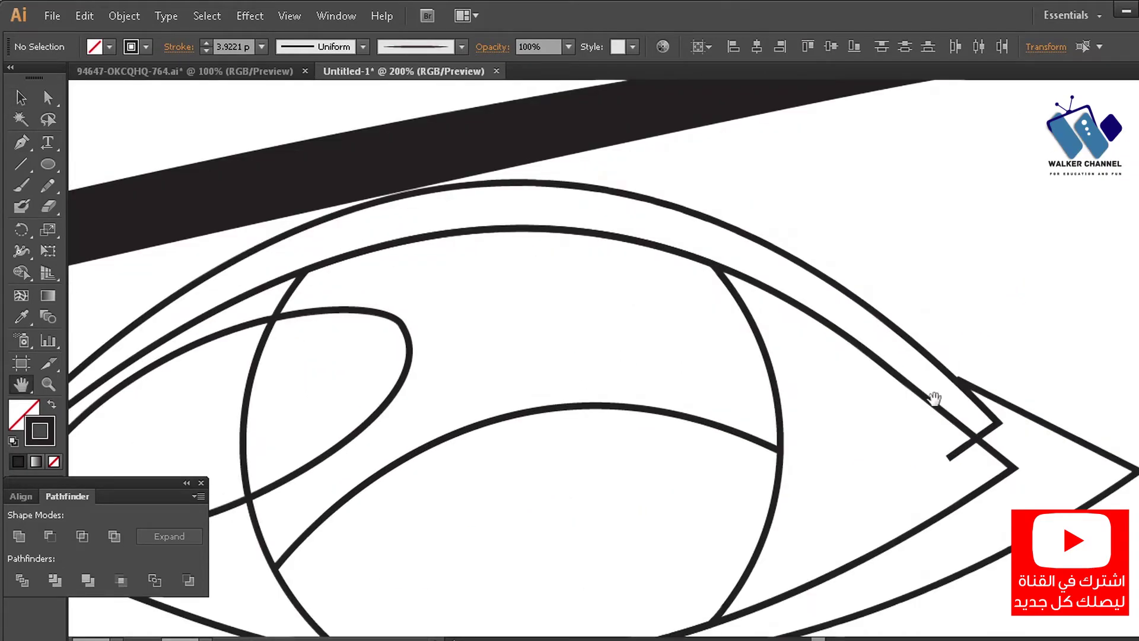
Start a zigzag eyelash shape with the Pen tool along the inner upper lid.
{"action": "left_click_drag", "start_coordinate": [933, 398], "coordinate": [756, 393]}
{"action": "key", "text": "p"}
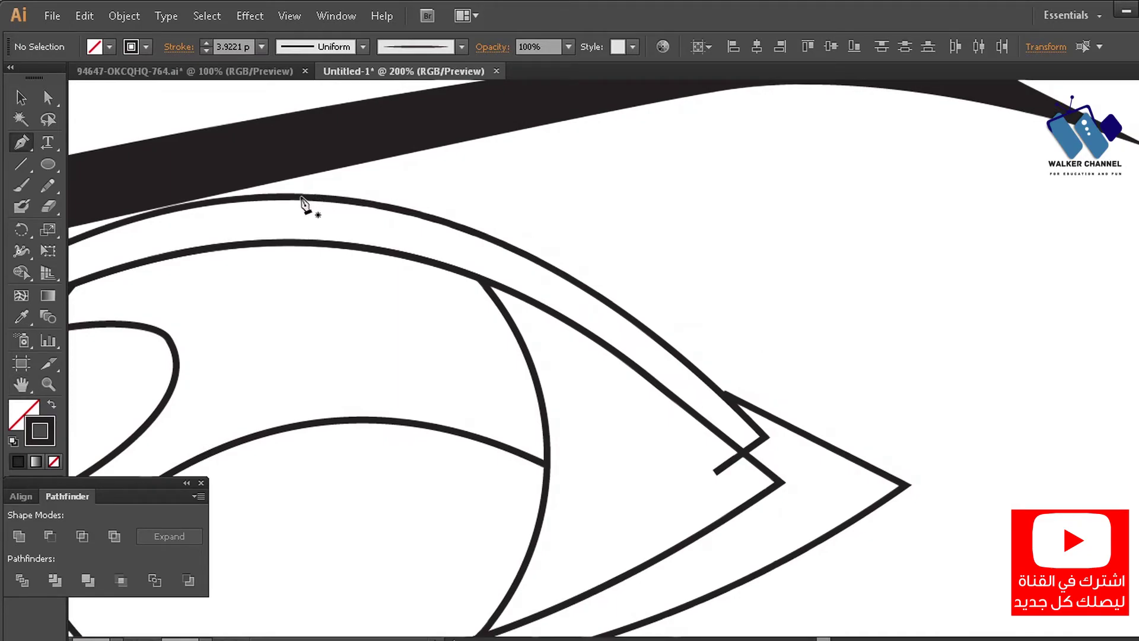
{"action": "key", "text": "l"}
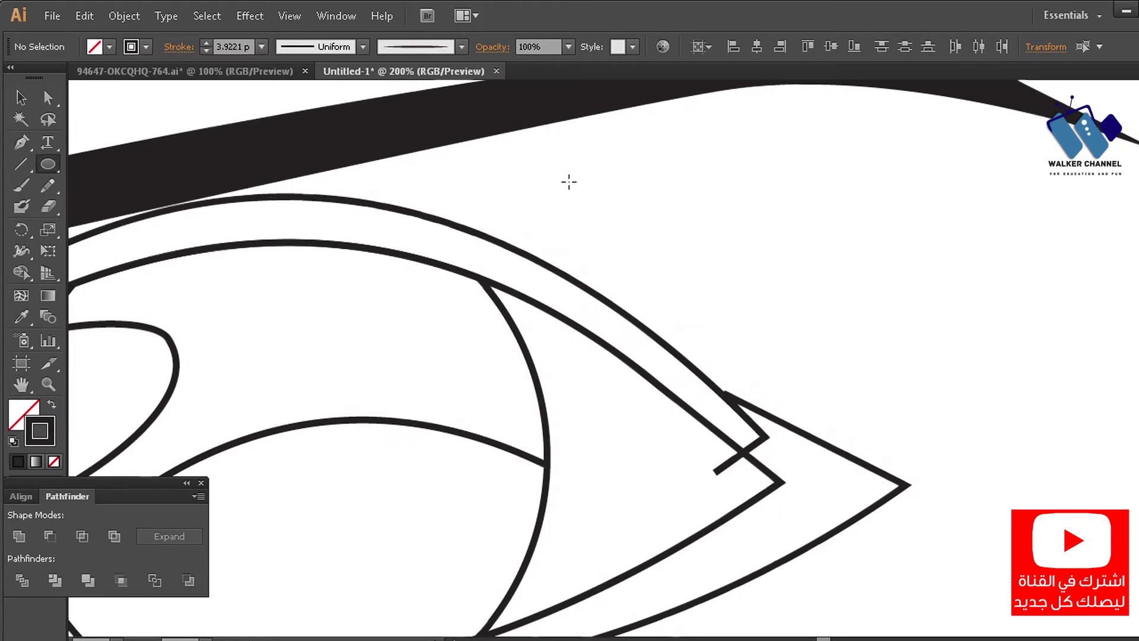
{"action": "key", "text": "p"}
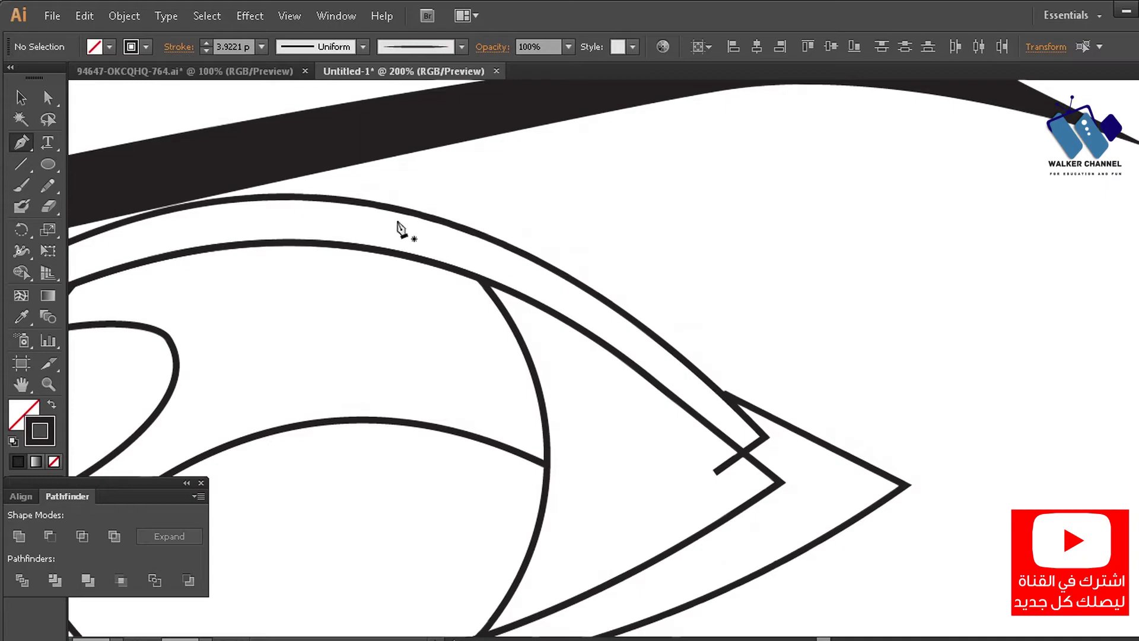
{"action": "left_click", "coordinate": [369, 205]}
{"action": "left_click", "coordinate": [428, 159]}
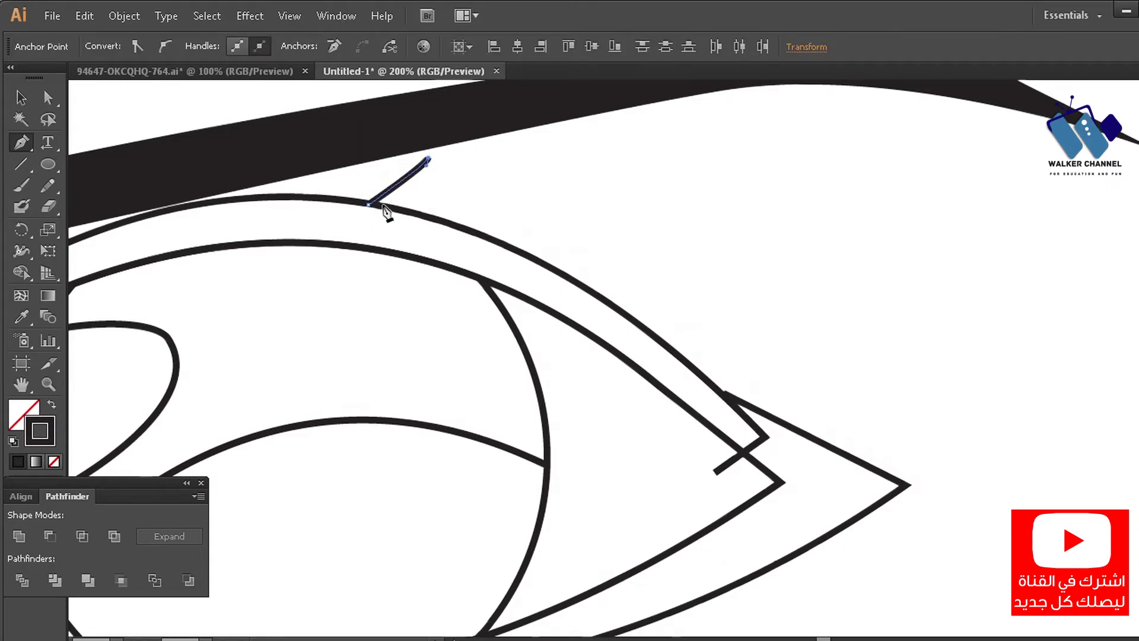
{"action": "left_click_drag", "start_coordinate": [502, 173], "coordinate": [516, 166]}
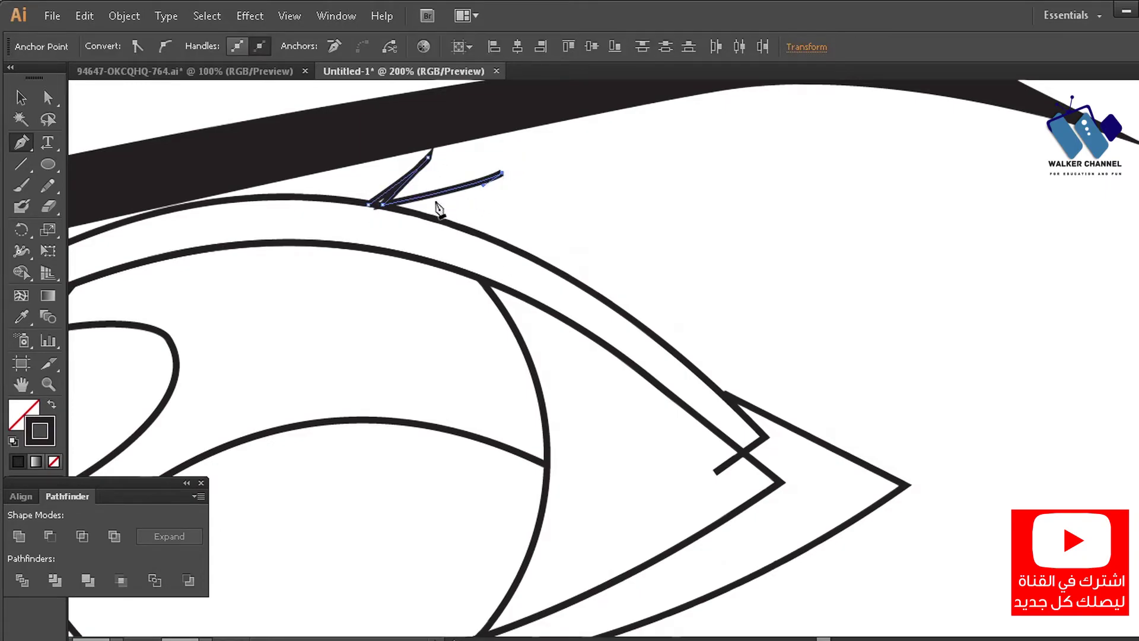
{"action": "left_click_drag", "start_coordinate": [435, 216], "coordinate": [560, 227]}
{"action": "left_click", "coordinate": [506, 196]}
{"action": "left_click", "coordinate": [556, 226]}
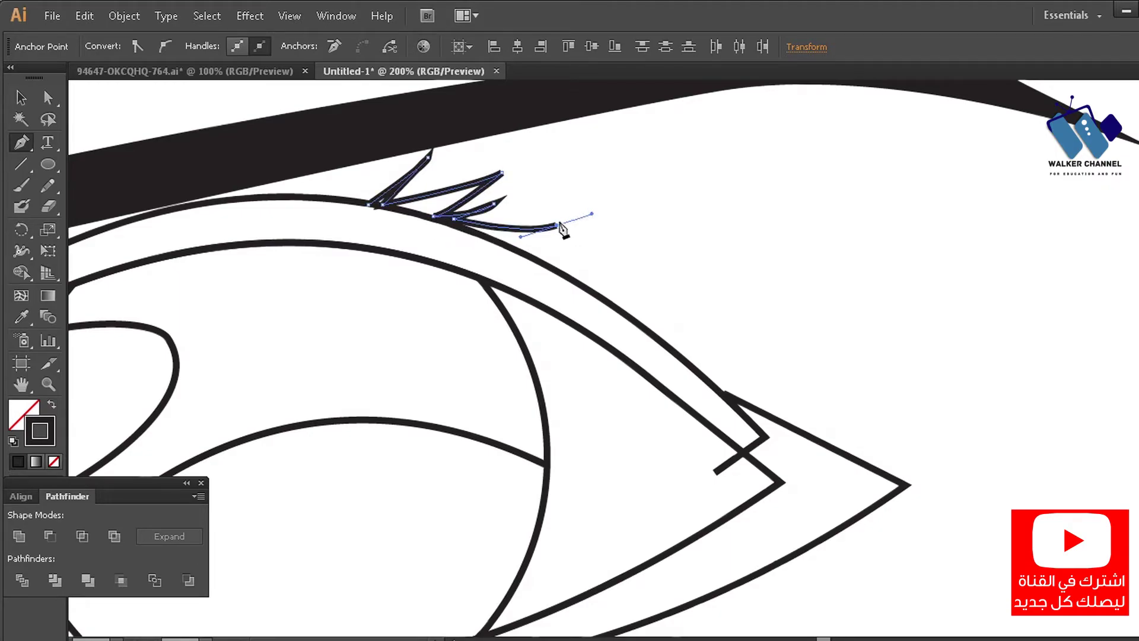
{"action": "left_click", "coordinate": [487, 237]}
{"action": "left_click_drag", "start_coordinate": [618, 241], "coordinate": [658, 239]}
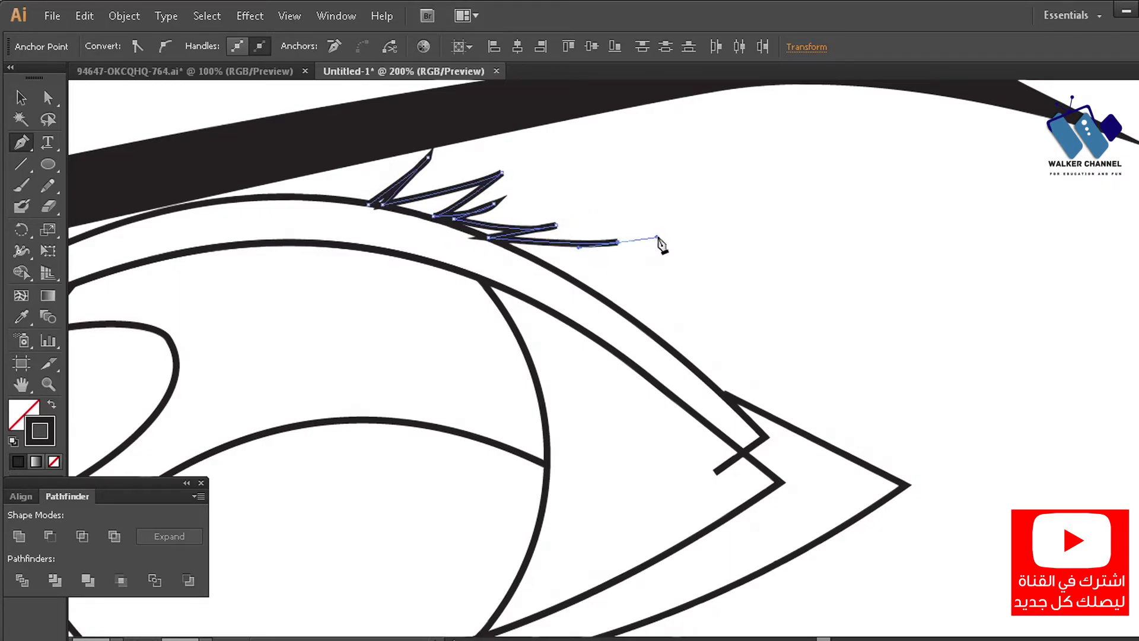
Continue the lashes toward the outer corner, close the shape and fill it solid black.
{"action": "left_click", "coordinate": [538, 260]}
{"action": "left_click", "coordinate": [679, 261]}
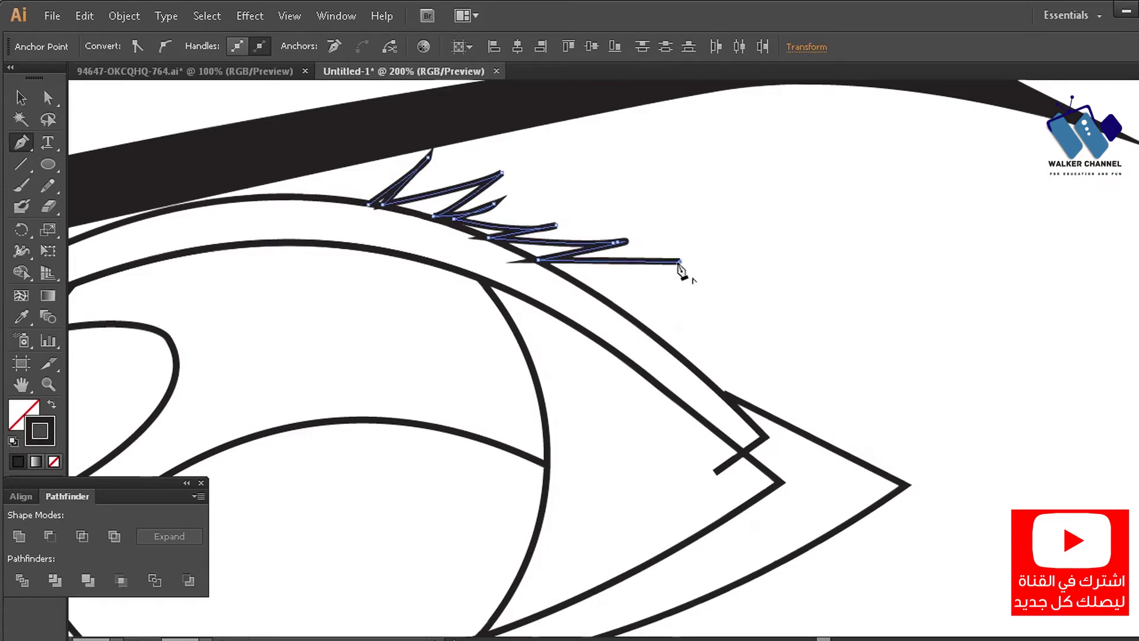
{"action": "left_click", "coordinate": [562, 272]}
{"action": "left_click", "coordinate": [674, 296]}
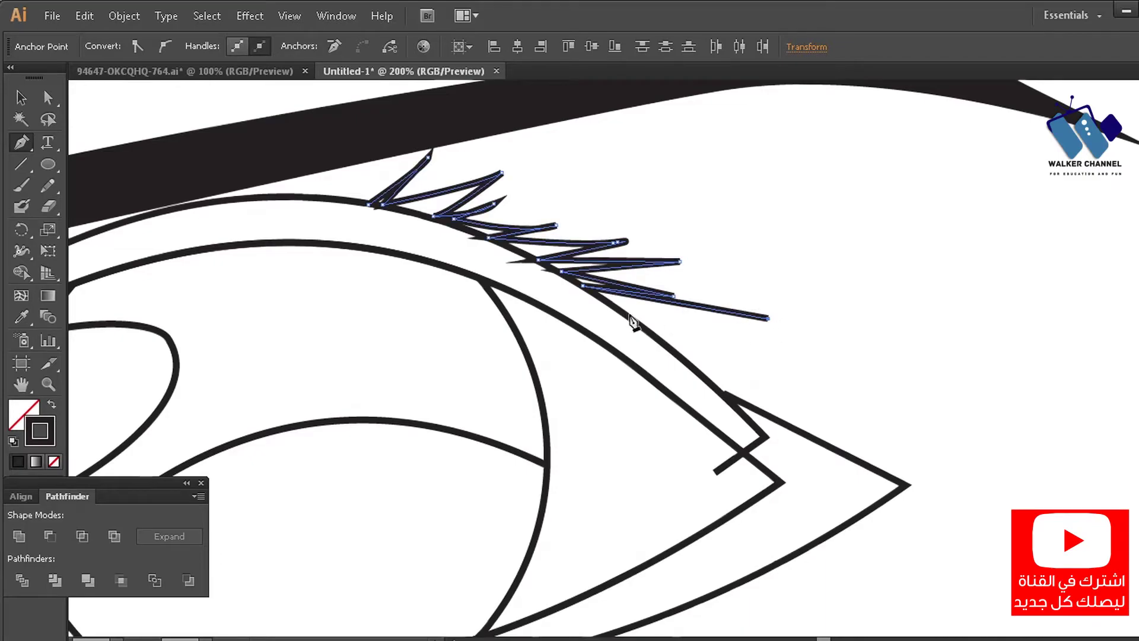
{"action": "left_click", "coordinate": [628, 314]}
{"action": "left_click", "coordinate": [774, 358]}
{"action": "left_click", "coordinate": [650, 331]}
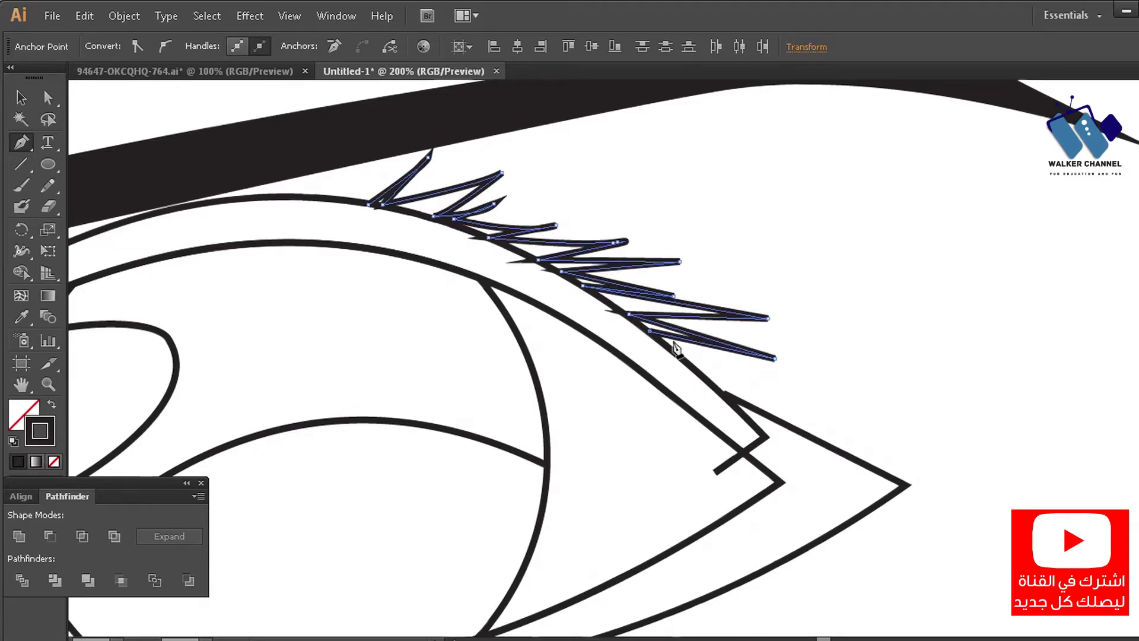
{"action": "left_click", "coordinate": [820, 394]}
{"action": "left_click", "coordinate": [702, 373]}
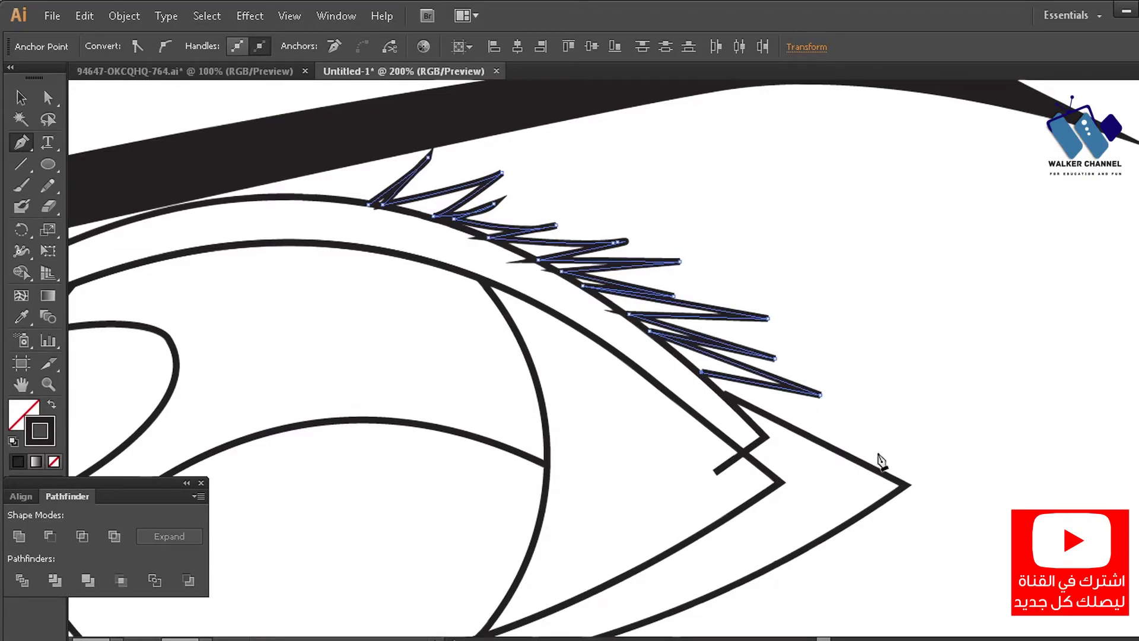
{"action": "left_click", "coordinate": [888, 455]}
{"action": "left_click", "coordinate": [753, 420]}
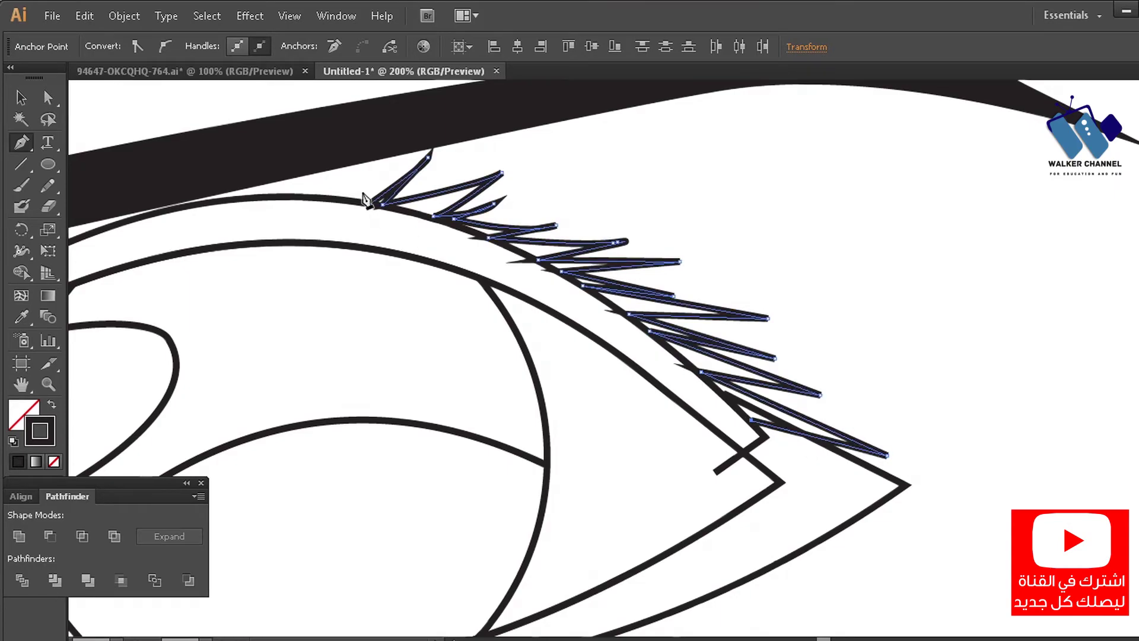
{"action": "left_click_drag", "start_coordinate": [369, 205], "coordinate": [310, 212]}
{"action": "key", "text": "shift+x"}
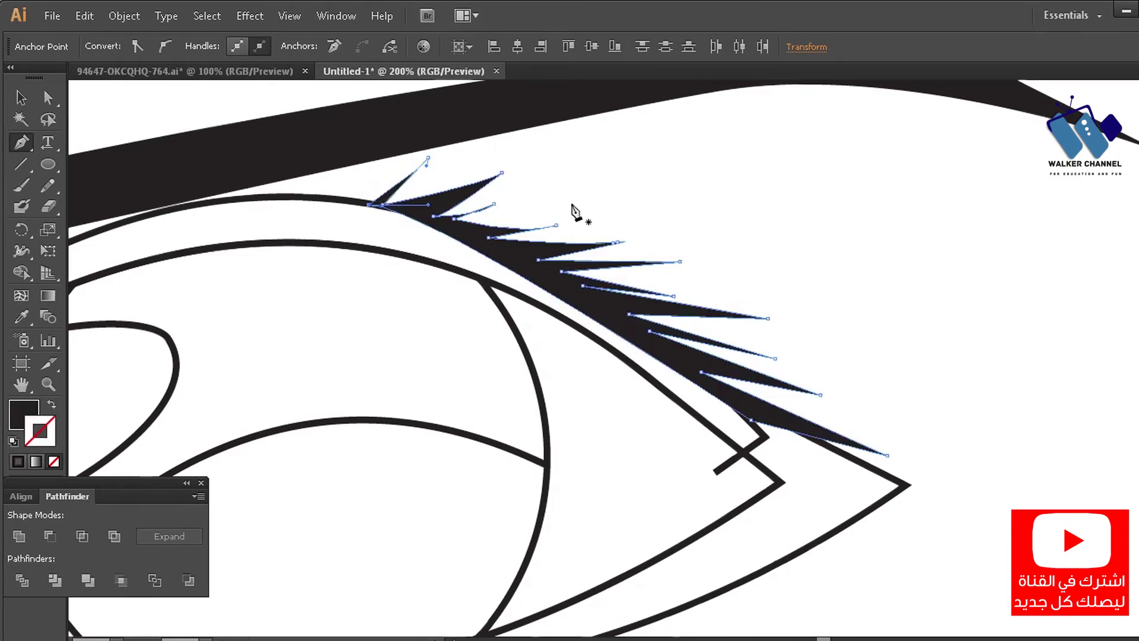
{"action": "key", "text": "v"}
{"action": "left_click", "coordinate": [732, 222]}
{"action": "key", "text": "ctrl+minus"}
{"action": "key", "text": "ctrl+minus"}
{"action": "key", "text": "ctrl+minus"}
{"action": "key", "text": "ctrl+minus"}
{"action": "key", "text": "ctrl+plus"}
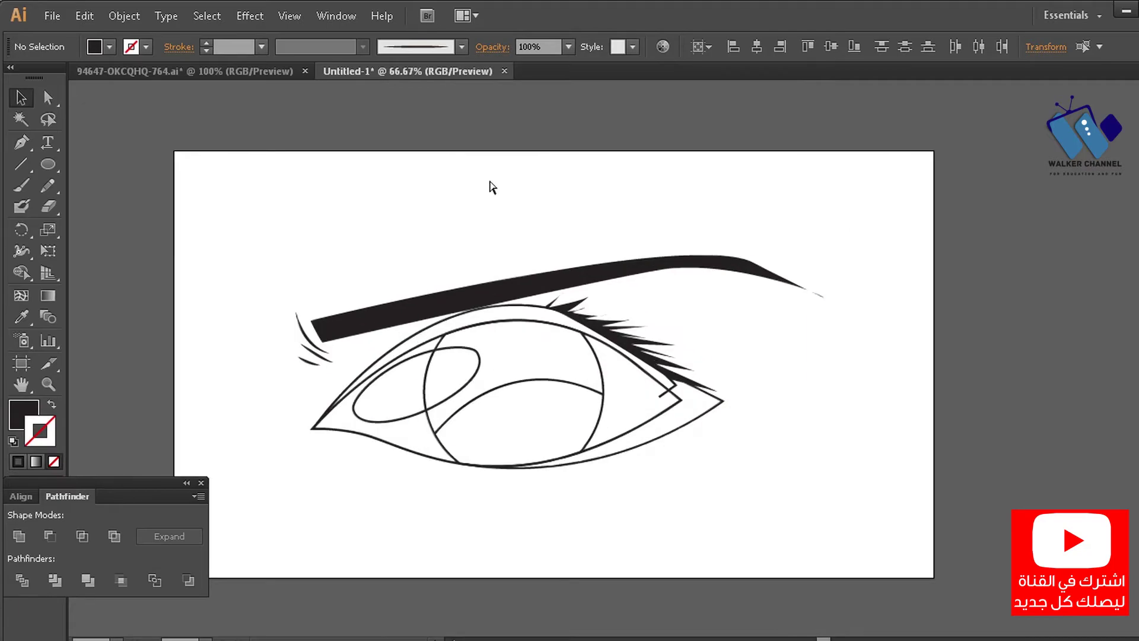
{"action": "key", "text": "ctrl+a"}
{"action": "left_click", "coordinate": [124, 16]}
{"action": "left_click", "coordinate": [159, 193]}
{"action": "key", "text": "Return"}
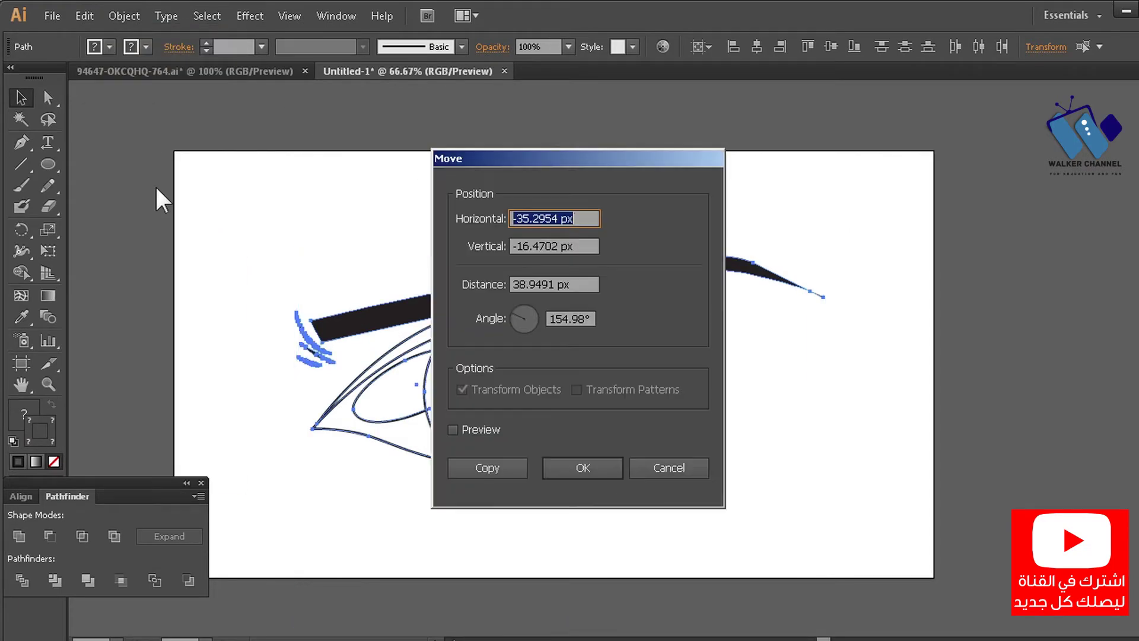
{"action": "key", "text": "Escape"}
{"action": "left_click", "coordinate": [187, 205]}
{"action": "key", "text": "a"}
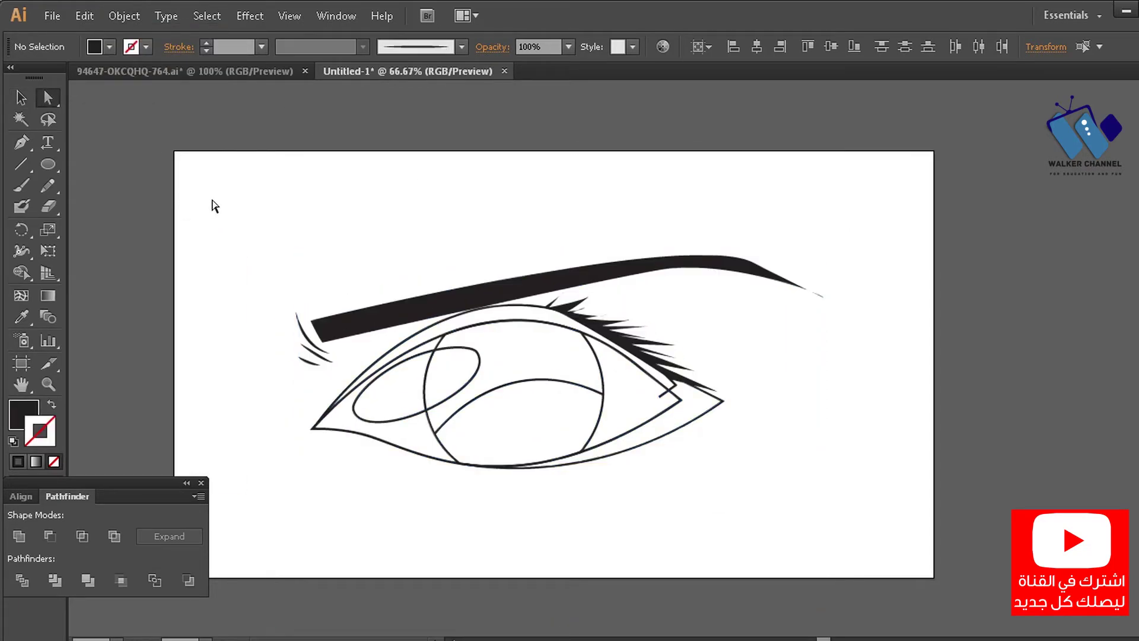
{"action": "left_click_drag", "start_coordinate": [171, 176], "coordinate": [893, 554]}
{"action": "key", "text": "ctrl+minus"}
{"action": "key", "text": "ctrl+minus"}
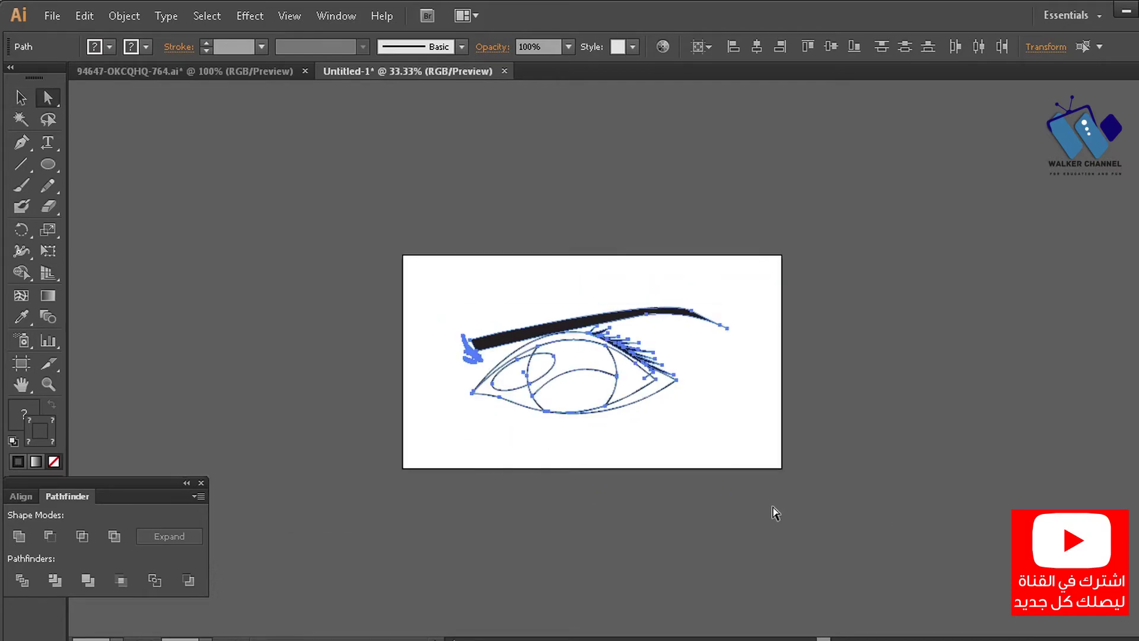
{"action": "left_click_drag", "start_coordinate": [813, 453], "coordinate": [300, 579]}
{"action": "key", "text": "v"}
{"action": "key", "text": "ctrl+a"}
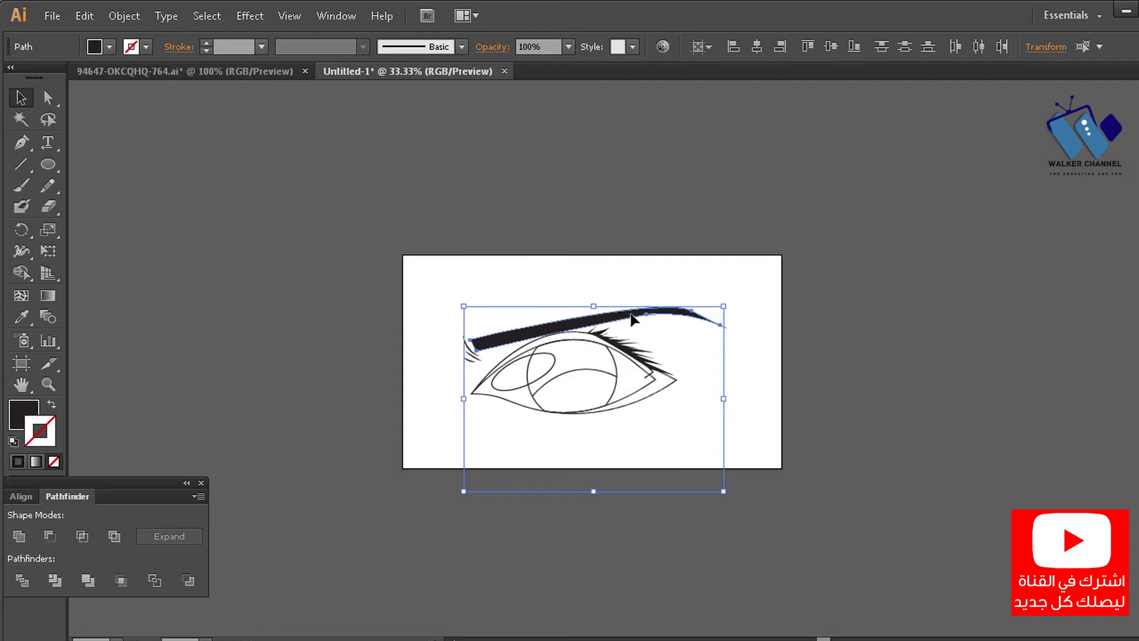
{"action": "left_click", "coordinate": [832, 294]}
{"action": "key", "text": "ctrl+plus"}
{"action": "key", "text": "ctrl+plus"}
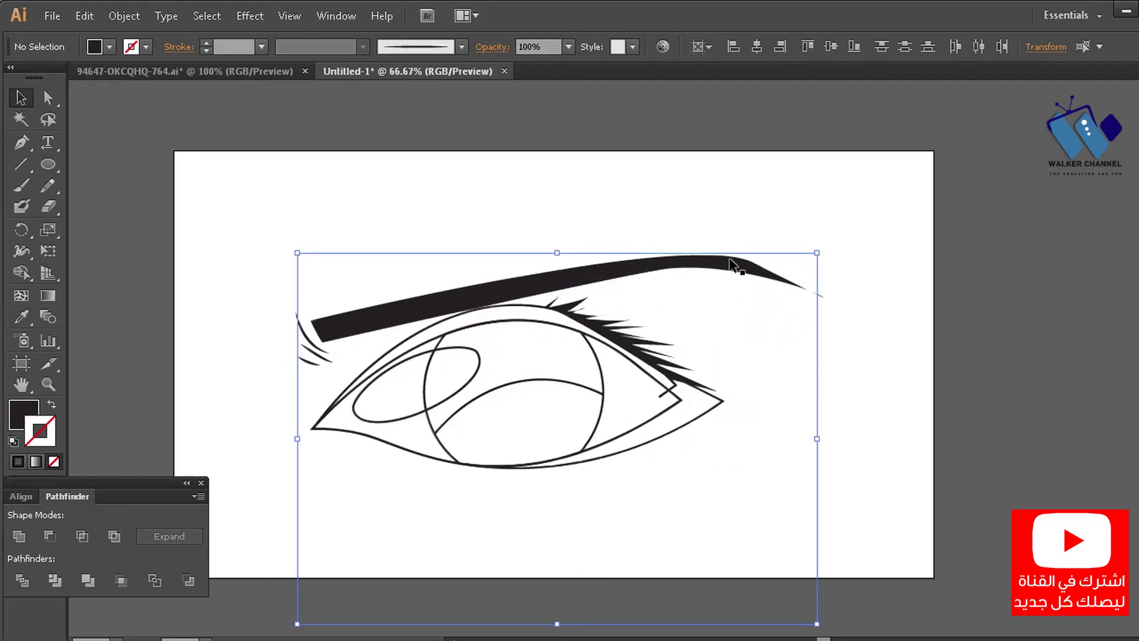
{"action": "left_click", "coordinate": [652, 422]}
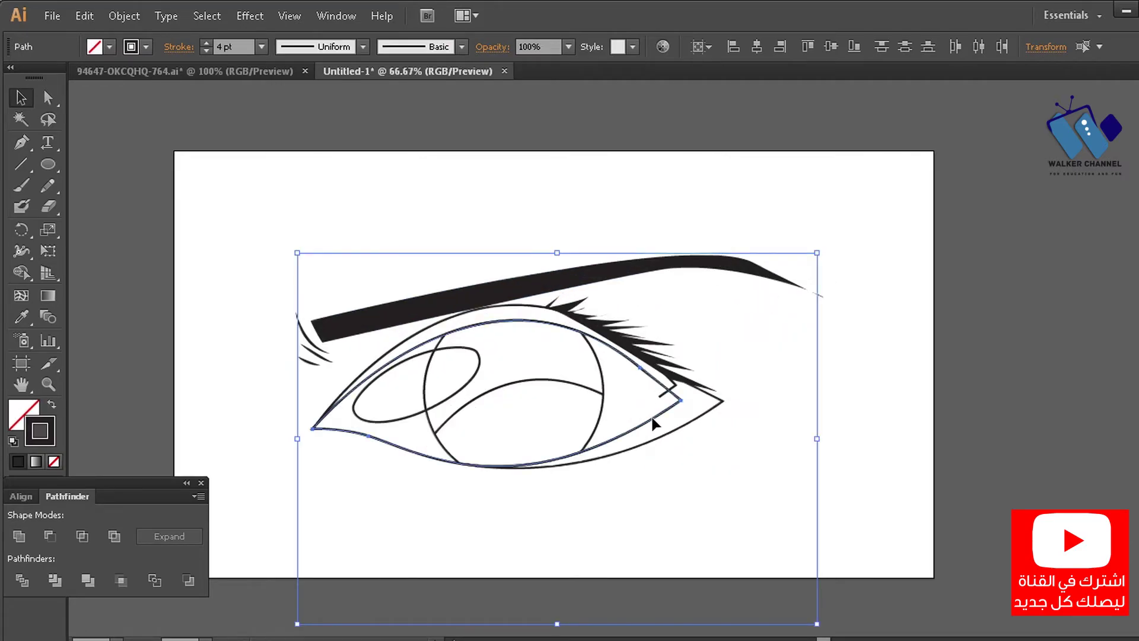
{"action": "left_click", "coordinate": [242, 122]}
Give the eye white a gradient fill with a mid-grey dark end.
{"action": "key", "text": "ctrl+plus"}
{"action": "left_click", "coordinate": [849, 401]}
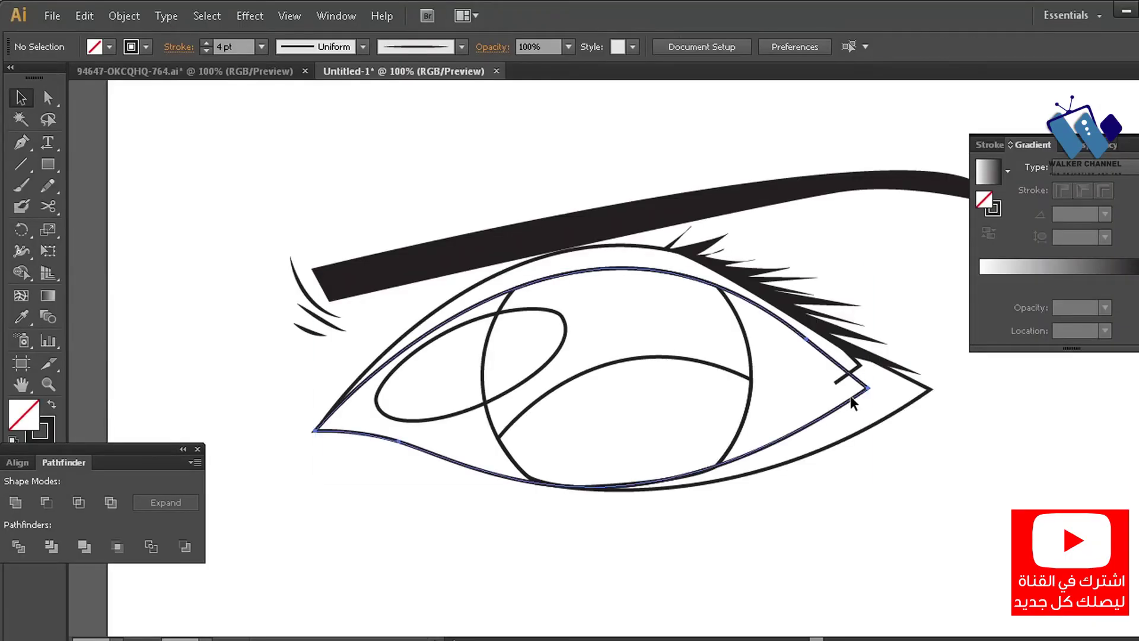
{"action": "left_click", "coordinate": [1115, 267]}
{"action": "double_click", "coordinate": [1136, 283]}
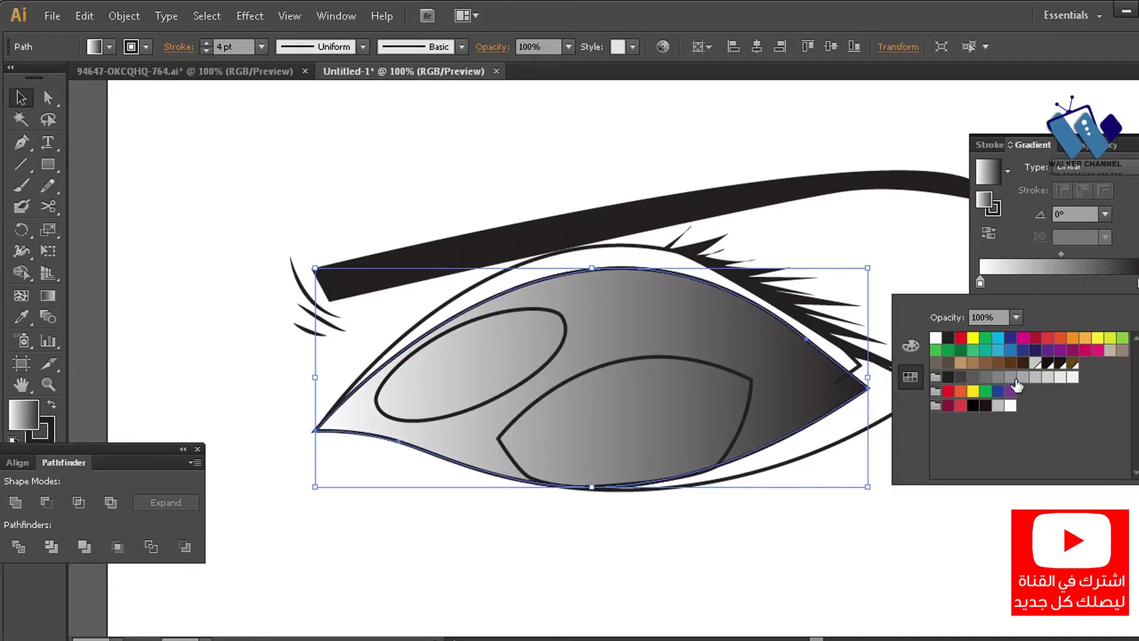
{"action": "left_click", "coordinate": [1021, 386]}
{"action": "left_click", "coordinate": [841, 522]}
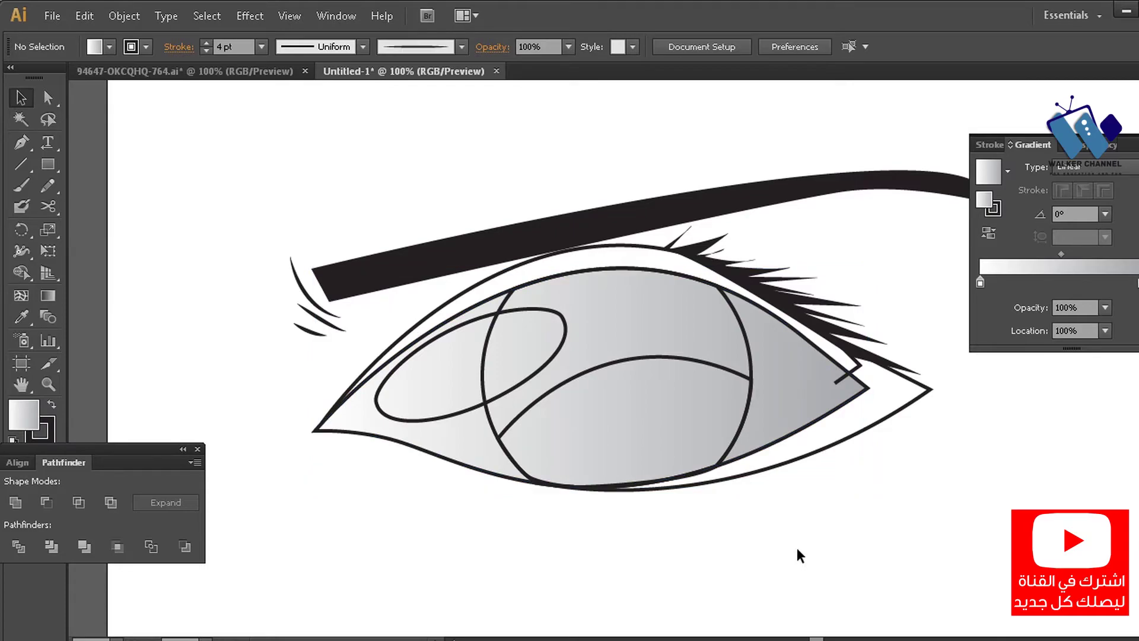
Fill the iris circle with a green-to-green gradient and remove its outline.
{"action": "left_click", "coordinate": [752, 362]}
{"action": "left_click", "coordinate": [999, 270]}
{"action": "double_click", "coordinate": [981, 282]}
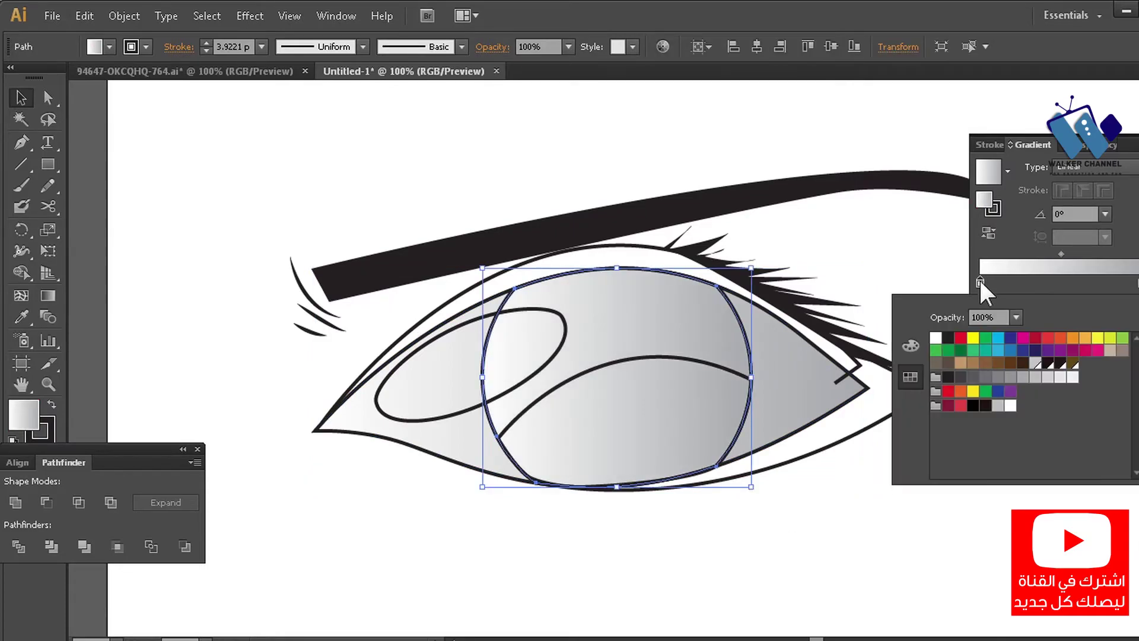
{"action": "left_click", "coordinate": [985, 341]}
{"action": "double_click", "coordinate": [1135, 284]}
{"action": "left_click", "coordinate": [936, 352]}
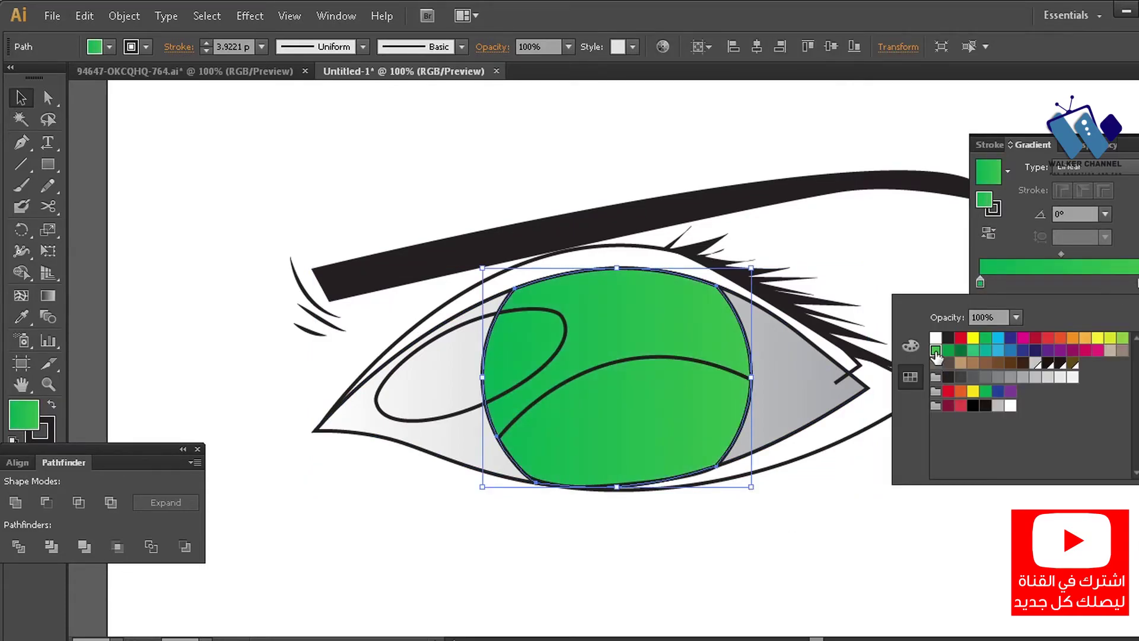
{"action": "left_click", "coordinate": [144, 47]}
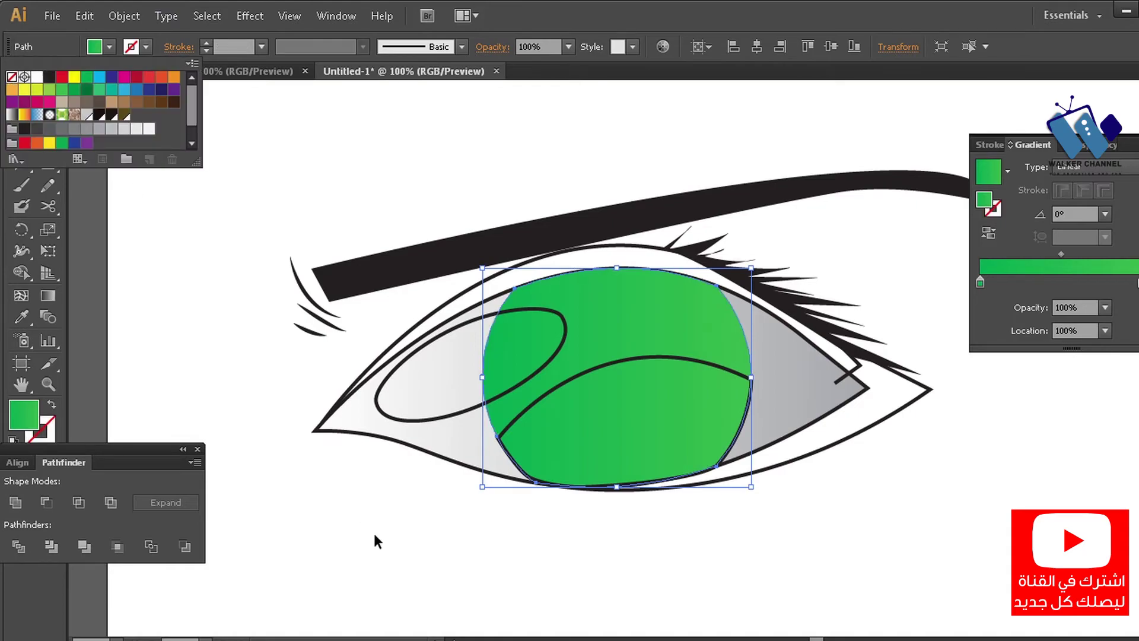
{"action": "left_click", "coordinate": [452, 442]}
{"action": "left_click", "coordinate": [145, 47]}
Remove the eye white's outline and give the lower iris shape a gradient with no stroke.
{"action": "left_click", "coordinate": [10, 82]}
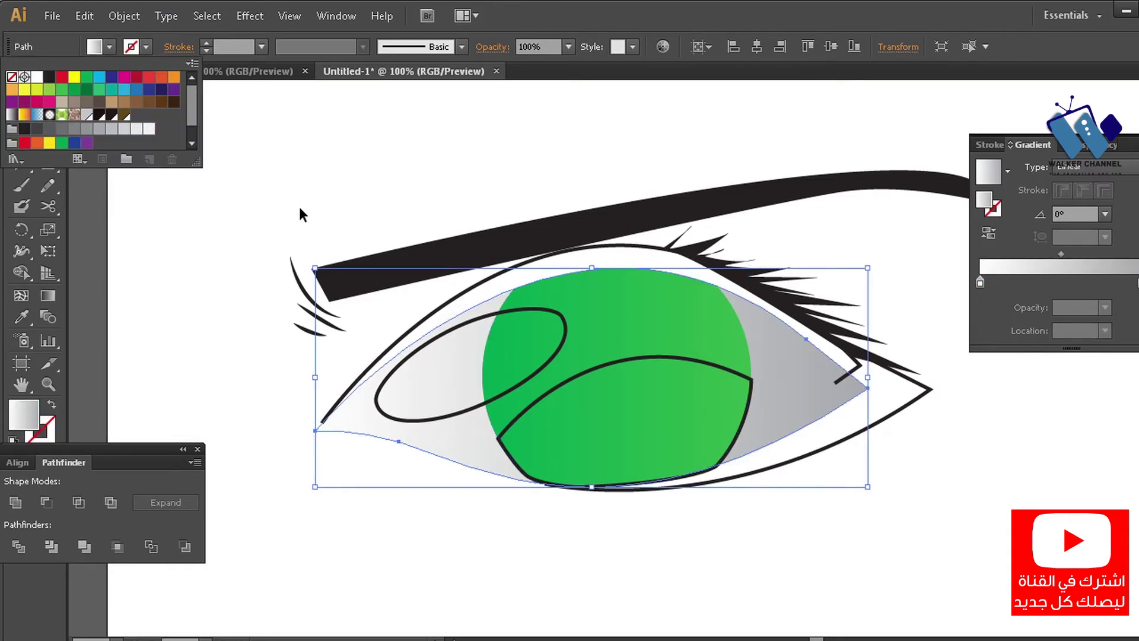
{"action": "left_click", "coordinate": [296, 205]}
{"action": "left_click", "coordinate": [577, 377]}
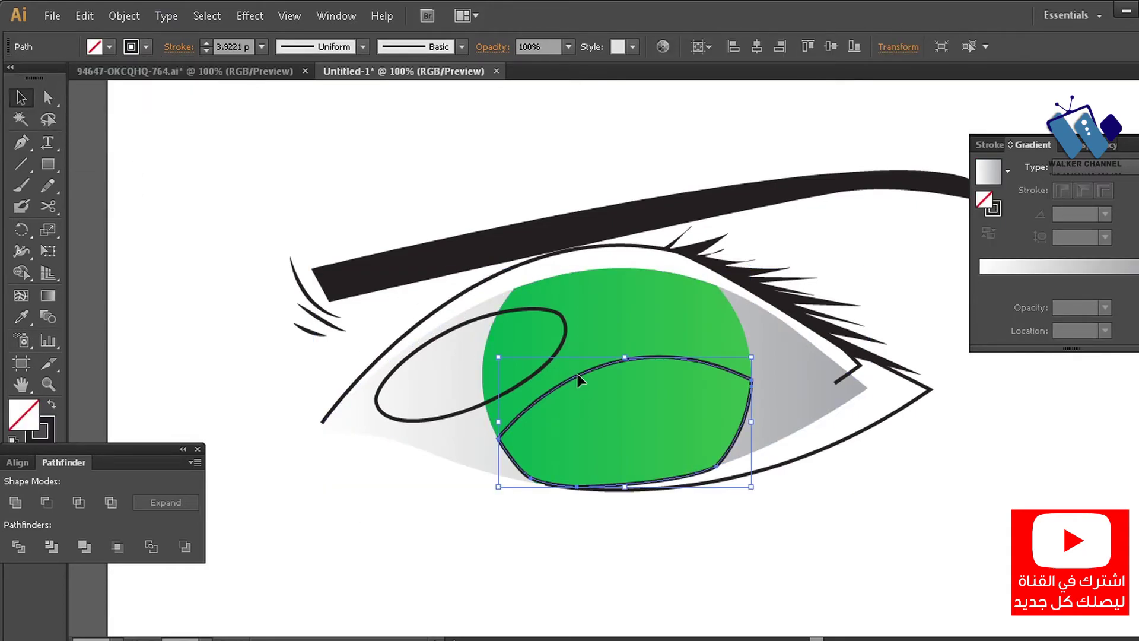
{"action": "left_click", "coordinate": [1059, 268]}
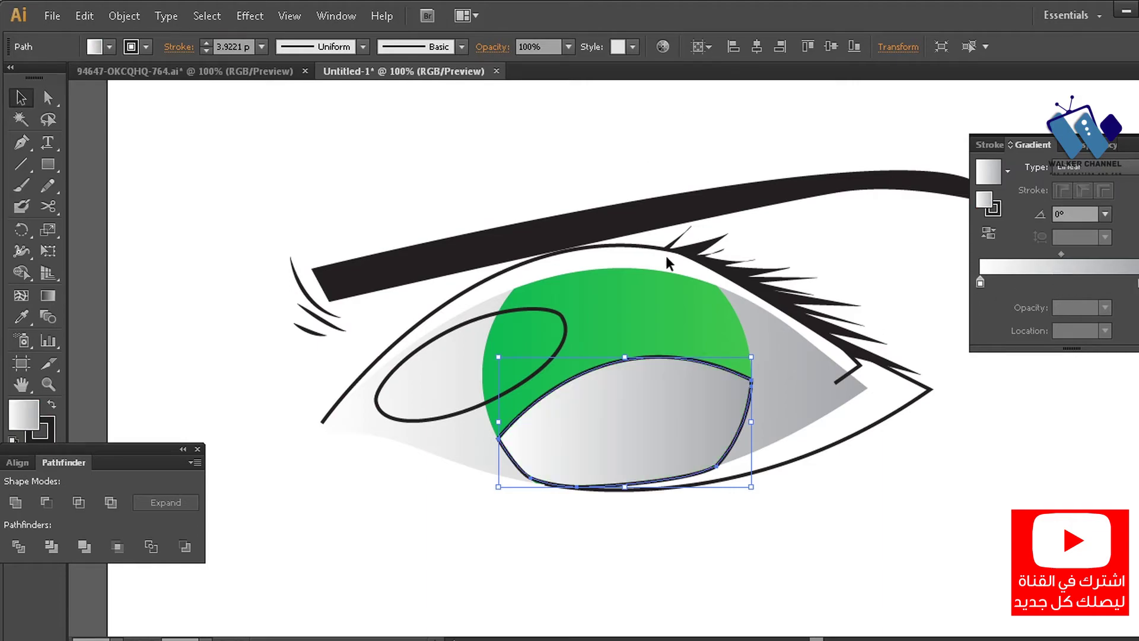
{"action": "left_click", "coordinate": [145, 47]}
{"action": "left_click", "coordinate": [11, 82]}
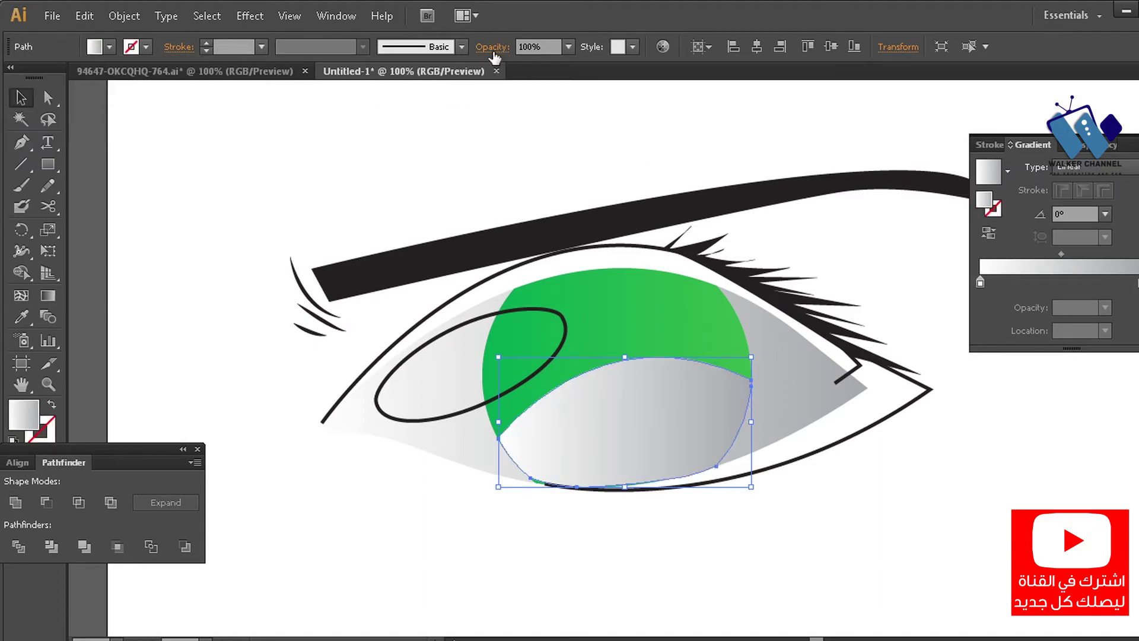
Set the lower iris shape's blend mode to Multiply after trying Overlay and Screen.
{"action": "left_click", "coordinate": [493, 46]}
{"action": "left_click", "coordinate": [350, 76]}
{"action": "left_click", "coordinate": [363, 139]}
{"action": "left_click", "coordinate": [350, 75]}
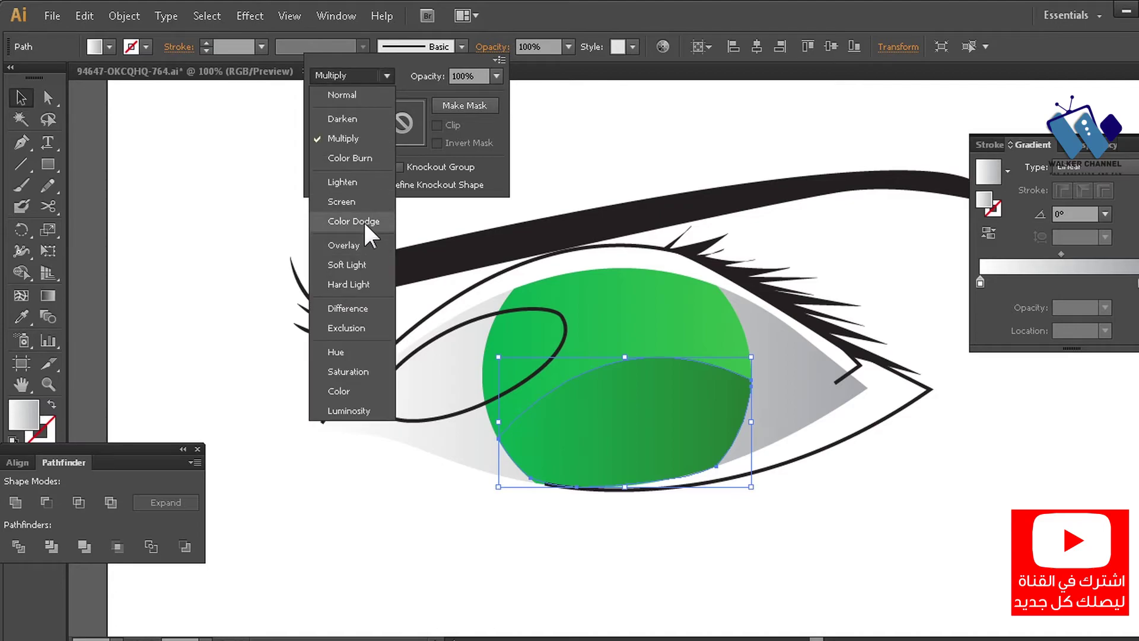
{"action": "left_click", "coordinate": [350, 245]}
{"action": "left_click", "coordinate": [382, 76]}
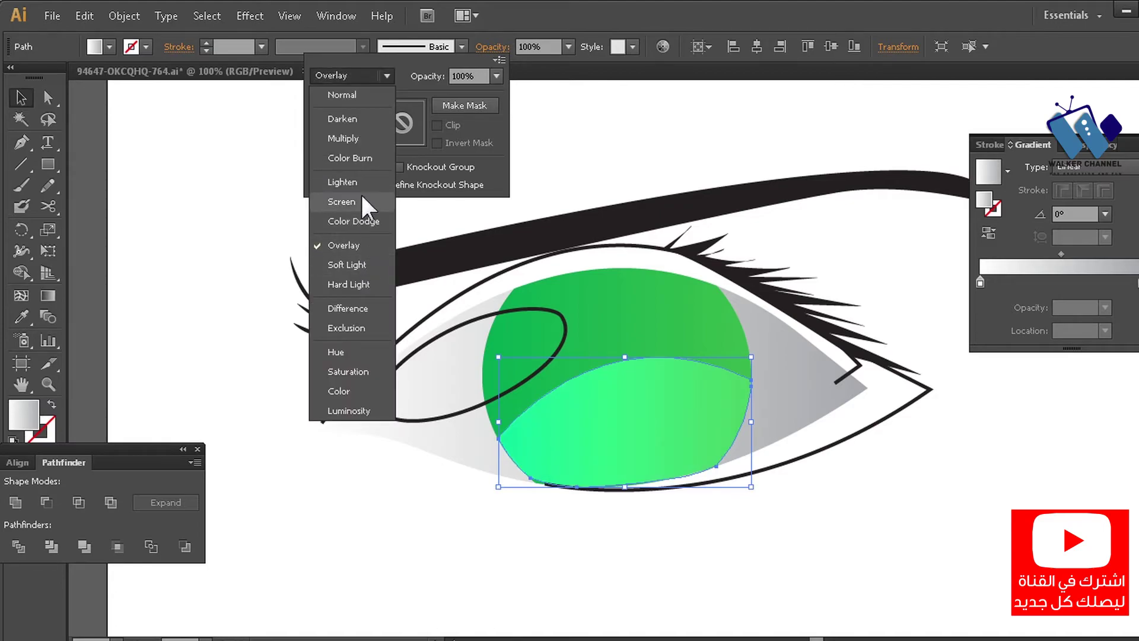
{"action": "left_click", "coordinate": [342, 202]}
{"action": "left_click", "coordinate": [350, 75]}
{"action": "left_click", "coordinate": [349, 138]}
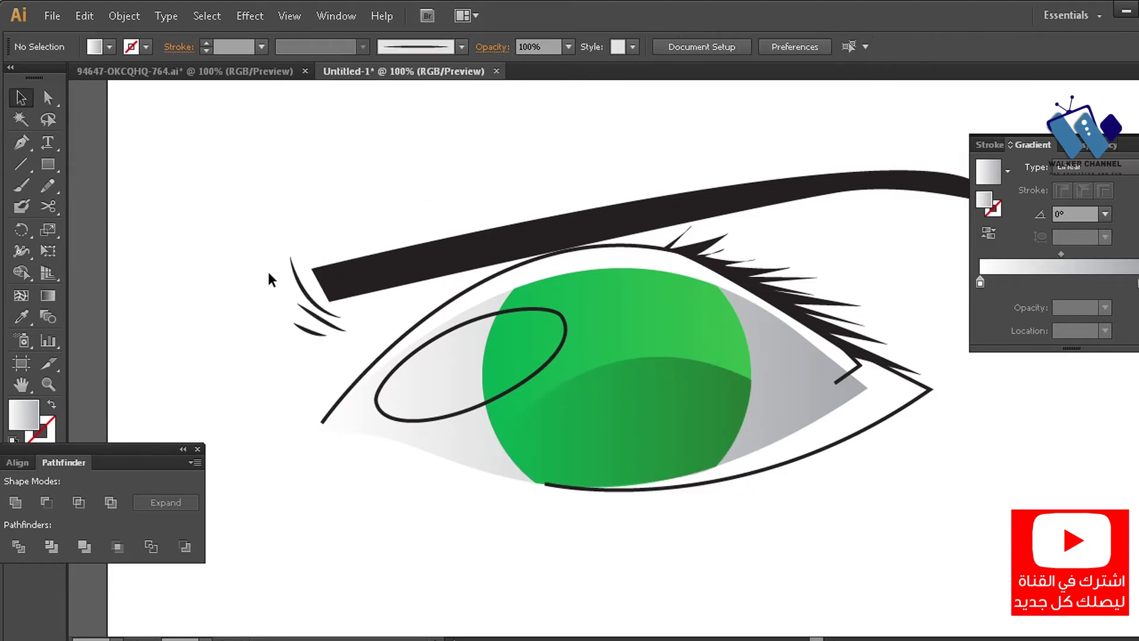
Copy the eye white's gradient onto the upper-left oval with the Eyedropper.
{"action": "left_click", "coordinate": [501, 403]}
{"action": "key", "text": "i"}
{"action": "left_click", "coordinate": [486, 429]}
Make the oval's gradient radial and set its blend mode to Hard Light.
{"action": "key", "text": "v"}
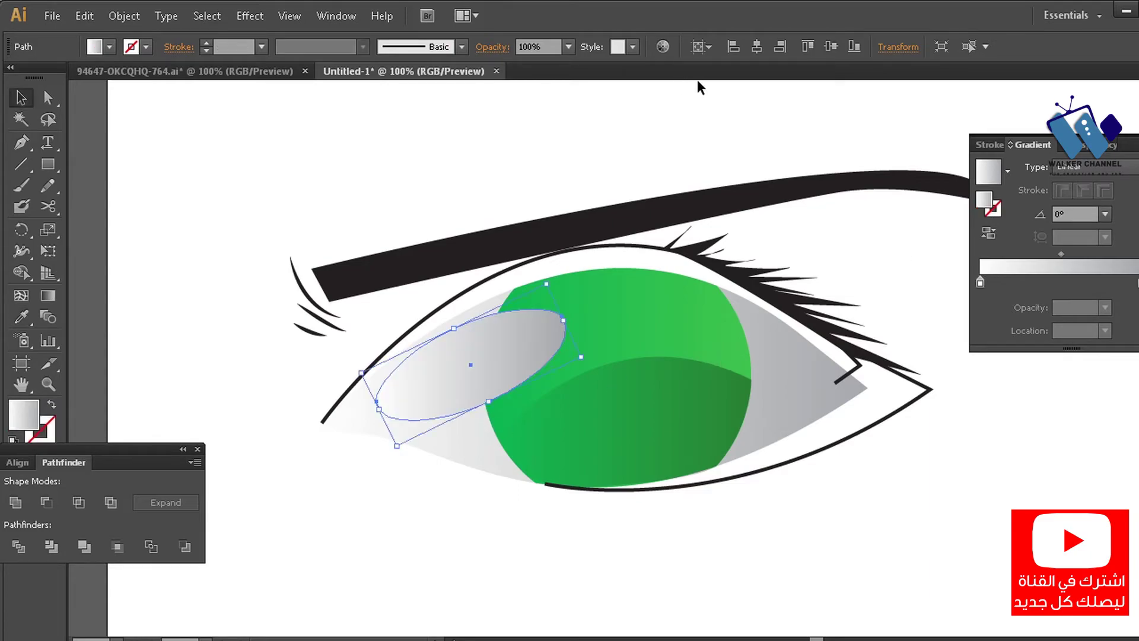
{"action": "left_click", "coordinate": [1086, 166]}
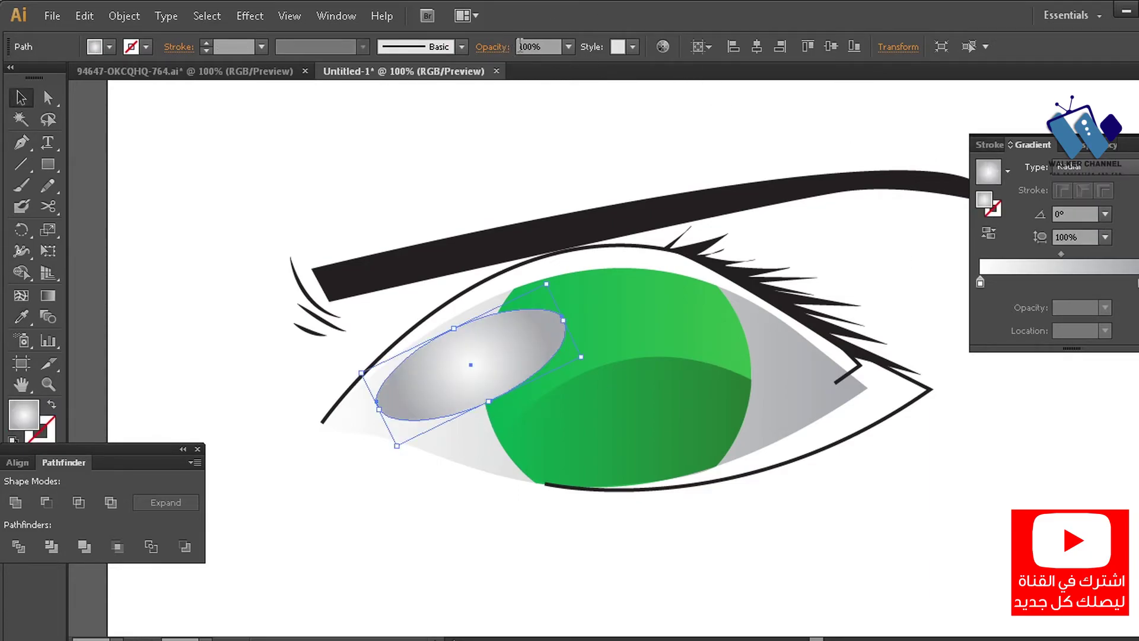
{"action": "left_click", "coordinate": [493, 46]}
{"action": "left_click", "coordinate": [350, 76]}
{"action": "left_click", "coordinate": [359, 156]}
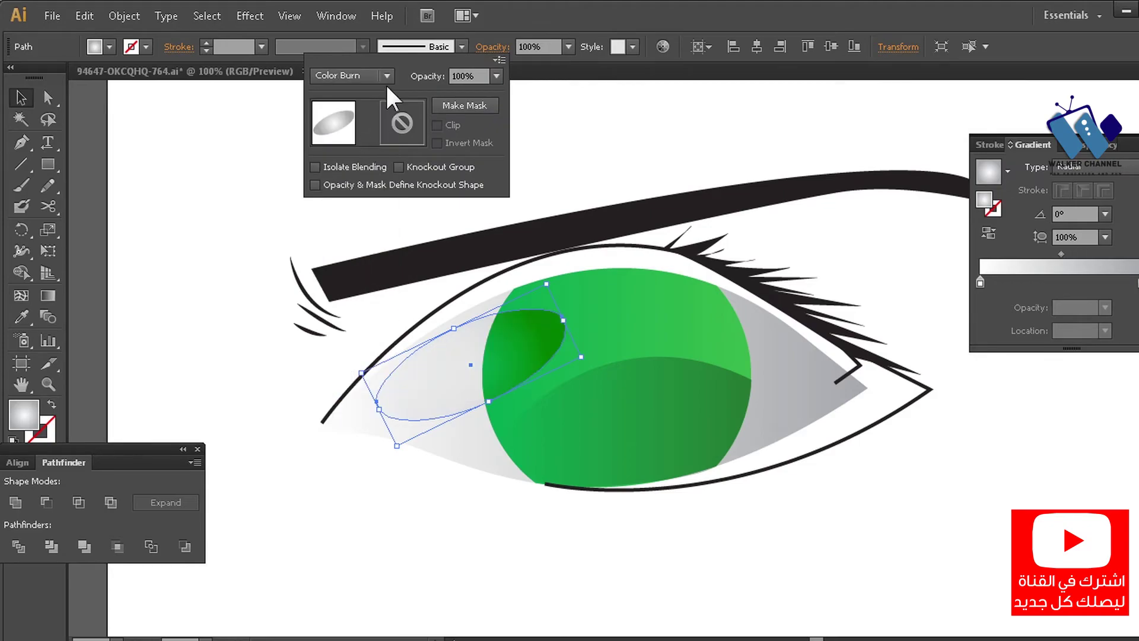
{"action": "left_click", "coordinate": [380, 75]}
{"action": "left_click", "coordinate": [344, 178]}
{"action": "left_click", "coordinate": [380, 75]}
{"action": "left_click", "coordinate": [347, 219]}
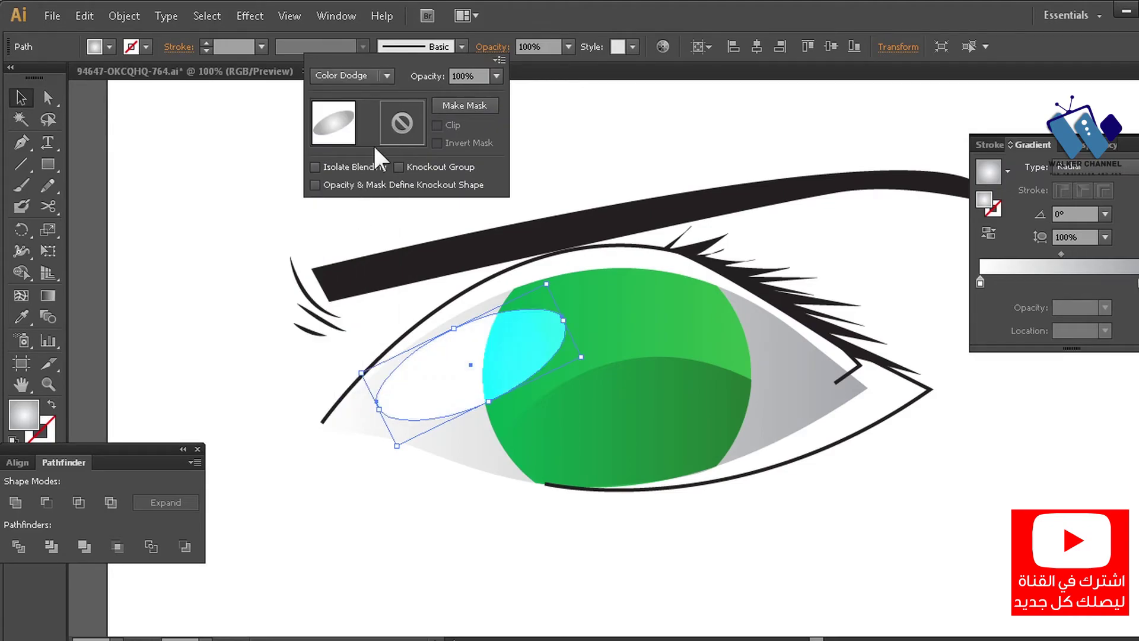
{"action": "left_click", "coordinate": [383, 75]}
{"action": "left_click", "coordinate": [381, 298]}
{"action": "key", "text": "Escape"}
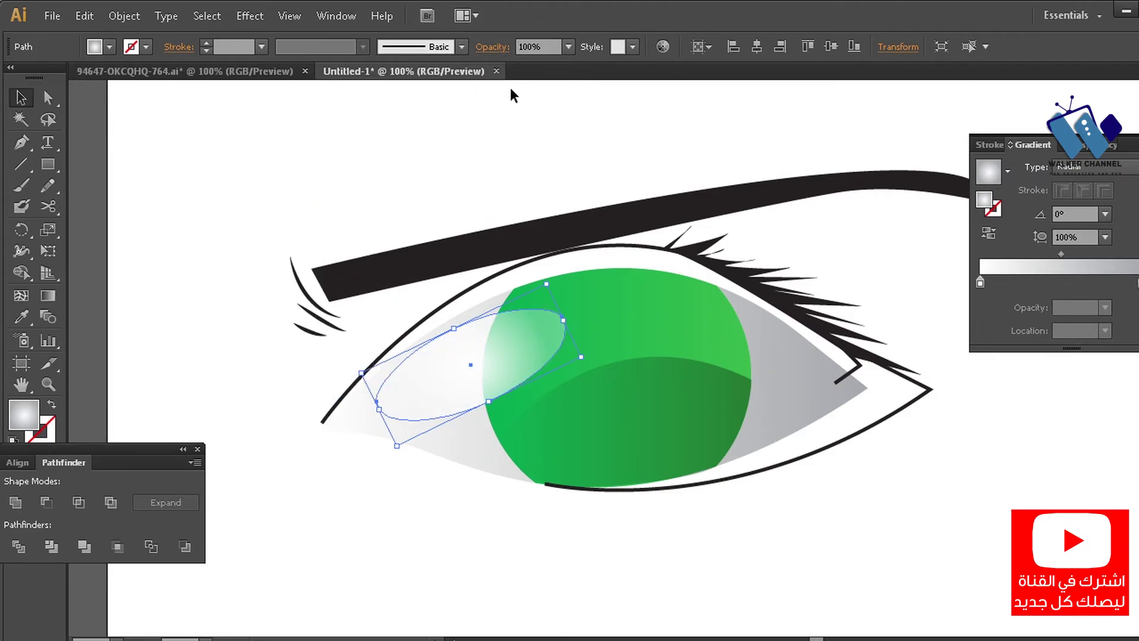
Set the highlight oval's opacity to 40%.
{"action": "left_click", "coordinate": [569, 46]}
{"action": "left_click", "coordinate": [587, 145]}
{"action": "left_click", "coordinate": [300, 208]}
{"action": "key", "text": "ctrl+minus"}
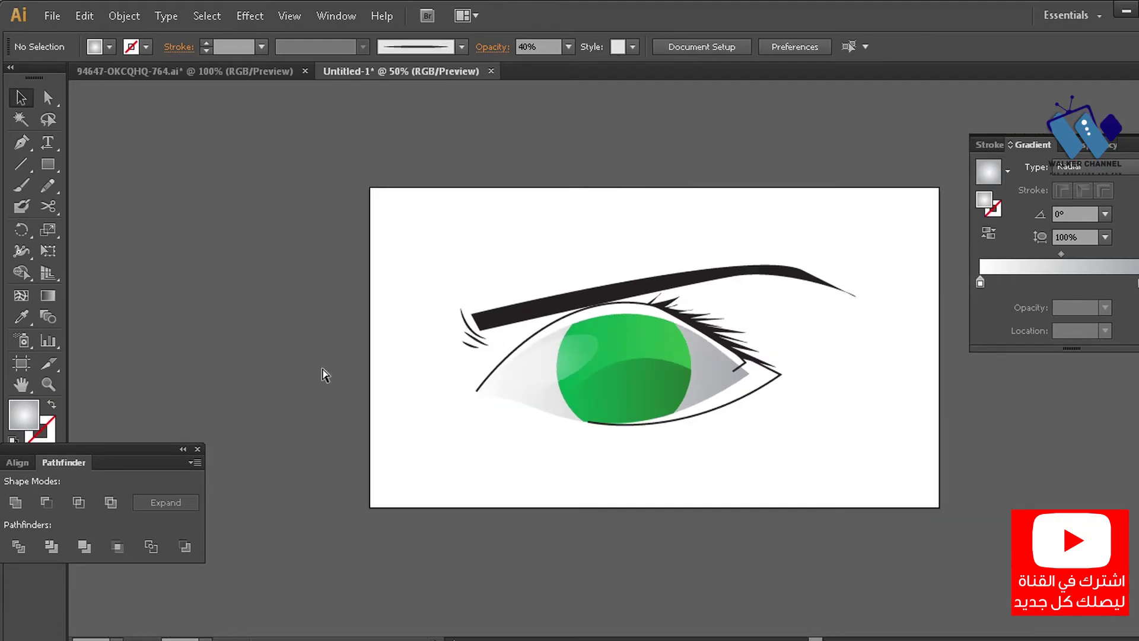
{"action": "key", "text": "ctrl+1"}
Close the upper eye outline with a curve bending up toward the lashes.
{"action": "left_click", "coordinate": [626, 257]}
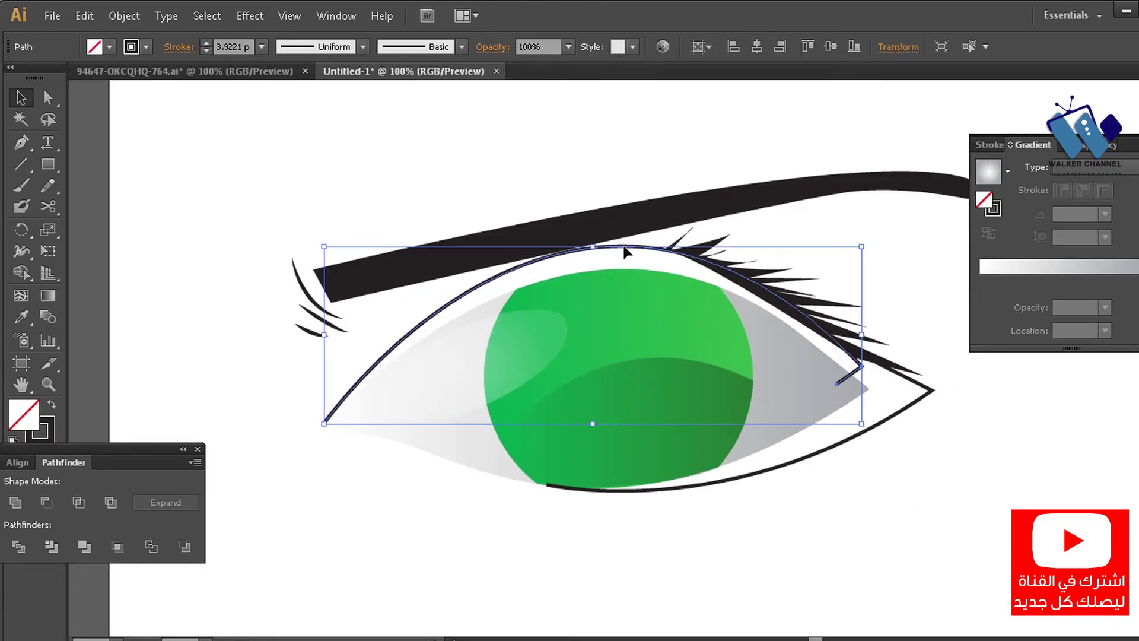
{"action": "key", "text": "p"}
{"action": "left_click", "coordinate": [326, 423]}
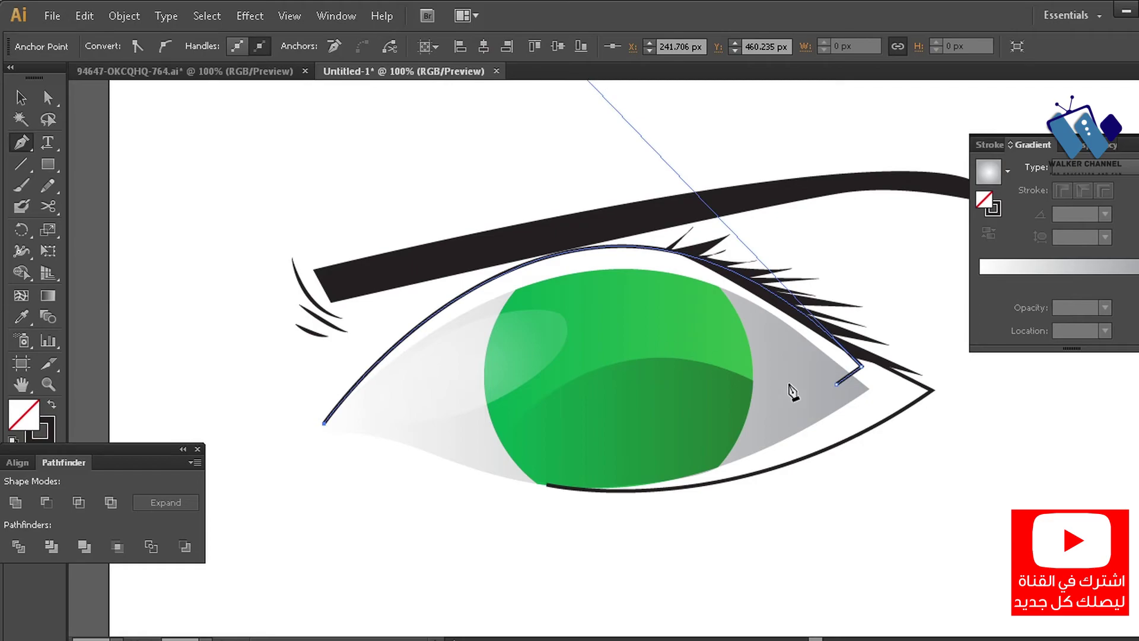
{"action": "left_click", "coordinate": [836, 384]}
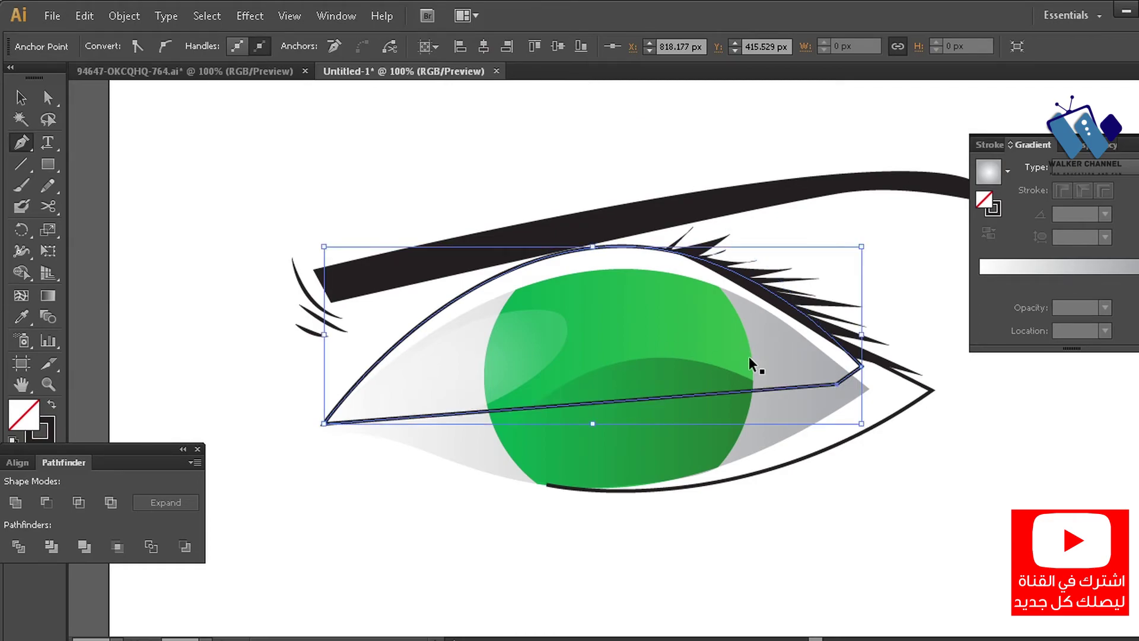
{"action": "key", "text": "ctrl+z"}
{"action": "left_click", "coordinate": [659, 508], "text": "ctrl"}
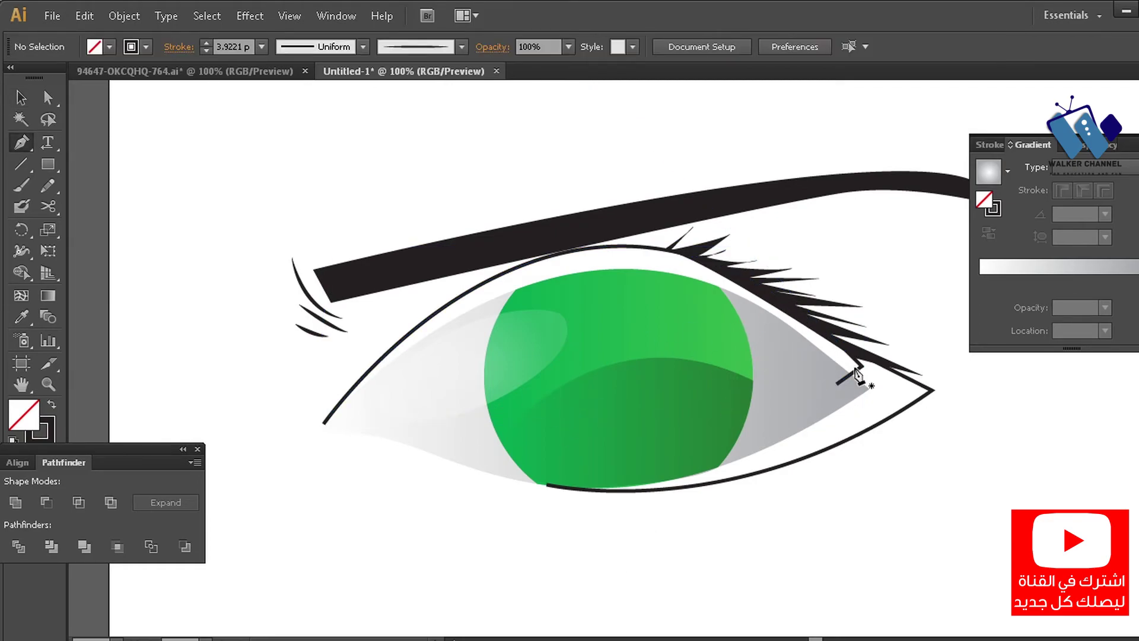
{"action": "left_click", "coordinate": [847, 375]}
{"action": "left_click", "coordinate": [323, 423]}
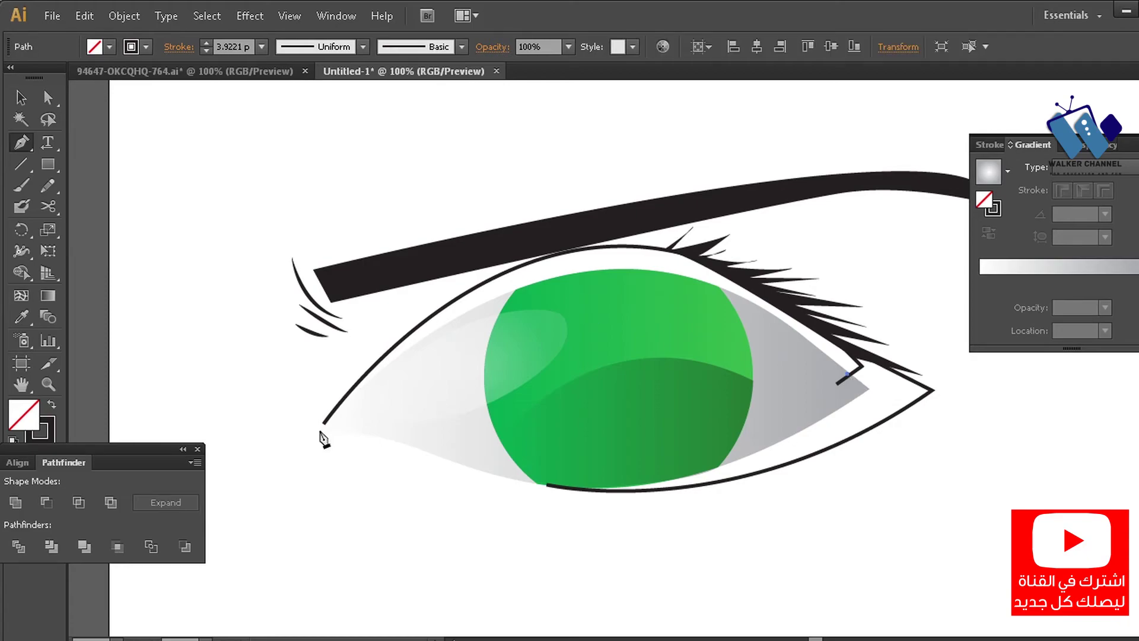
{"action": "left_click_drag", "start_coordinate": [847, 375], "coordinate": [950, 534]}
{"action": "left_click_drag", "start_coordinate": [541, 228], "coordinate": [613, 126]}
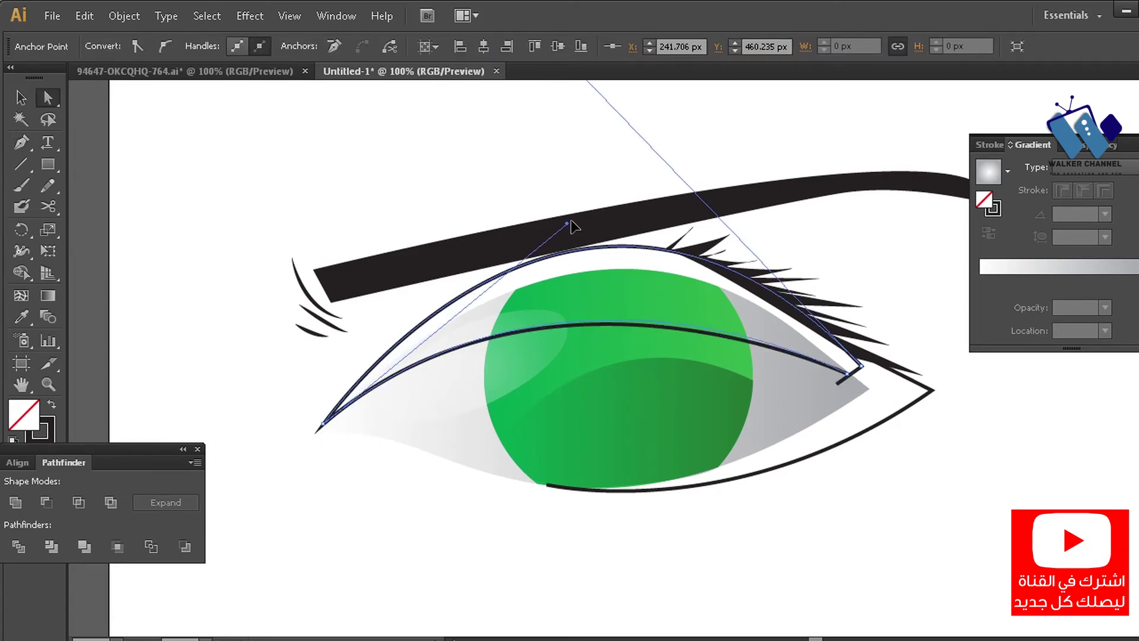
Fill the upper lid shape and lower eyelid with the eyebrow's black using the Eyedropper.
{"action": "key", "text": "i"}
{"action": "left_click", "coordinate": [576, 224]}
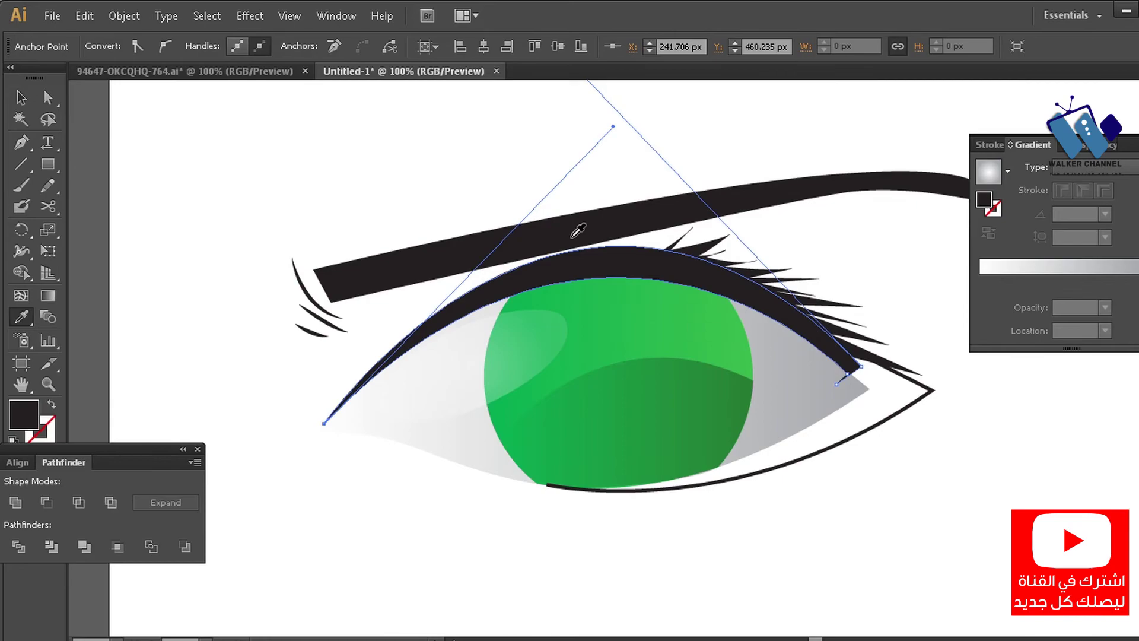
{"action": "key", "text": "v"}
{"action": "left_click", "coordinate": [661, 497]}
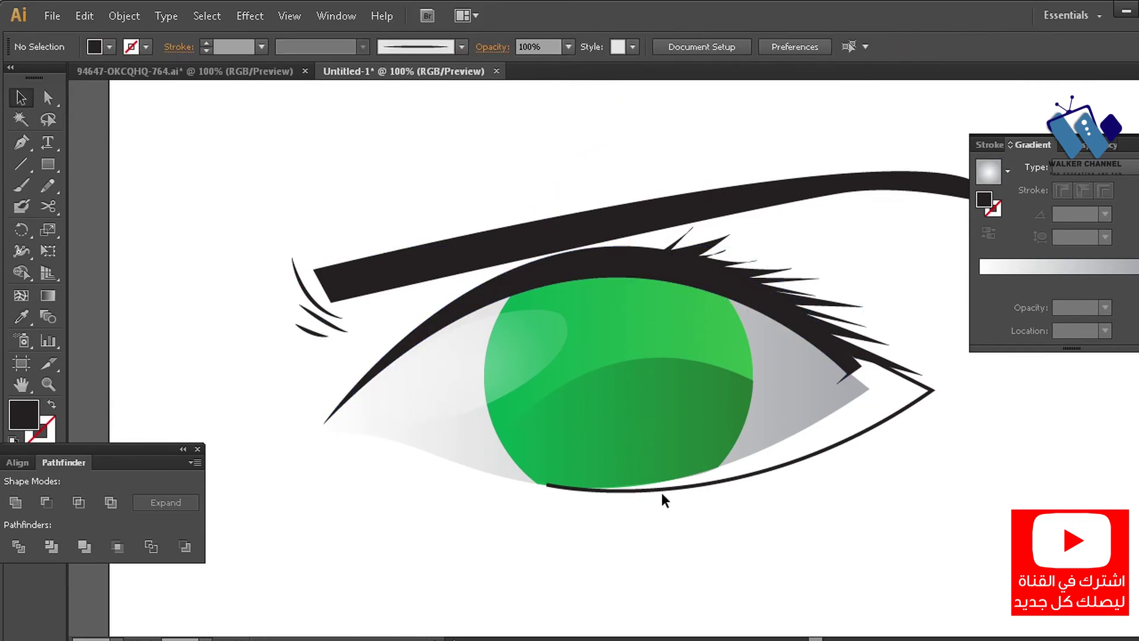
{"action": "key", "text": "i"}
{"action": "left_click", "coordinate": [526, 274]}
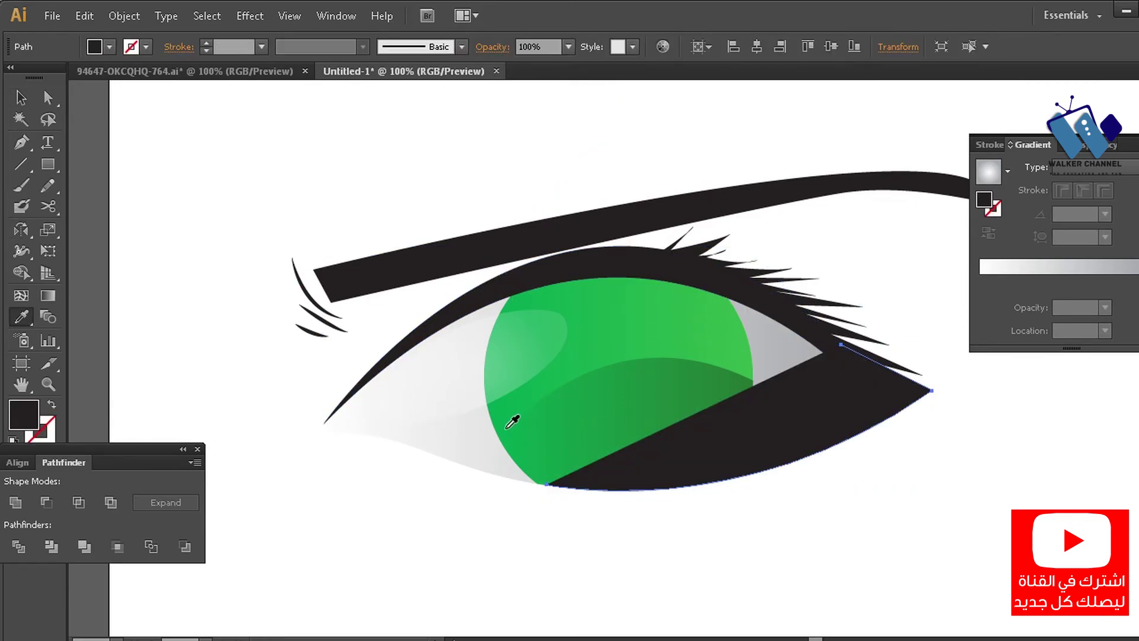
{"action": "key", "text": "v"}
{"action": "left_click", "coordinate": [537, 550]}
{"action": "key", "text": "ctrl+0"}
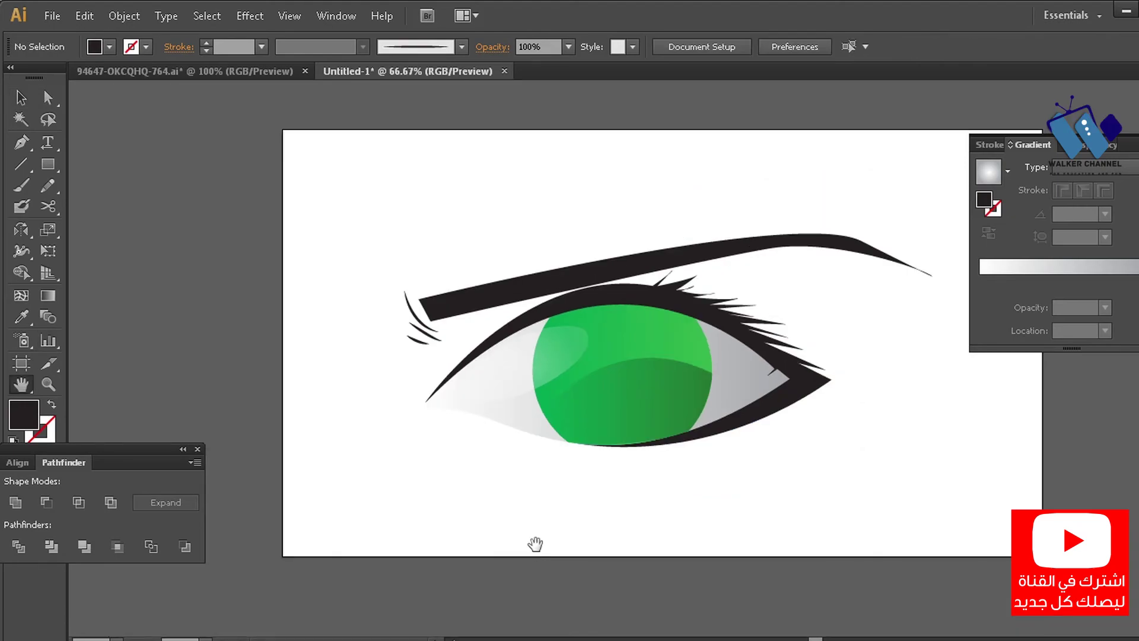
Place a smaller tilted copy of the highlight oval on the lower iris and preview the artwork.
{"action": "key", "text": "ctrl+1"}
{"action": "left_click", "coordinate": [415, 396]}
{"action": "mouse_move", "coordinate": [415, 396]}
{"action": "left_mouse_down"}
{"action": "mouse_move", "coordinate": [682, 370]}
{"action": "mouse_move", "coordinate": [601, 394]}
{"action": "mouse_move", "coordinate": [571, 367]}
{"action": "mouse_move", "coordinate": [578, 457]}
{"action": "left_mouse_up"}
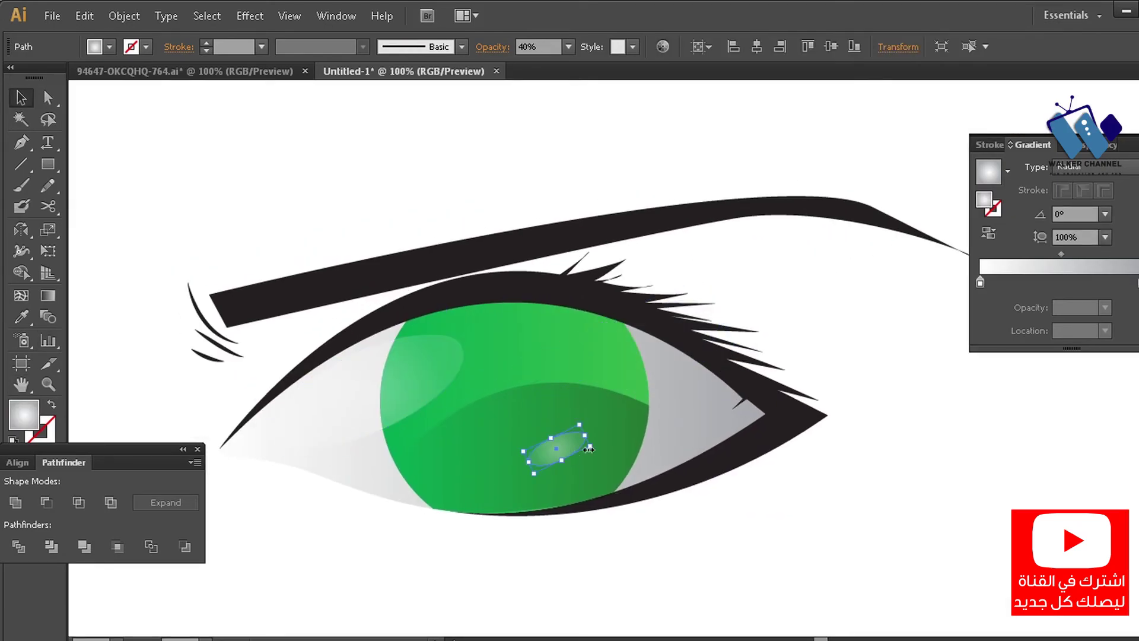
{"action": "left_click", "coordinate": [686, 555]}
{"action": "key", "text": "ctrl+0"}
{"action": "key", "text": "Tab"}
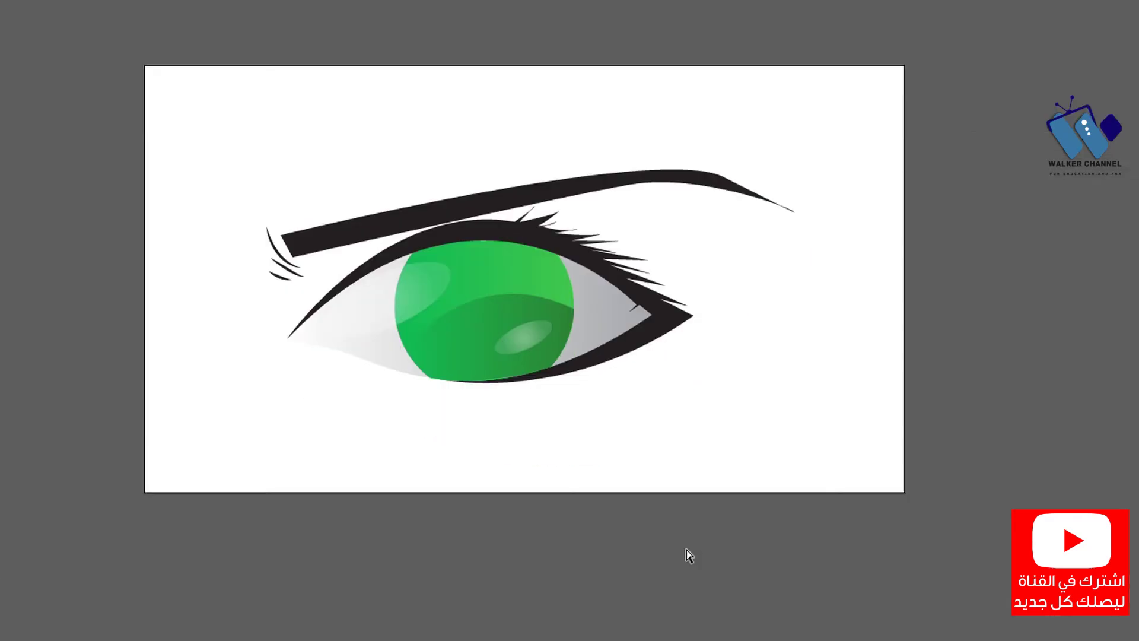
{"action": "key", "text": "ctrl+1"}
{"action": "key", "text": "Tab"}
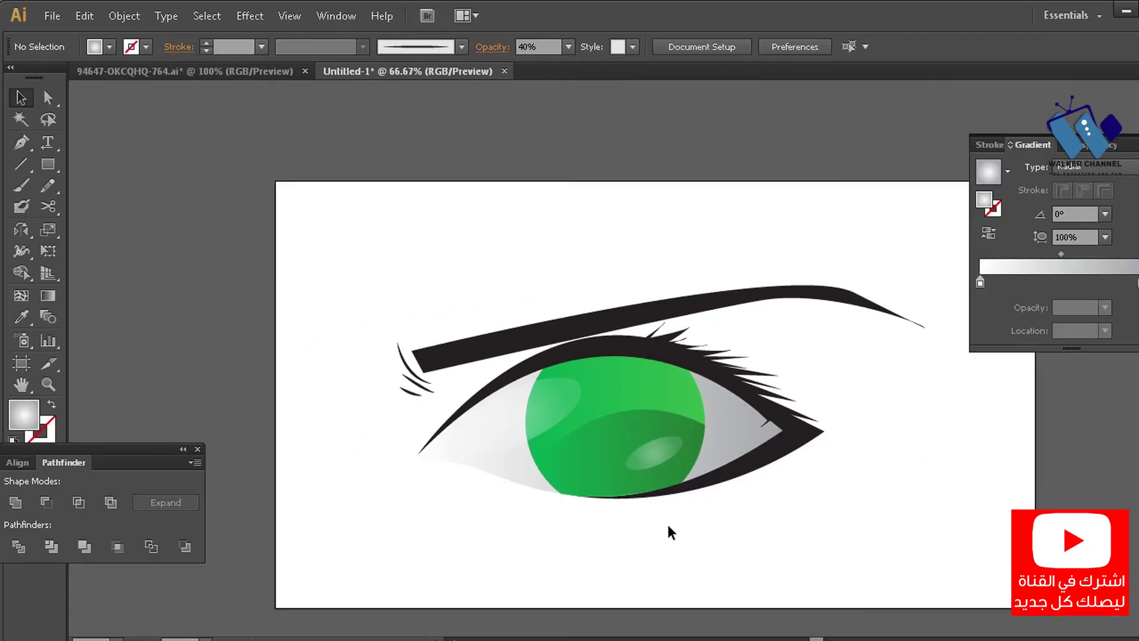